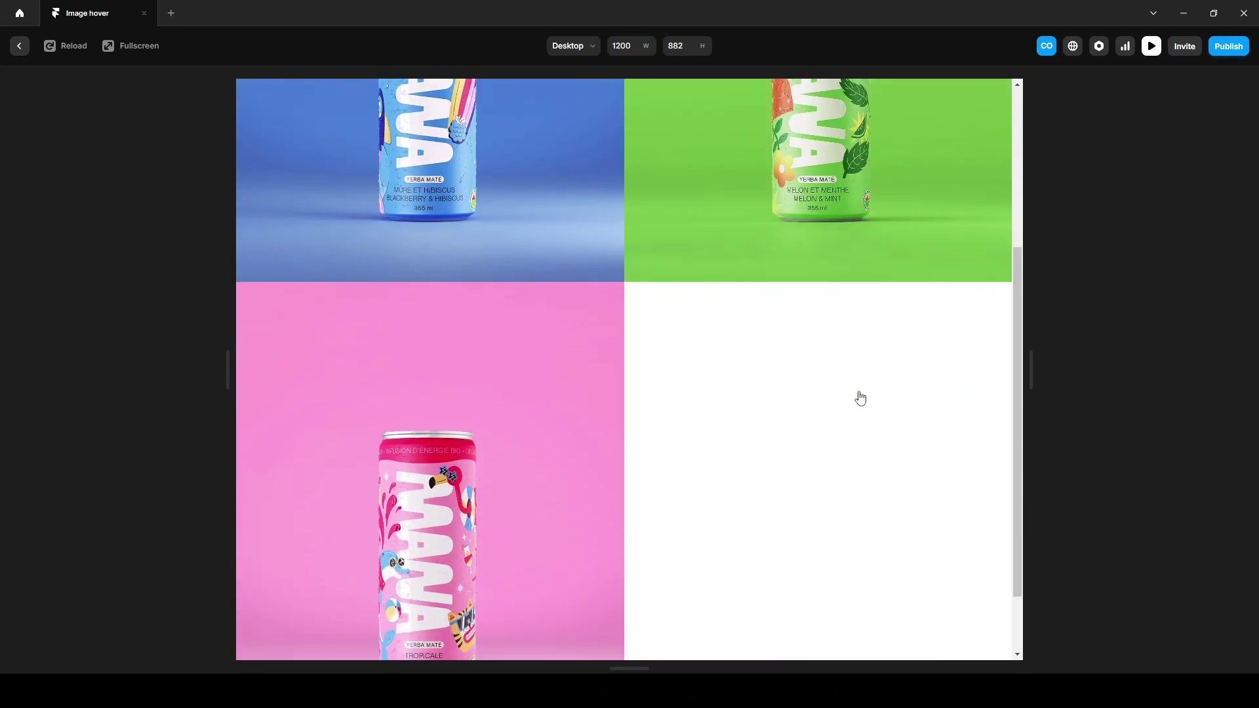
scroll(509, 469, down, 2)
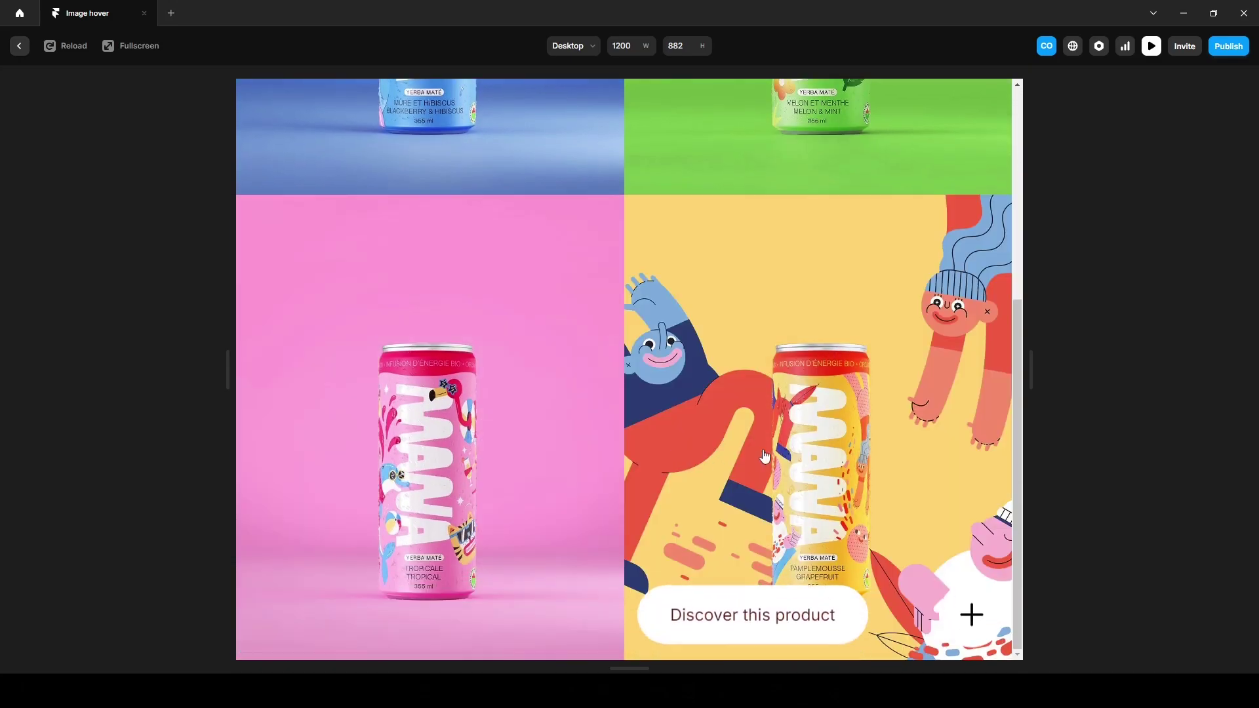
- Scroll through the MANA Melon & Mint can page in Chrome, then go back to the Framer project
scroll(769, 455, up, 5)
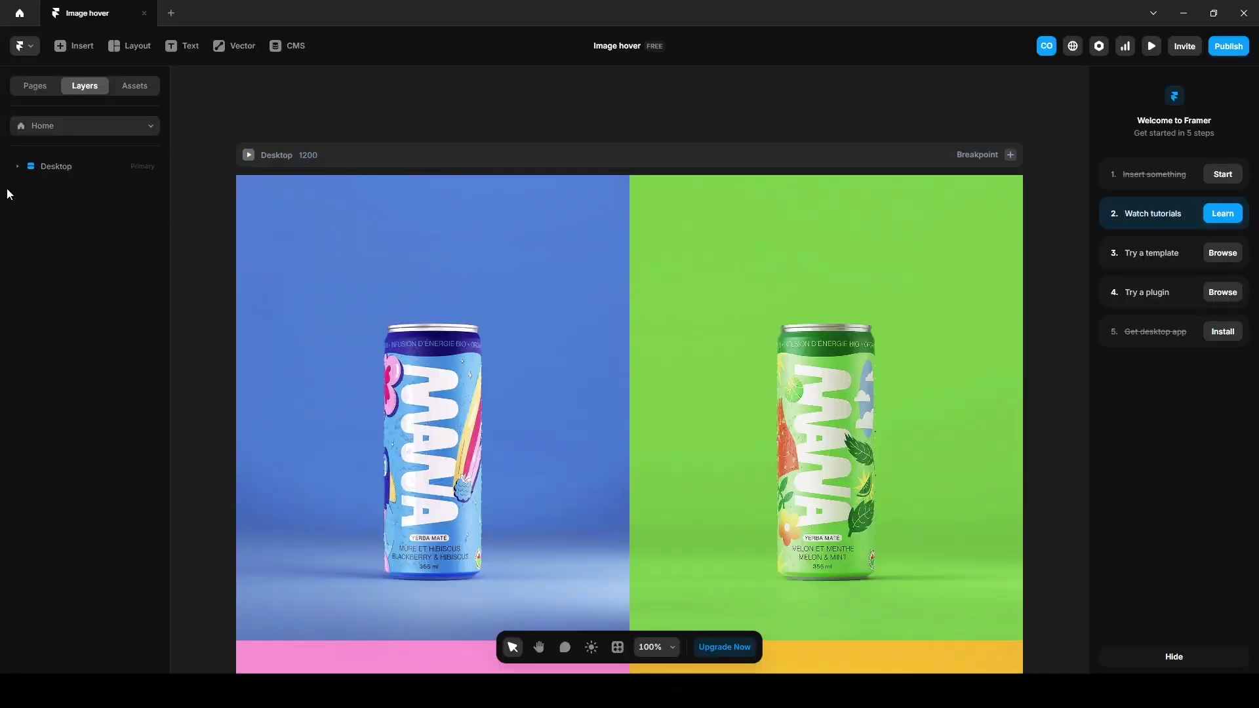
- Check the pages list, then give the new project's Desktop frame a vertical stack layout with 10 gap
click(35, 88)
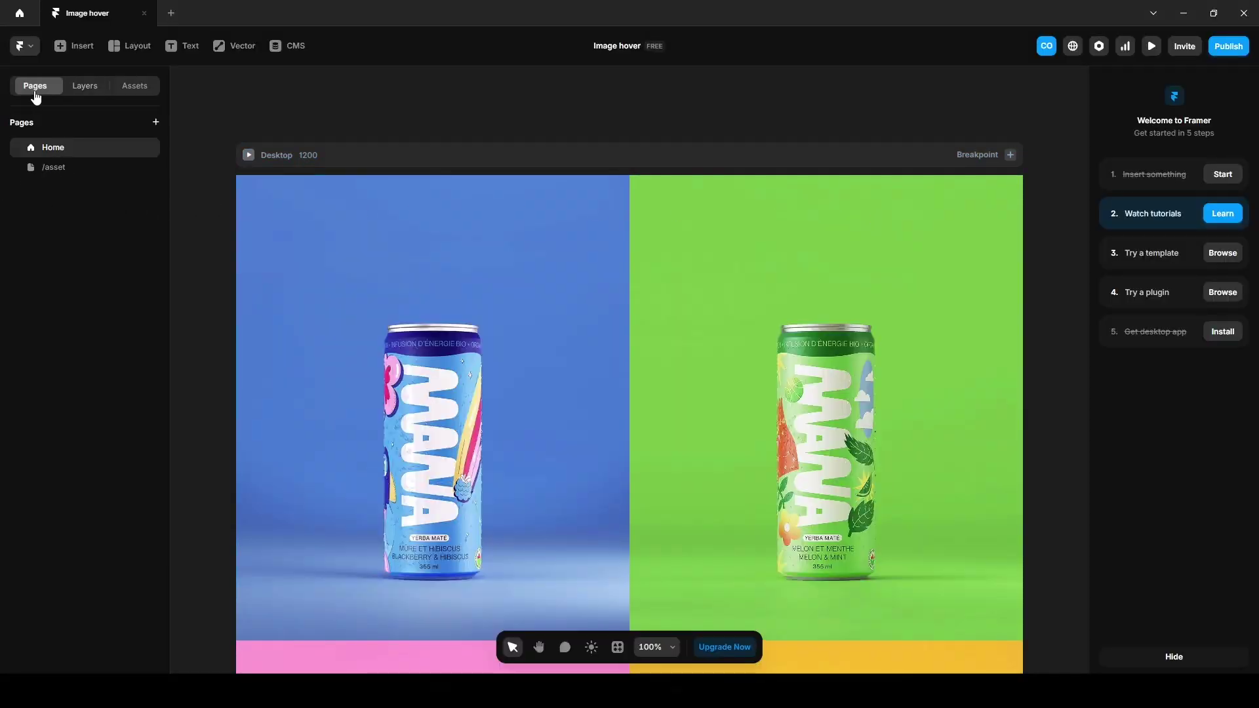
click(70, 166)
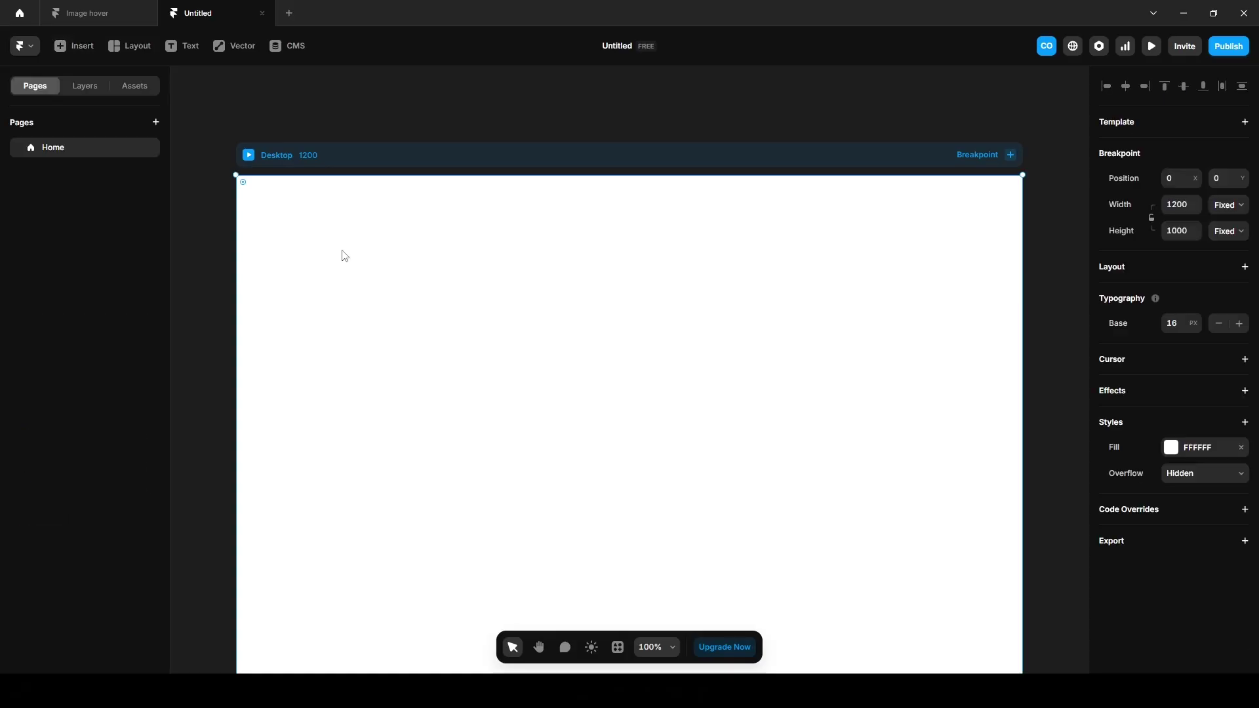
click(91, 90)
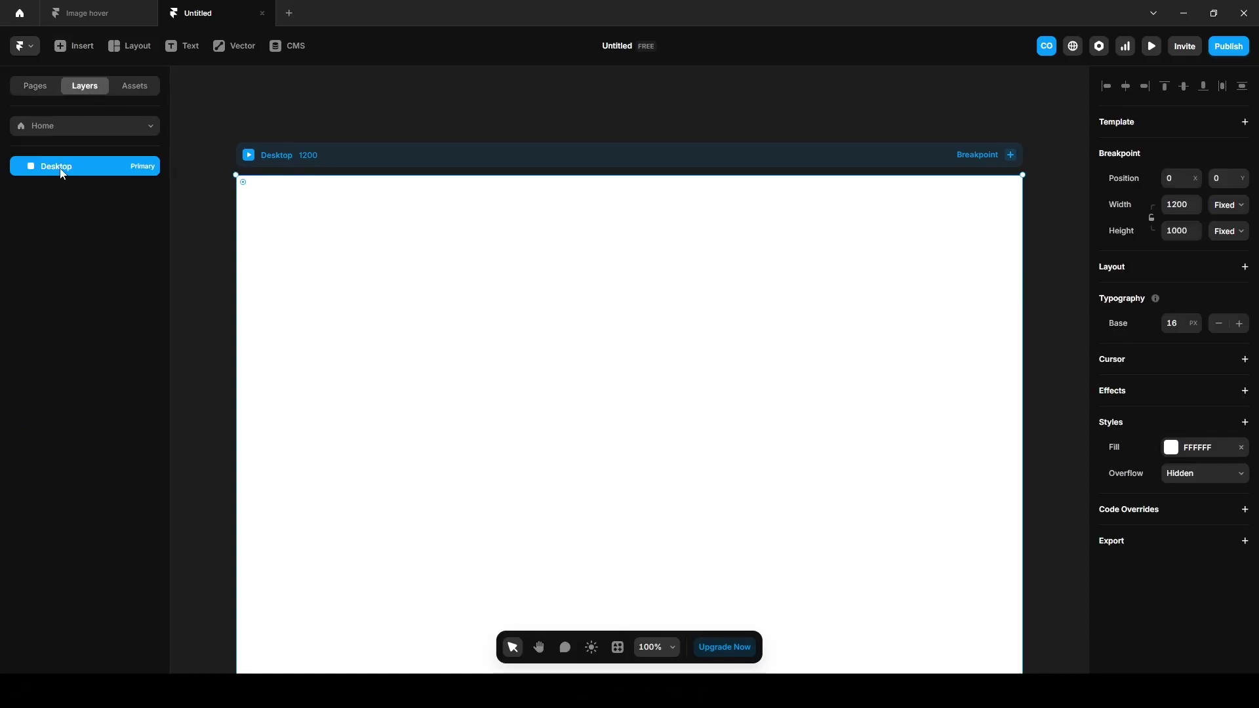
click(1128, 273)
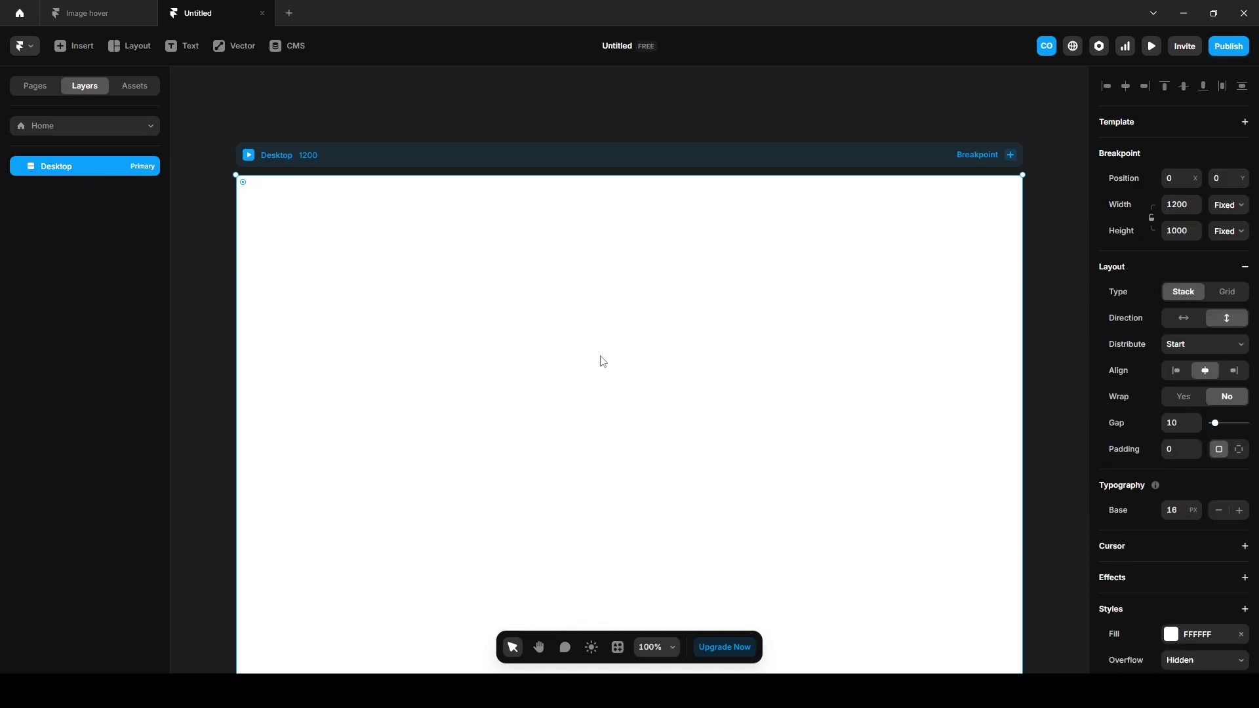
- Draw a 706×398 frame on the Desktop and begin converting it into a component
key(f)
drag(388, 242, 851, 504)
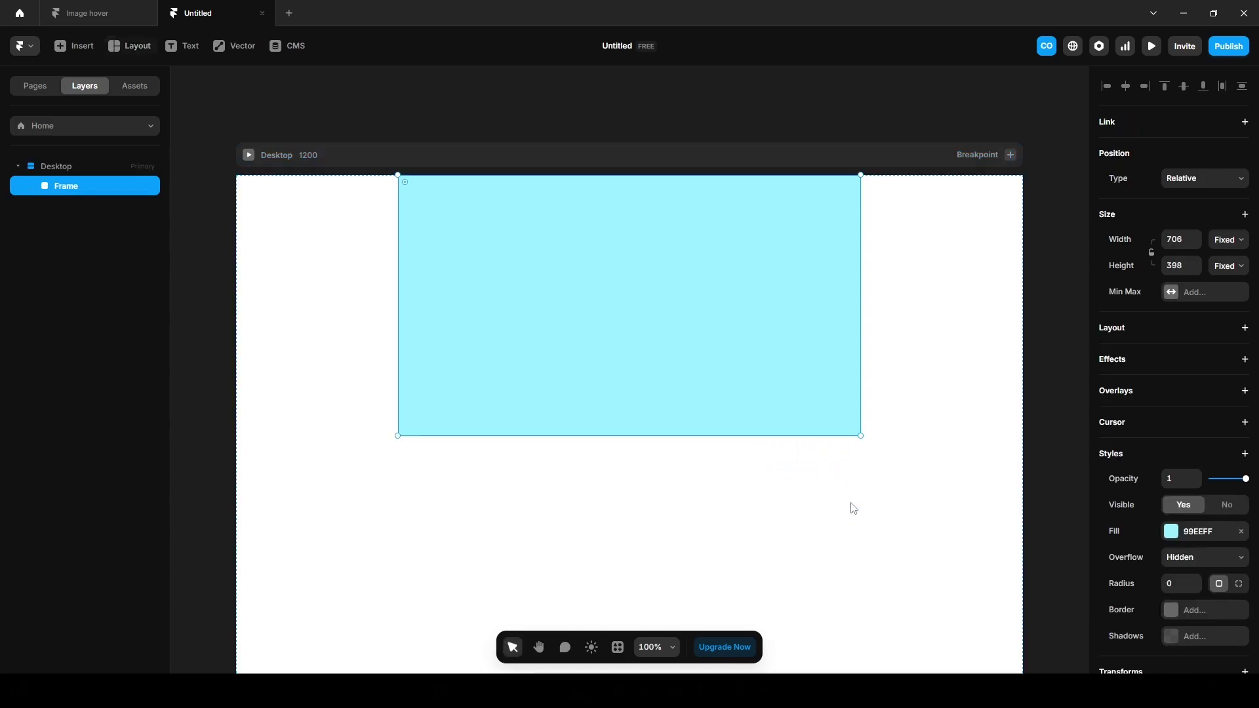
right_click(90, 187)
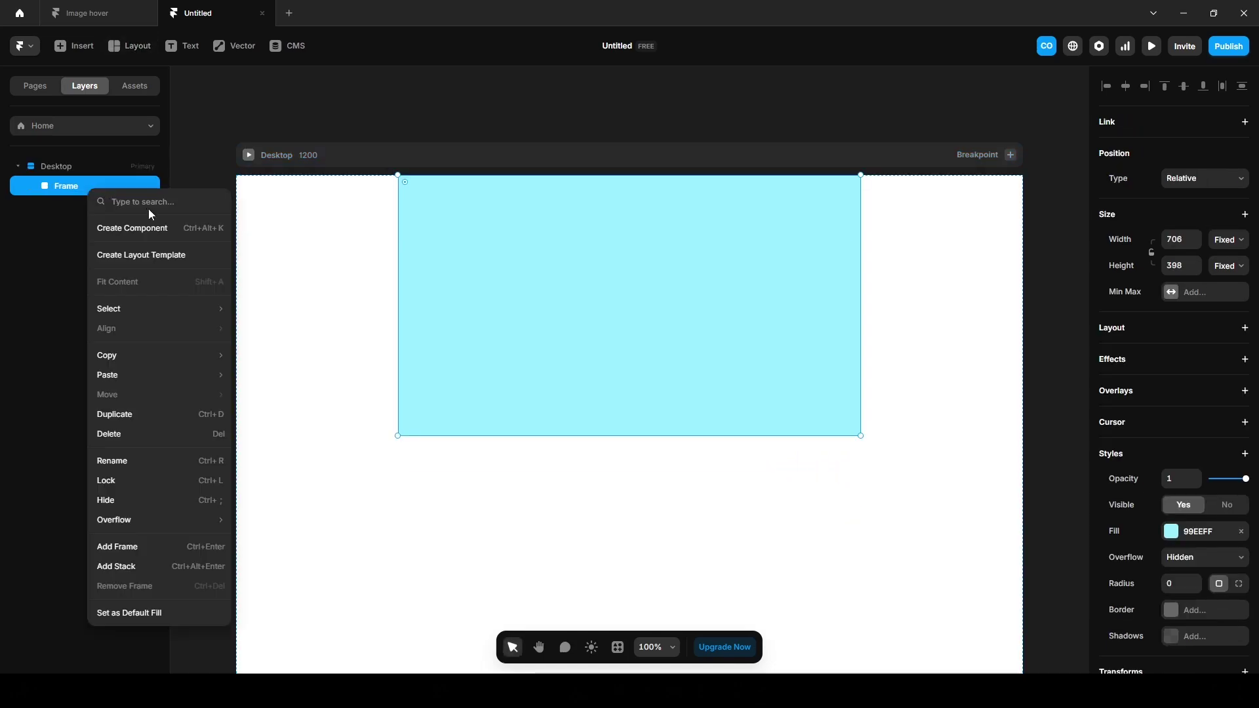
click(191, 230)
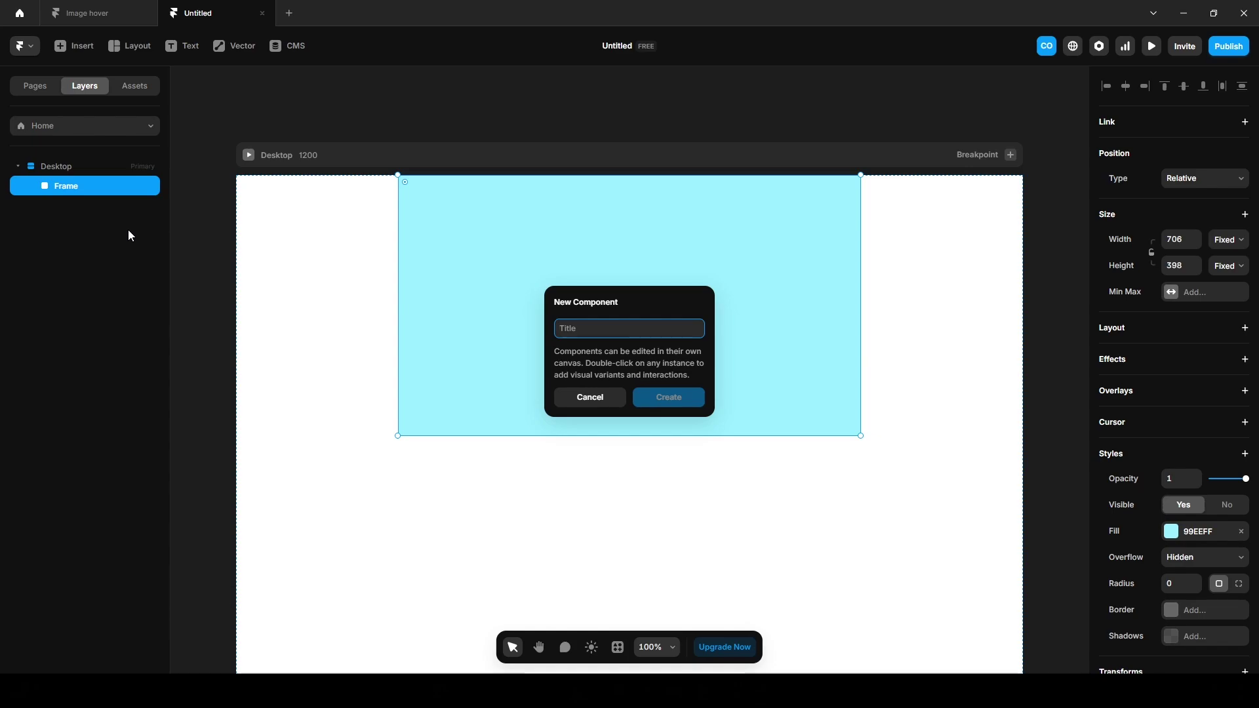
- Name the component 'Image' and resize it to 600 × 710
text(Image)
key(Return)
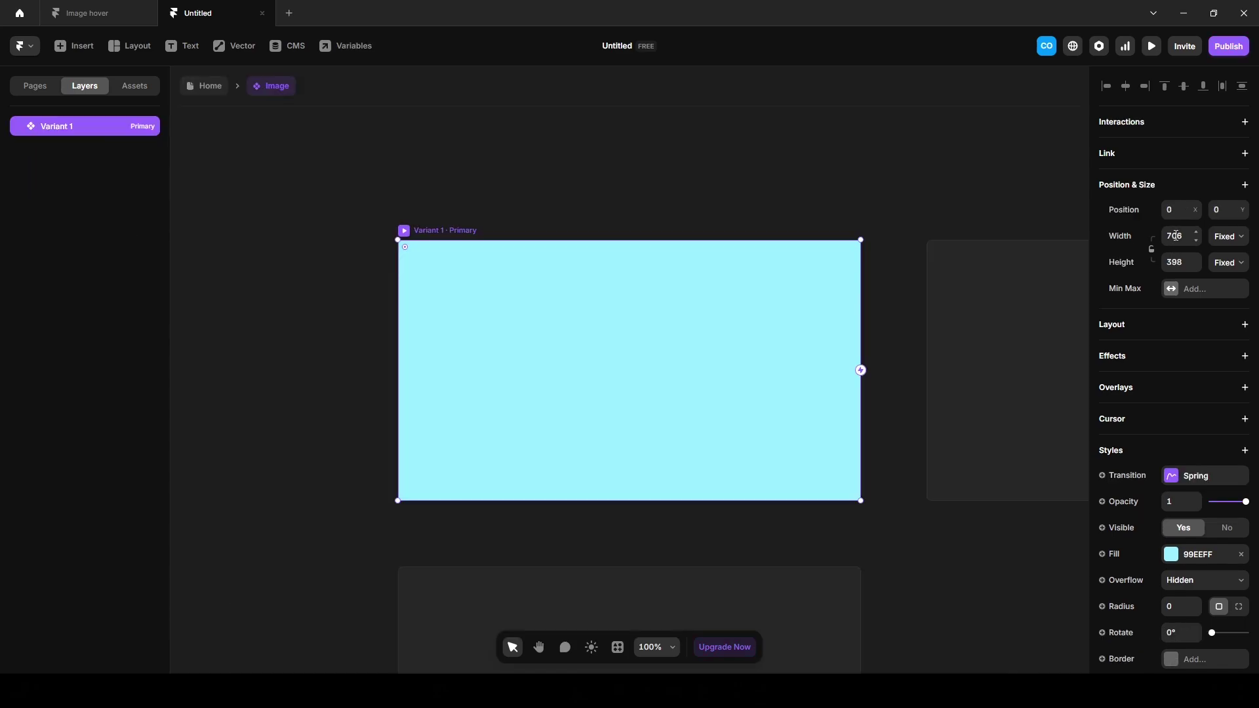
click(1176, 235)
text(600)
key(Tab)
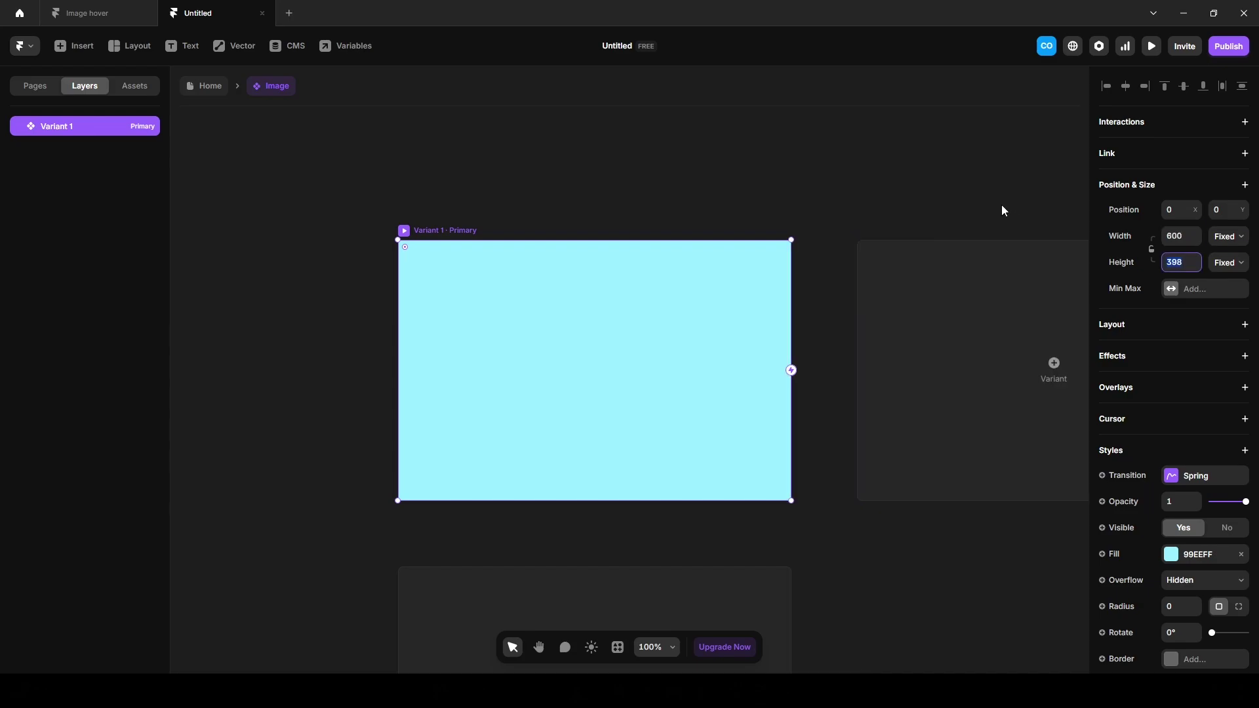
text(710)
key(Return)
- Fill Variant 1 with the blue MANA can photo as an image fill
click(1186, 560)
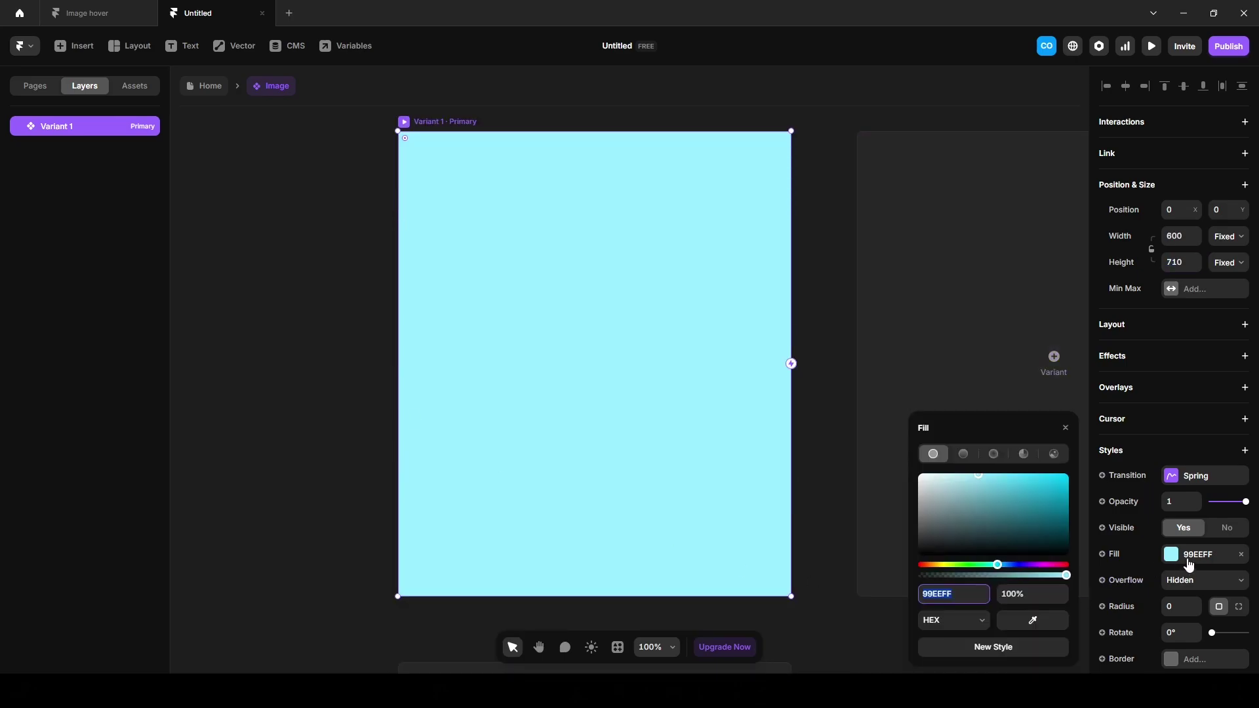
click(1055, 455)
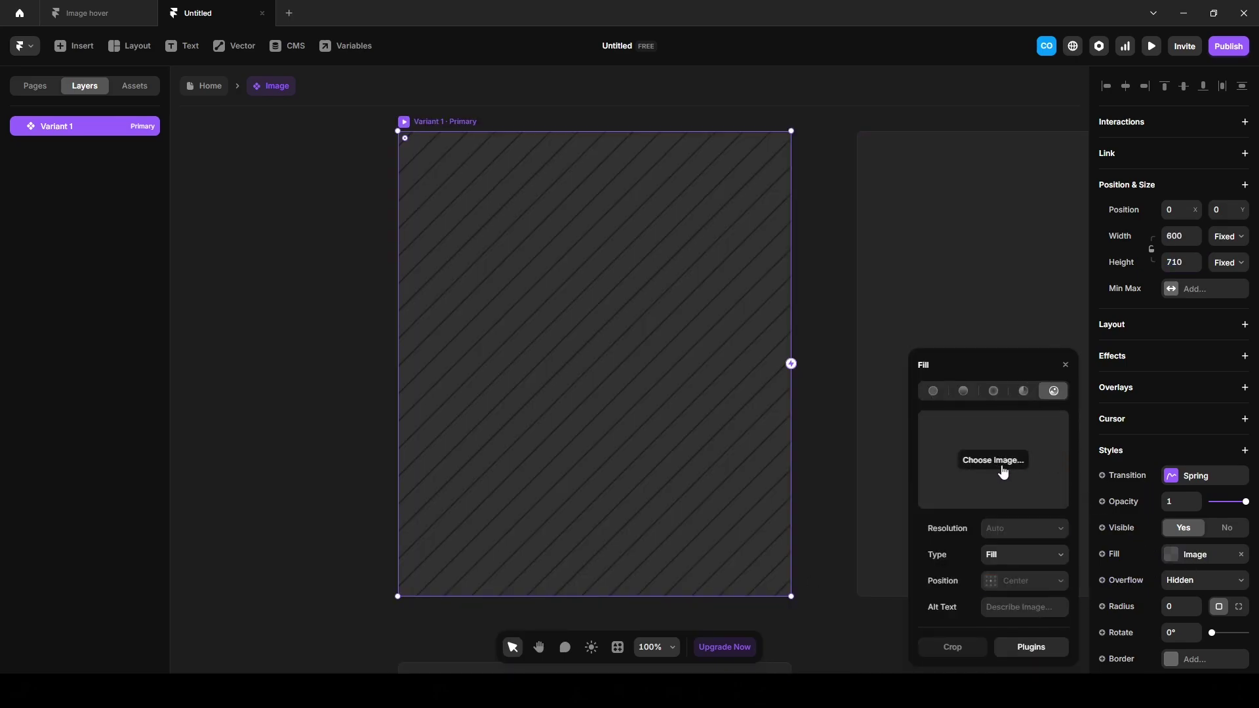
drag(1230, 427, 993, 459)
click(820, 490)
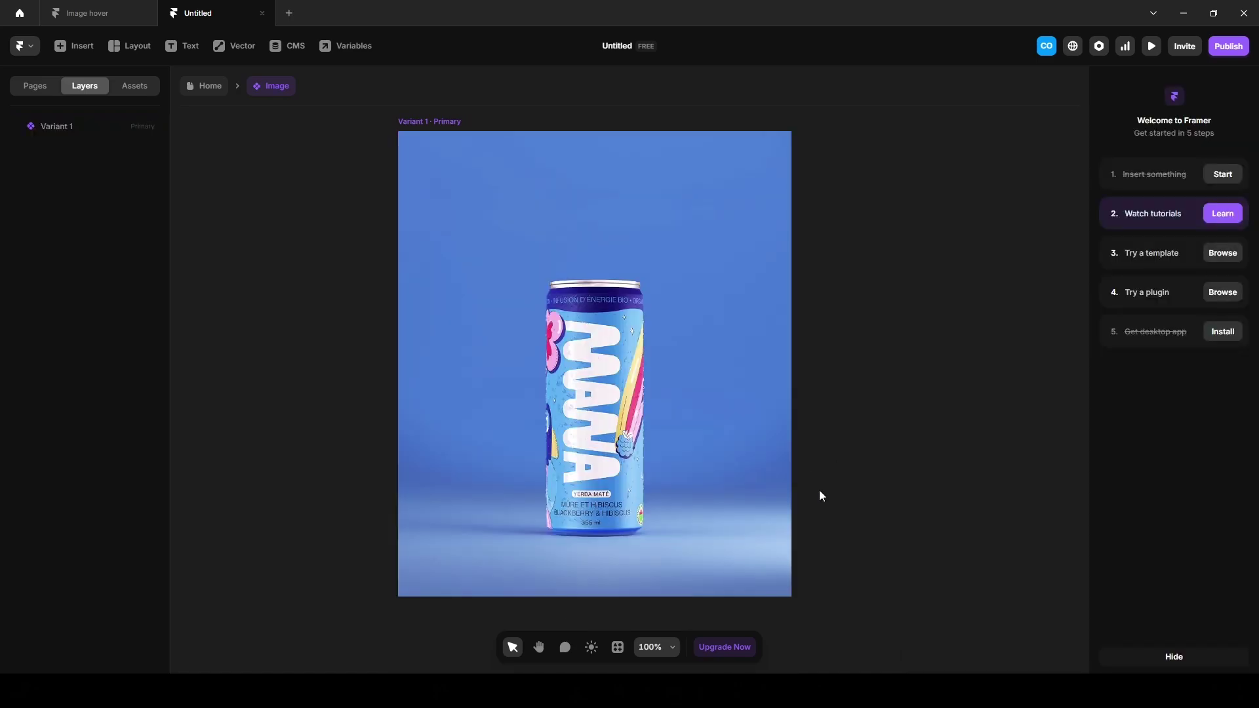
- Add a Hover variant to the Image component and fill it with the illustrated can artwork
scroll(820, 493, down, 2)
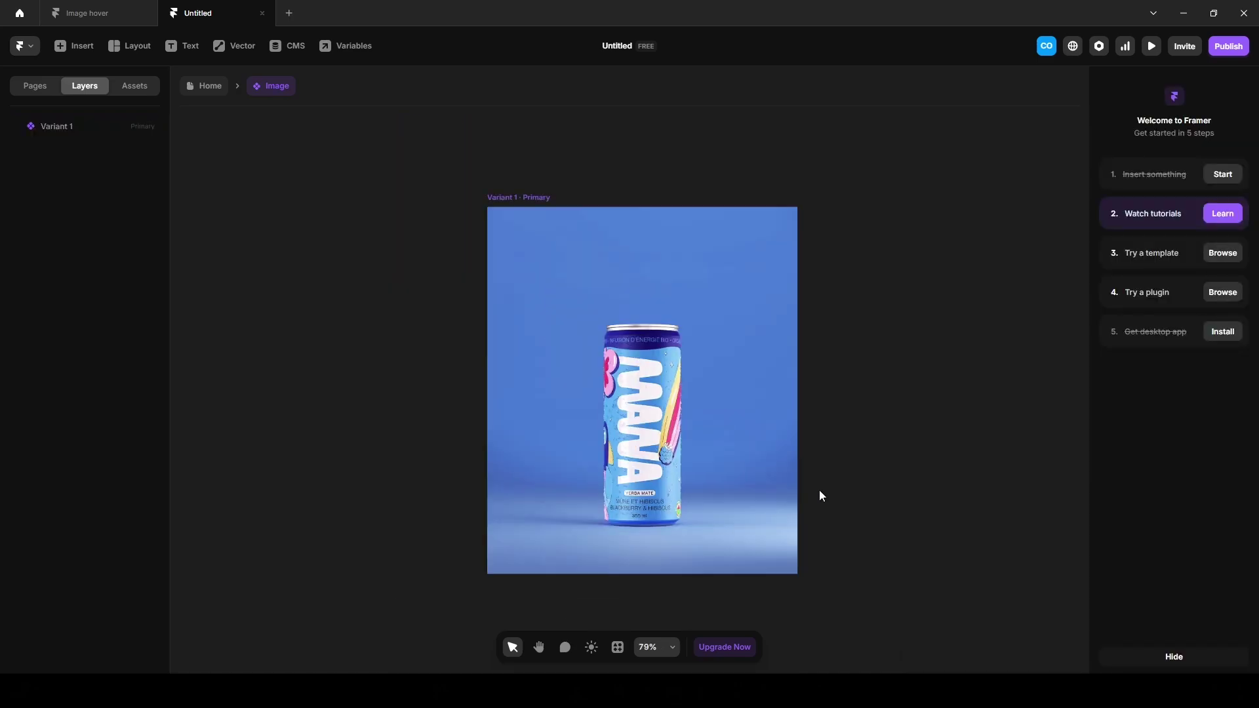
click(504, 197)
scroll(387, 576, down, 2)
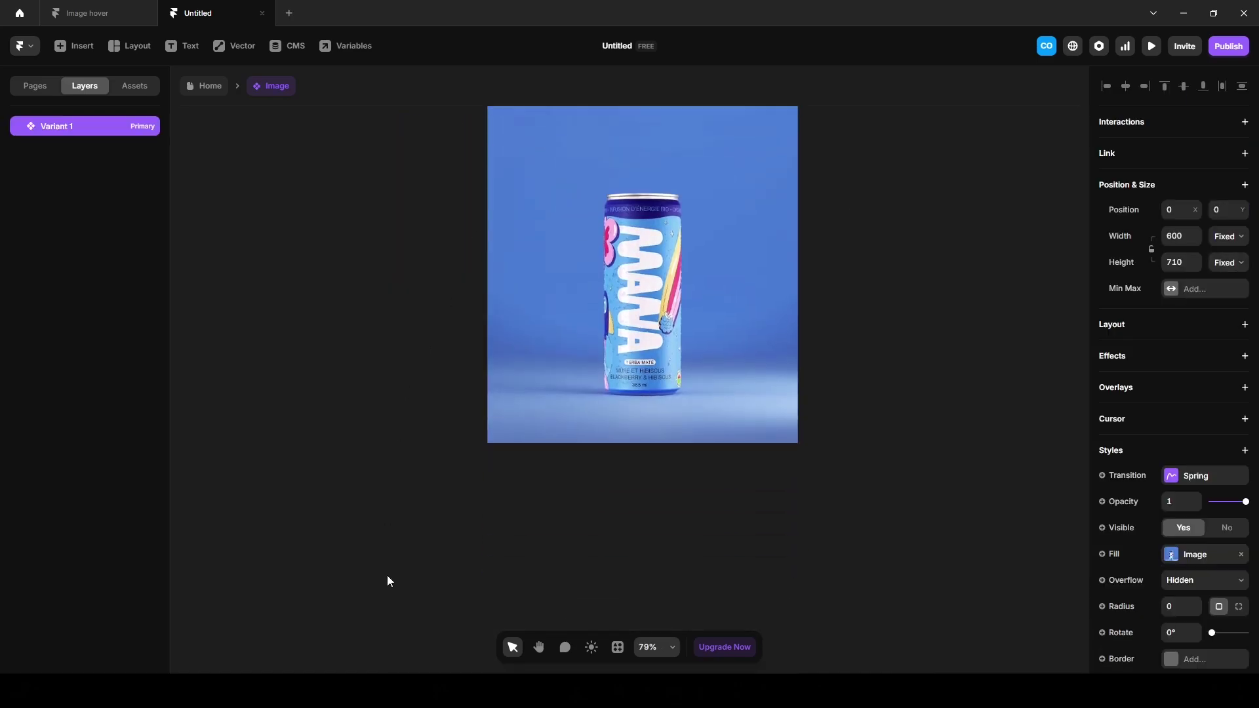
scroll(387, 575, down, 2)
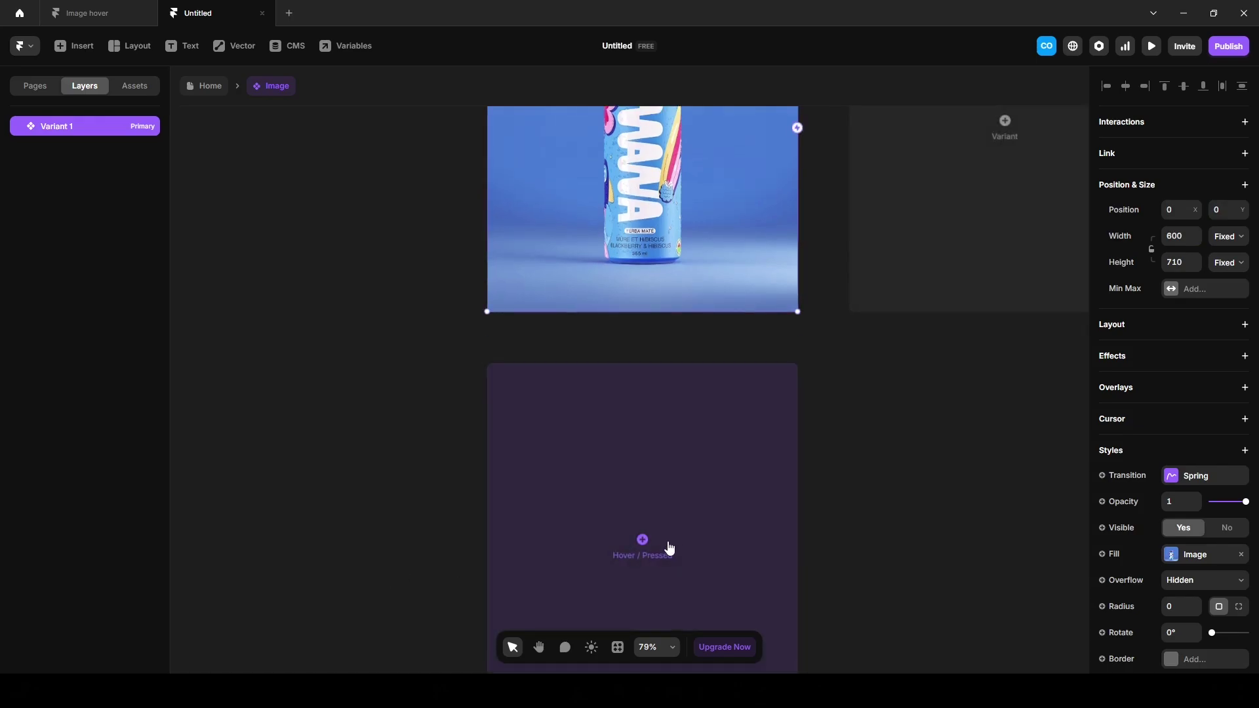
click(644, 541)
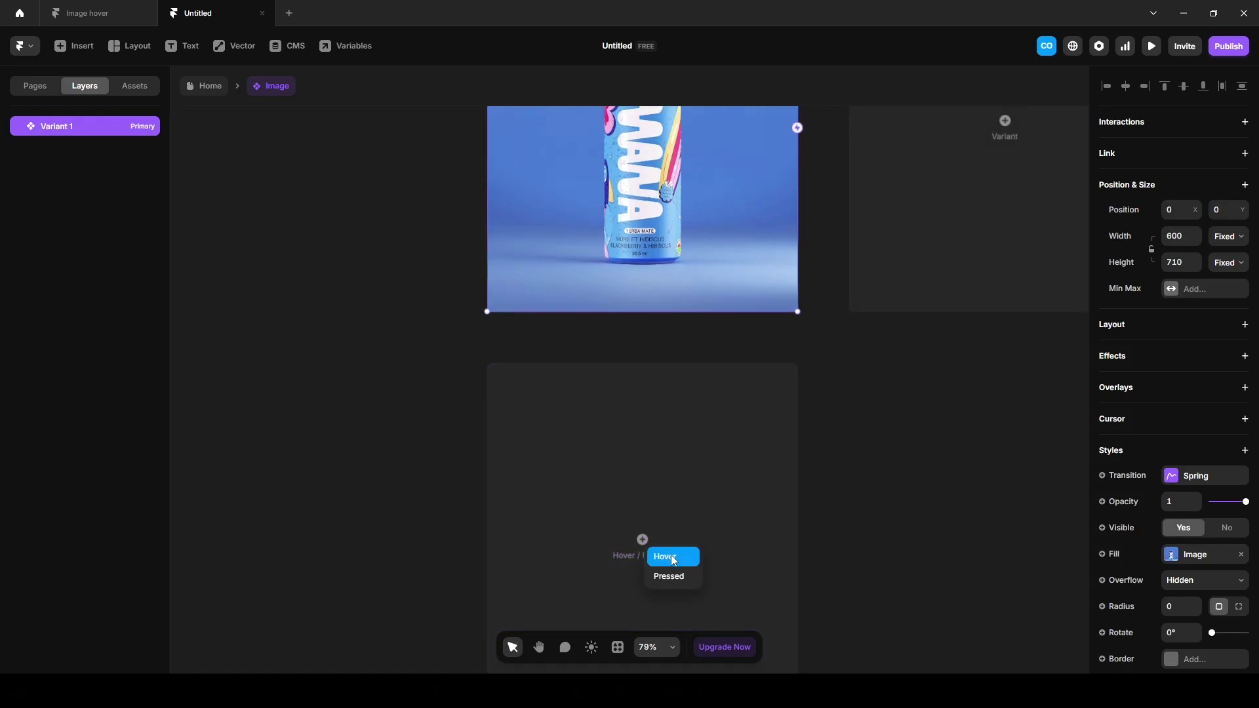
click(674, 557)
click(1174, 497)
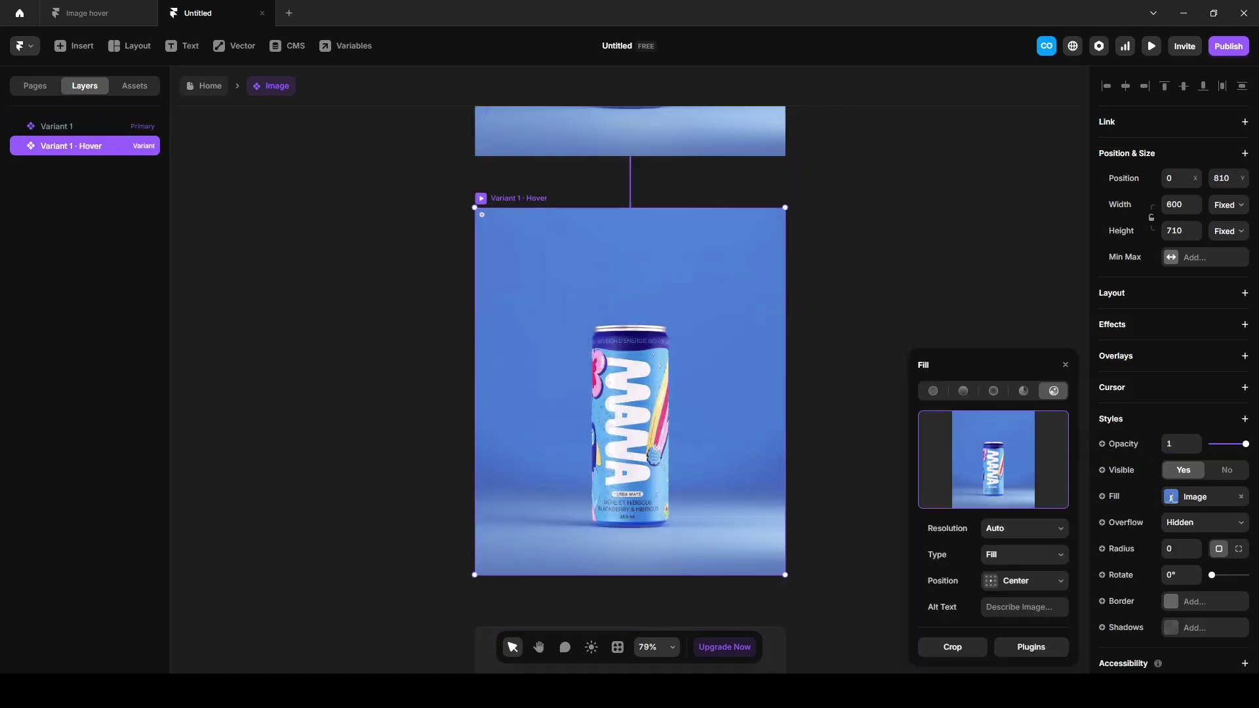
drag(1056, 393, 985, 491)
click(372, 457)
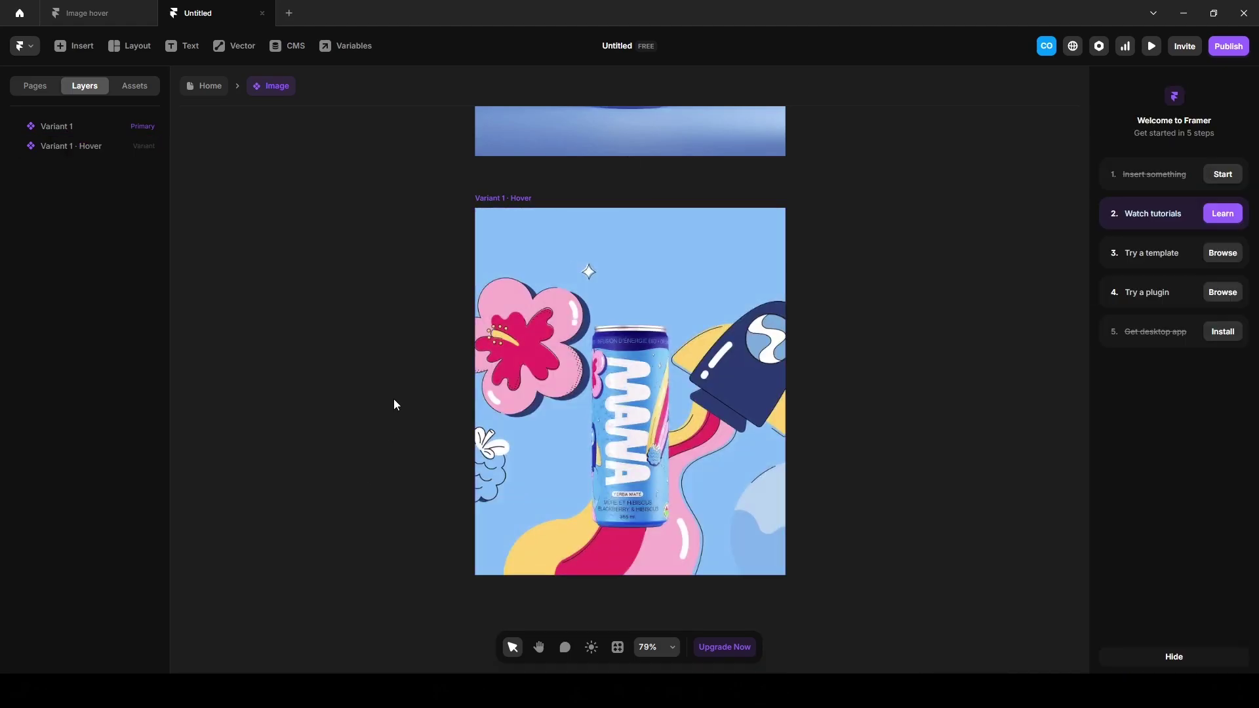
- Compare against the finished Image hover preview, then return to the Untitled project
click(98, 13)
mouse_move(436, 479)
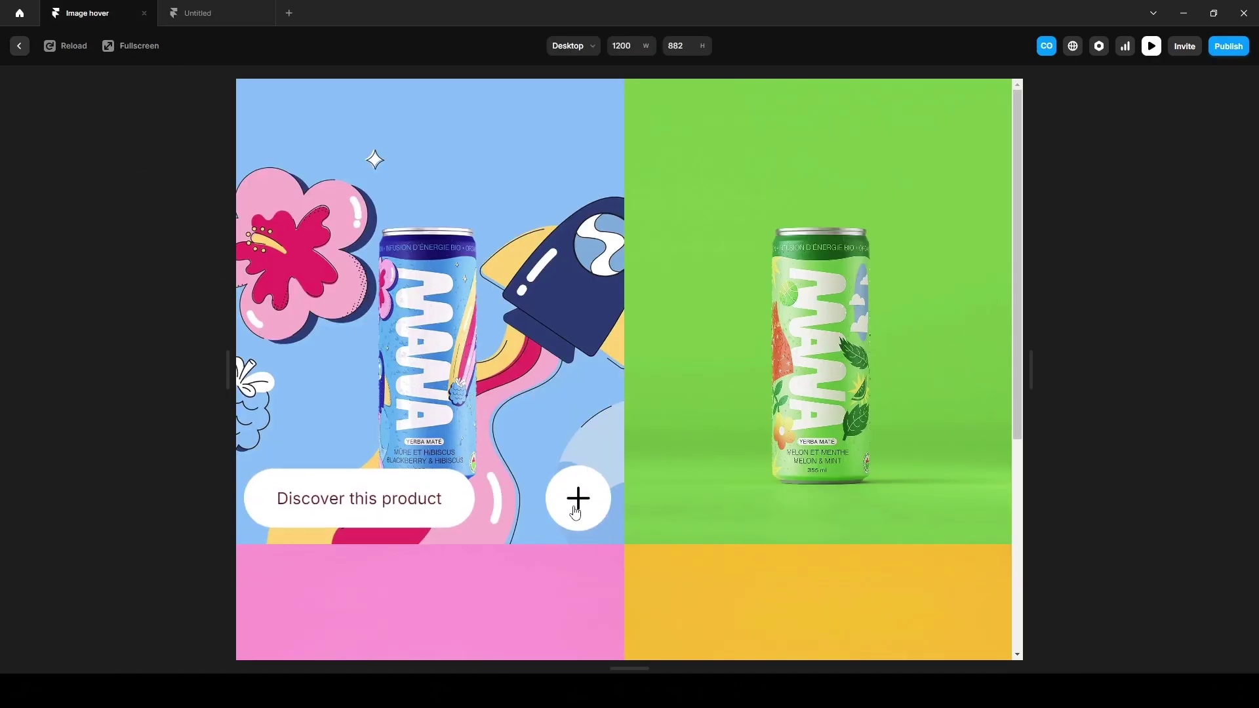
click(203, 14)
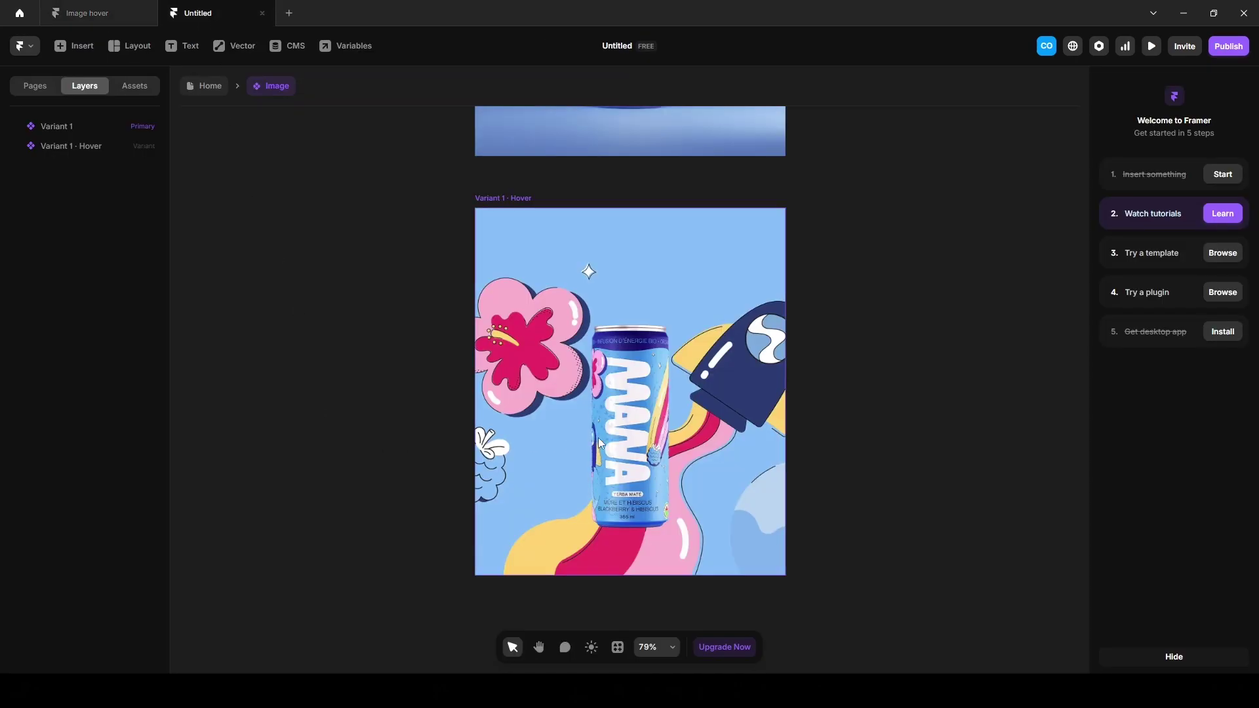
- Type 'Discover this product' on the hover image and centre it with a stack layout on Variant 1
key(t)
click(624, 390)
text(Disco)
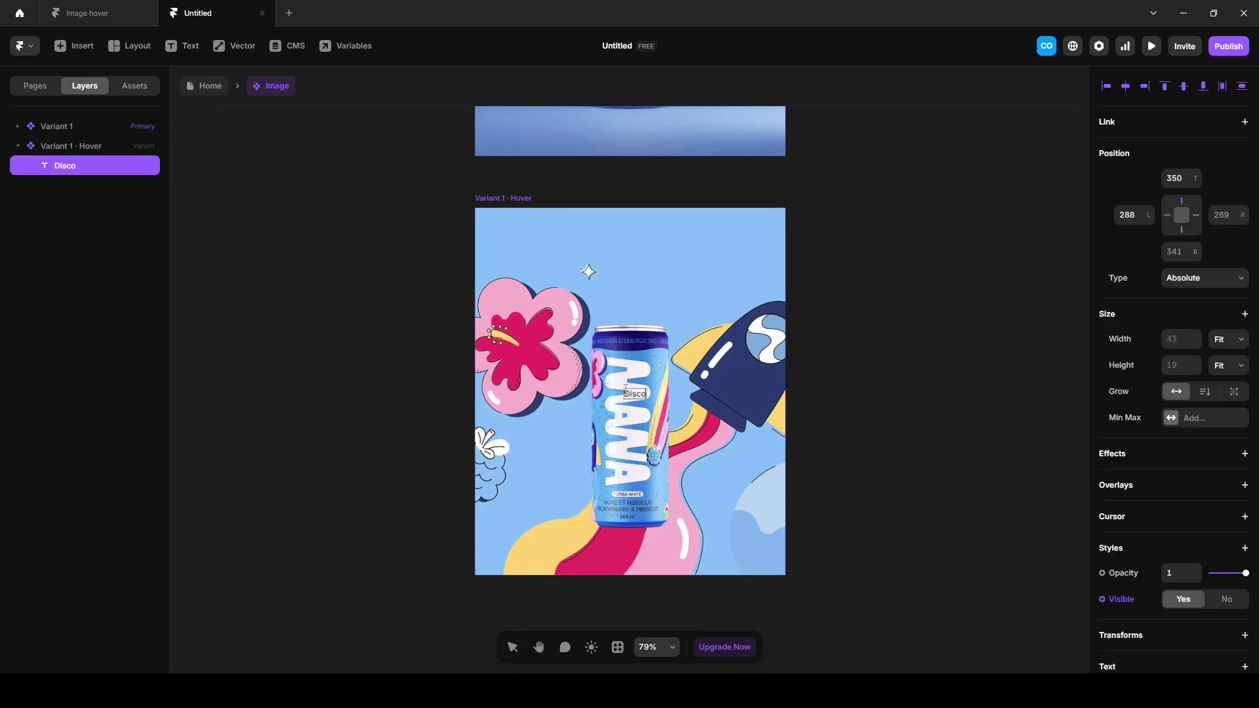
text(ver this pr)
text(oduct)
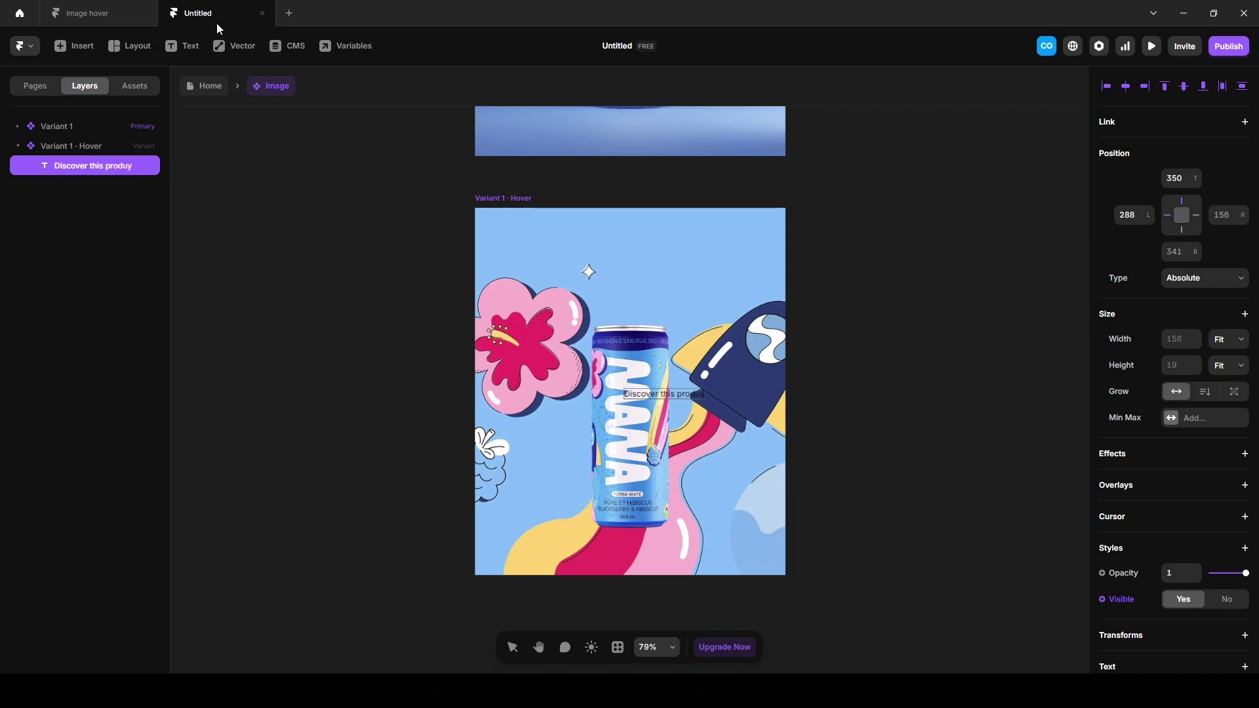
click(57, 123)
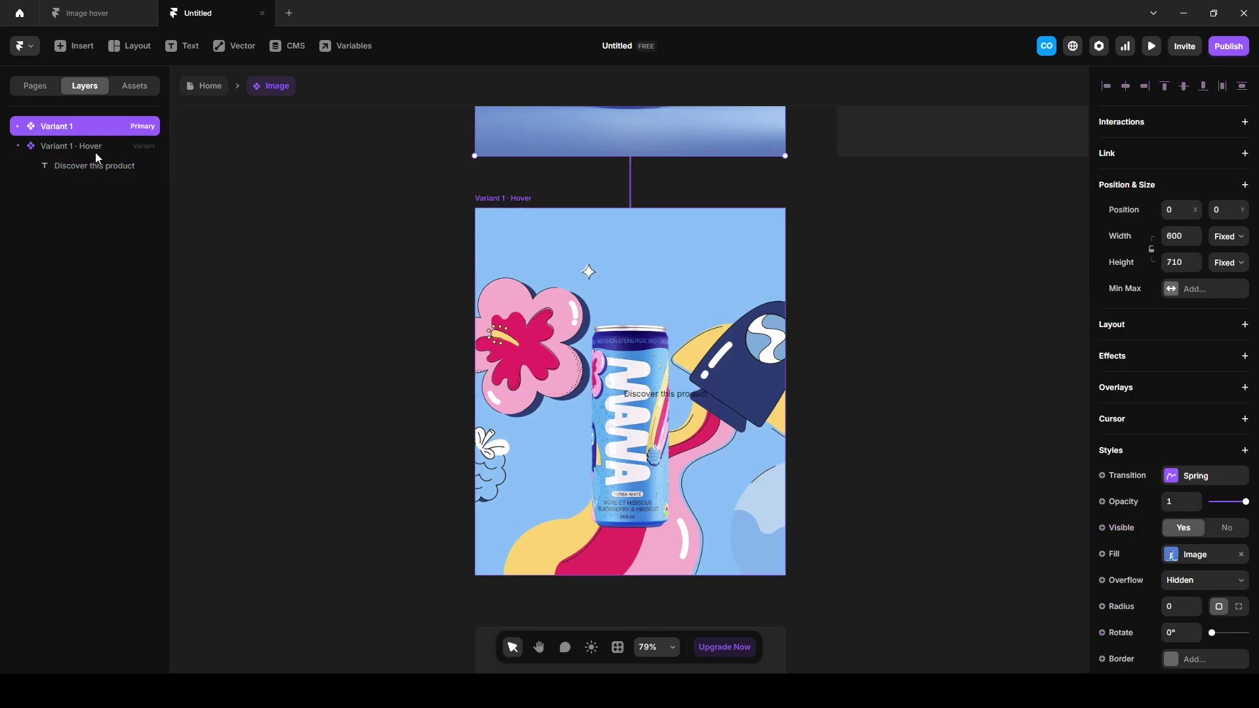
click(1124, 332)
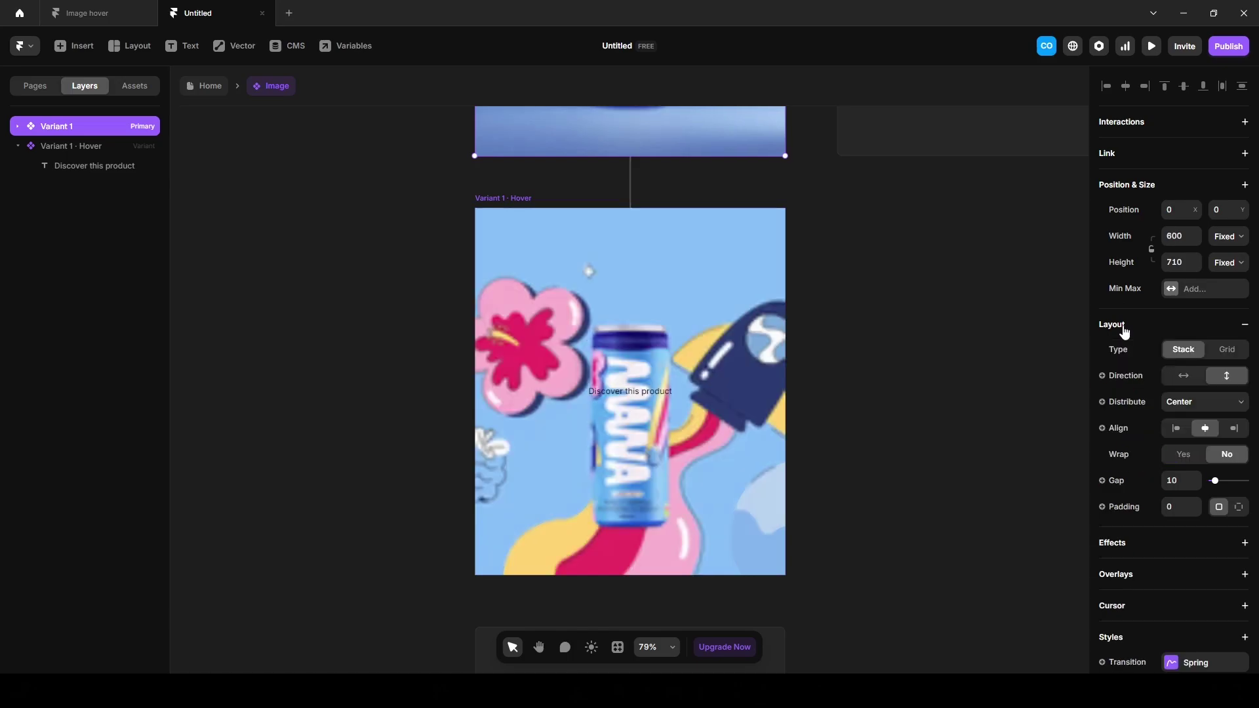
click(97, 168)
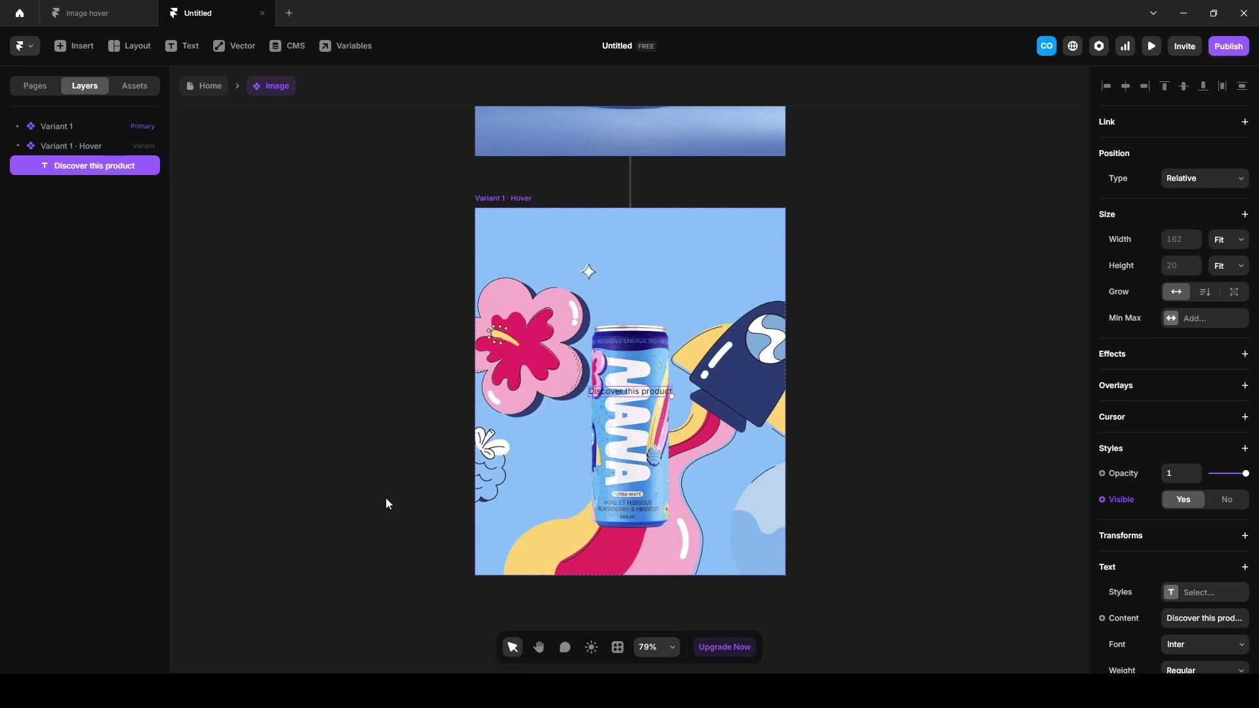
- Wrap the text in a new stack and name it 'Button'
key(ctrl+Return)
double_click(65, 166)
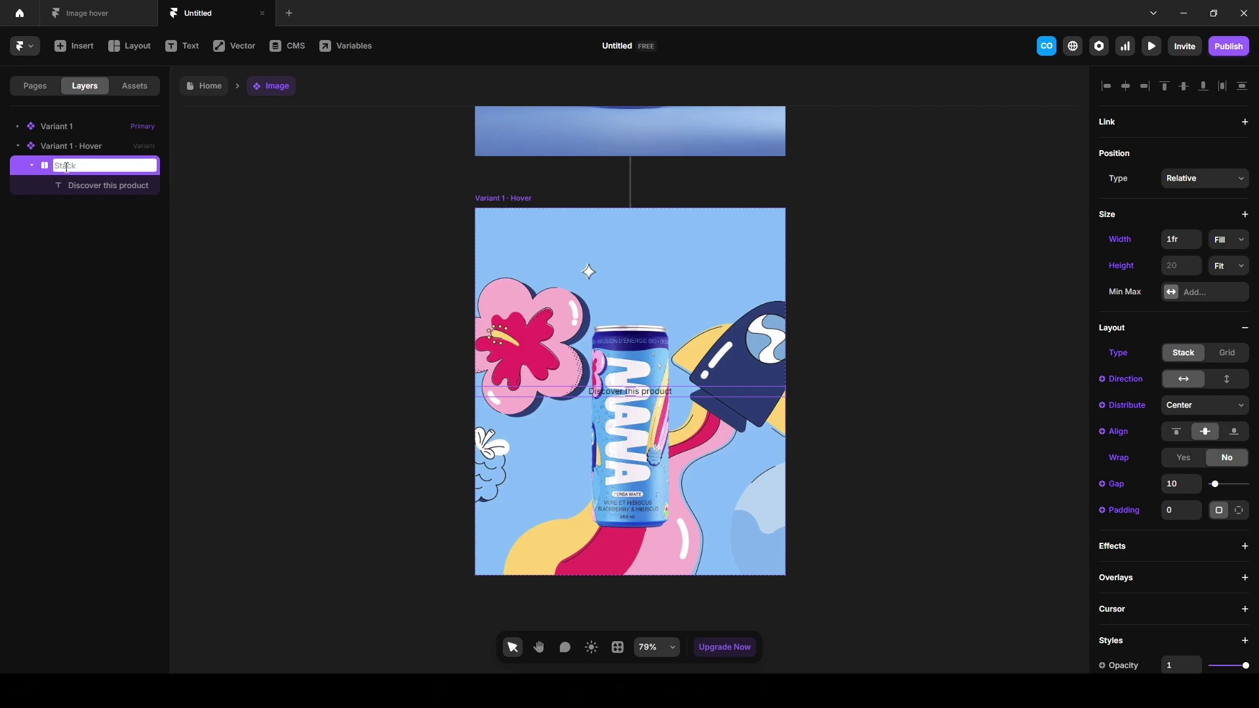
text(Button)
key(Return)
- Make the Button width Fit with padding 30 top/bottom and 50 left/right
click(1228, 241)
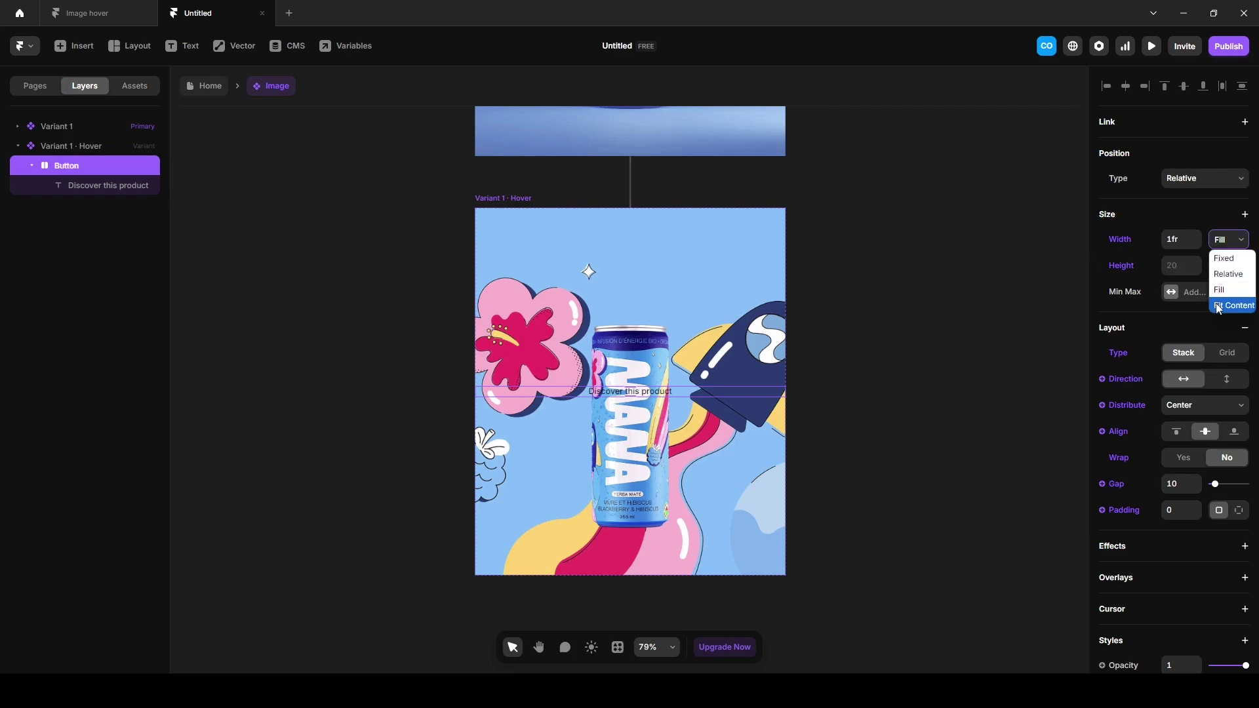
click(1218, 305)
click(1239, 510)
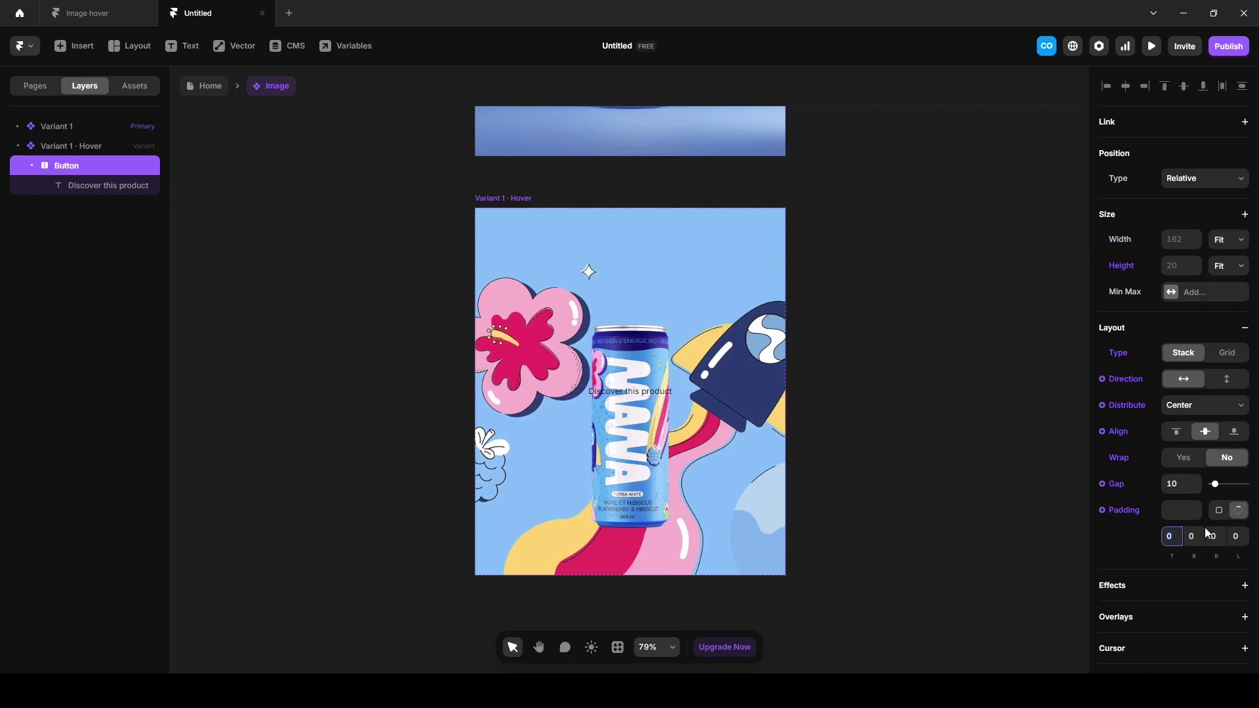
text(30)
key(Tab)
text(50)
key(Tab)
text(30)
key(Tab)
text(50)
key(Return)
- Give the Button a white fill and a corner radius of 100
scroll(1146, 544, down, 3)
click(1173, 562)
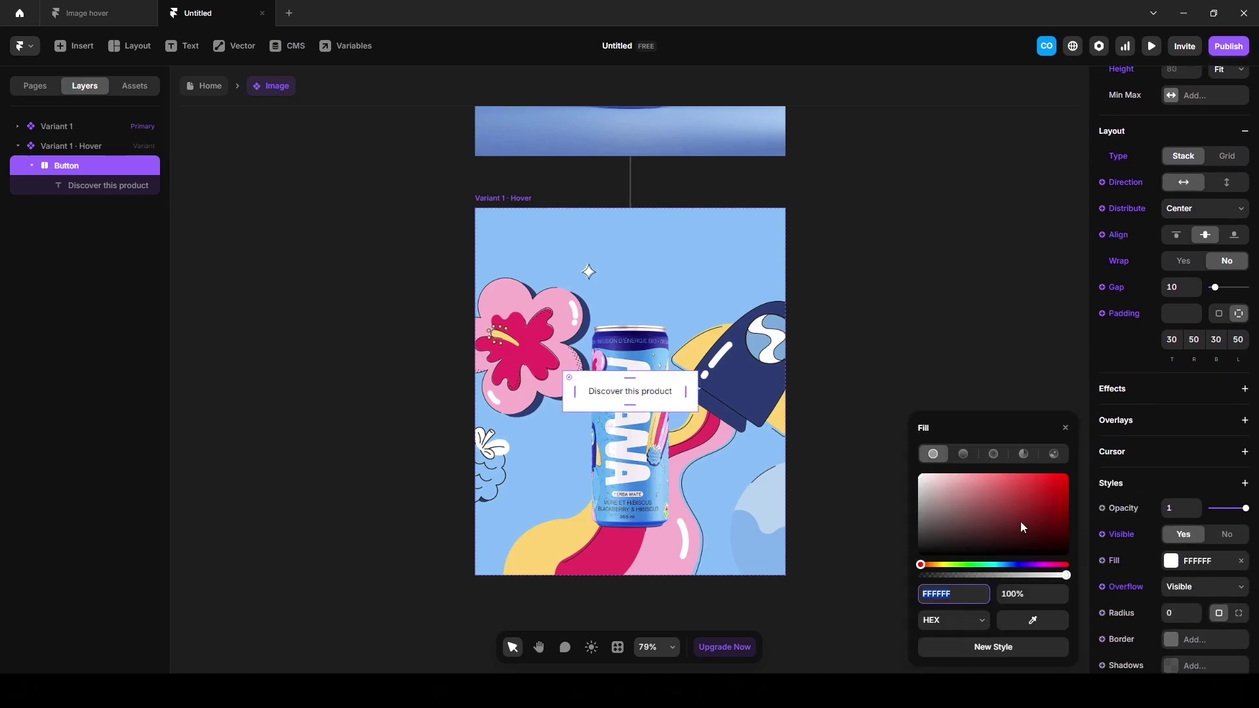
click(1180, 614)
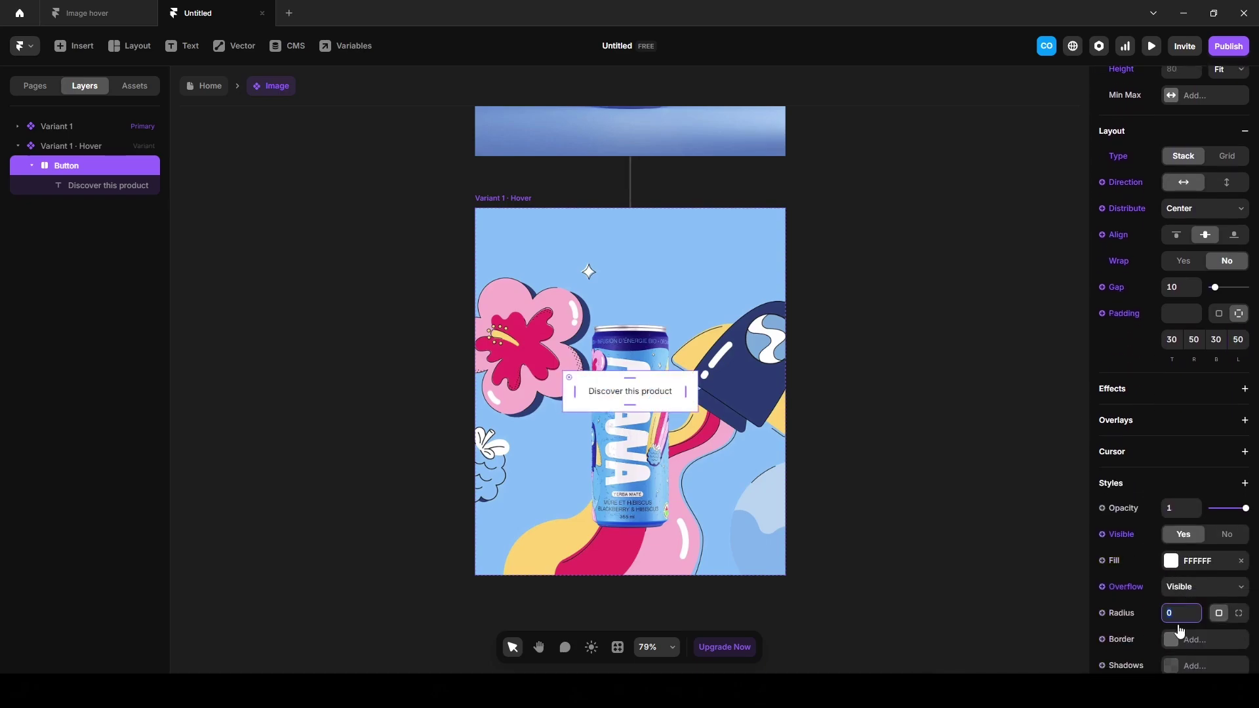
text(100)
key(Return)
- Set the 'Discover this product' text size to 25
click(119, 189)
scroll(1171, 519, down, 3)
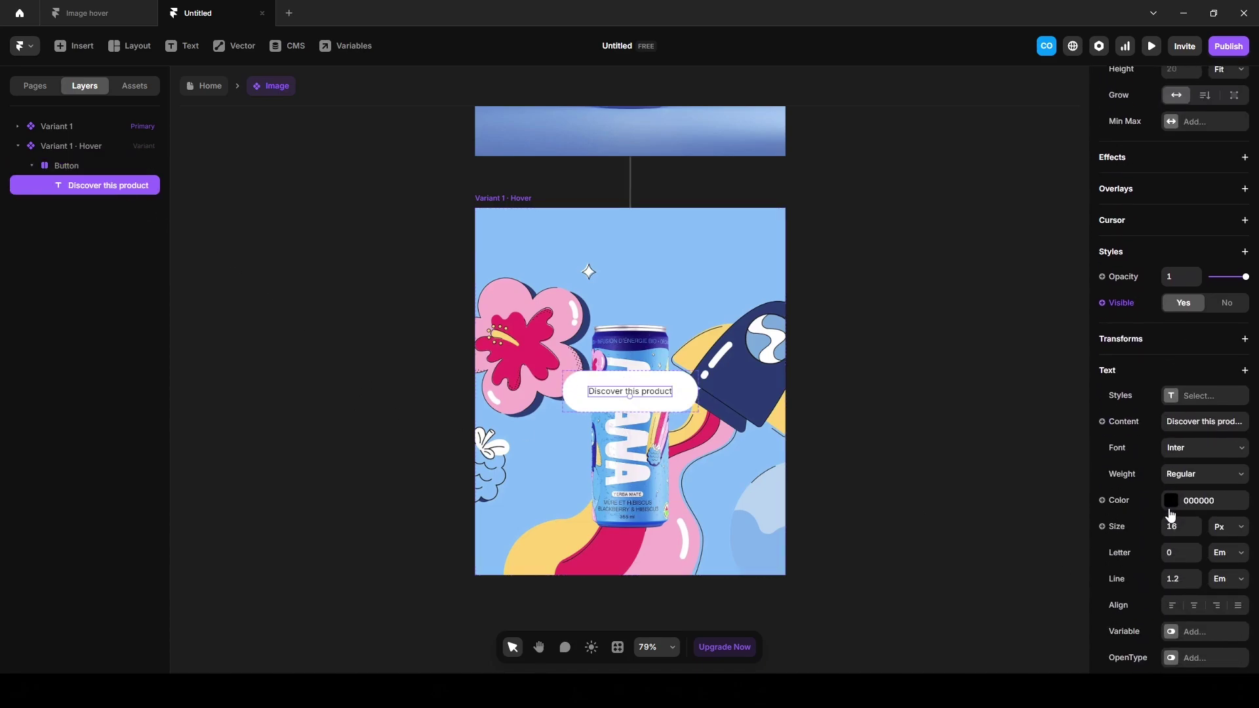
click(1175, 528)
text(25)
key(Return)
click(947, 435)
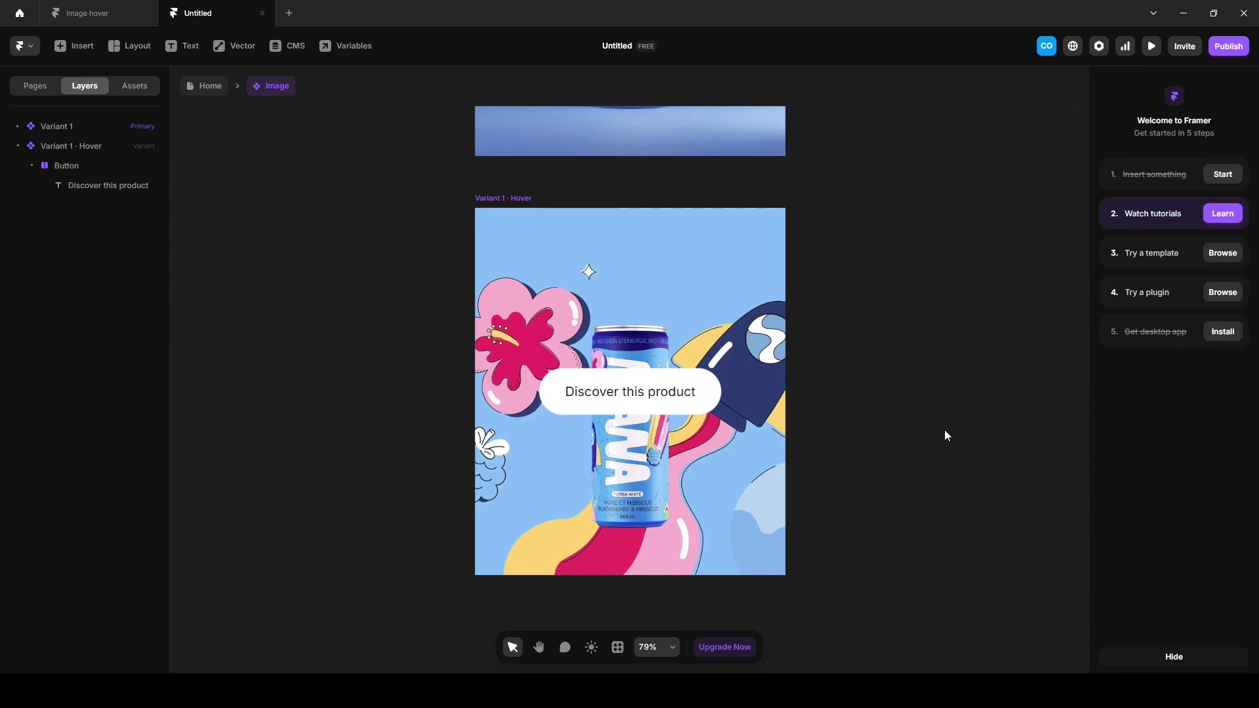
- Insert an Iconic icon and set it to the Plus glyph via a 'plus' search
click(74, 50)
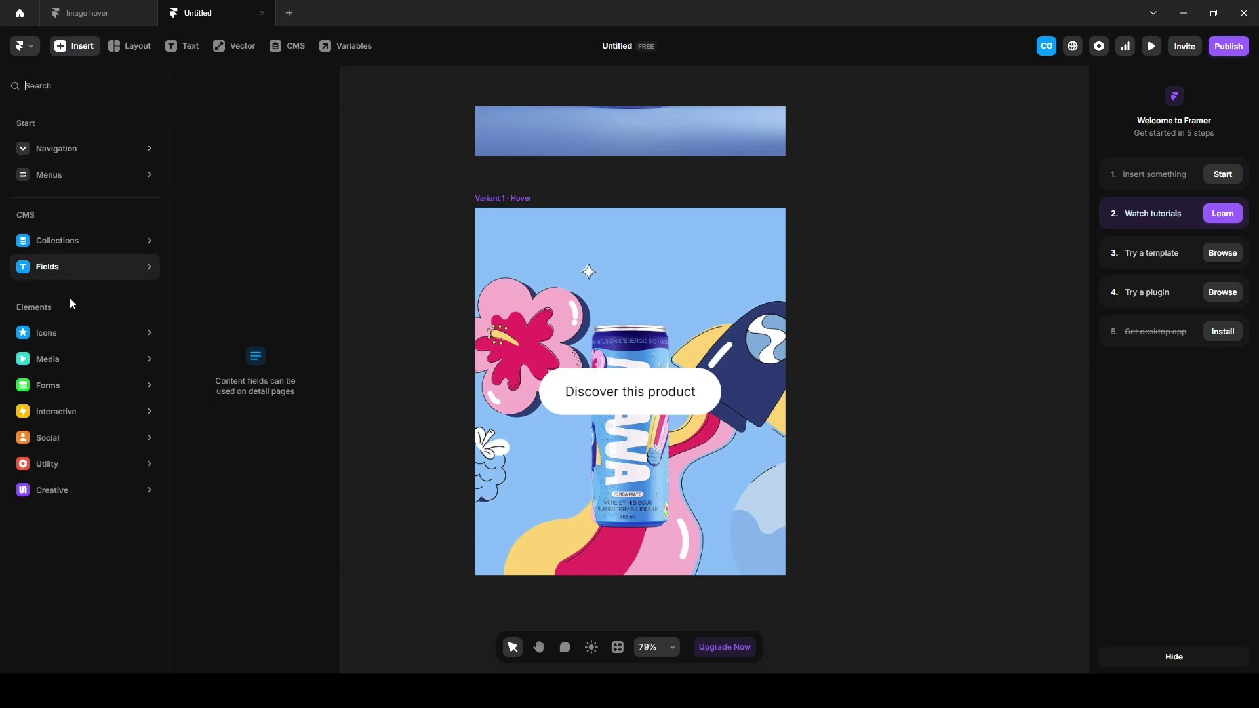
mouse_move(76, 333)
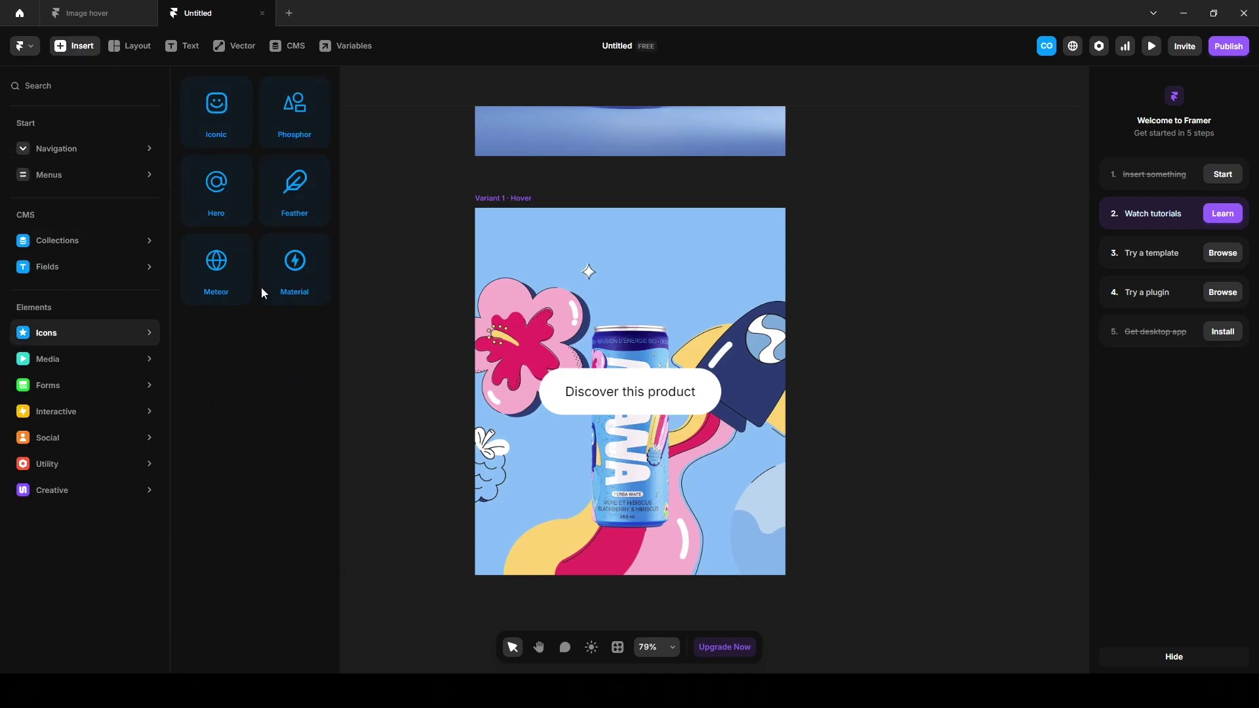
click(212, 120)
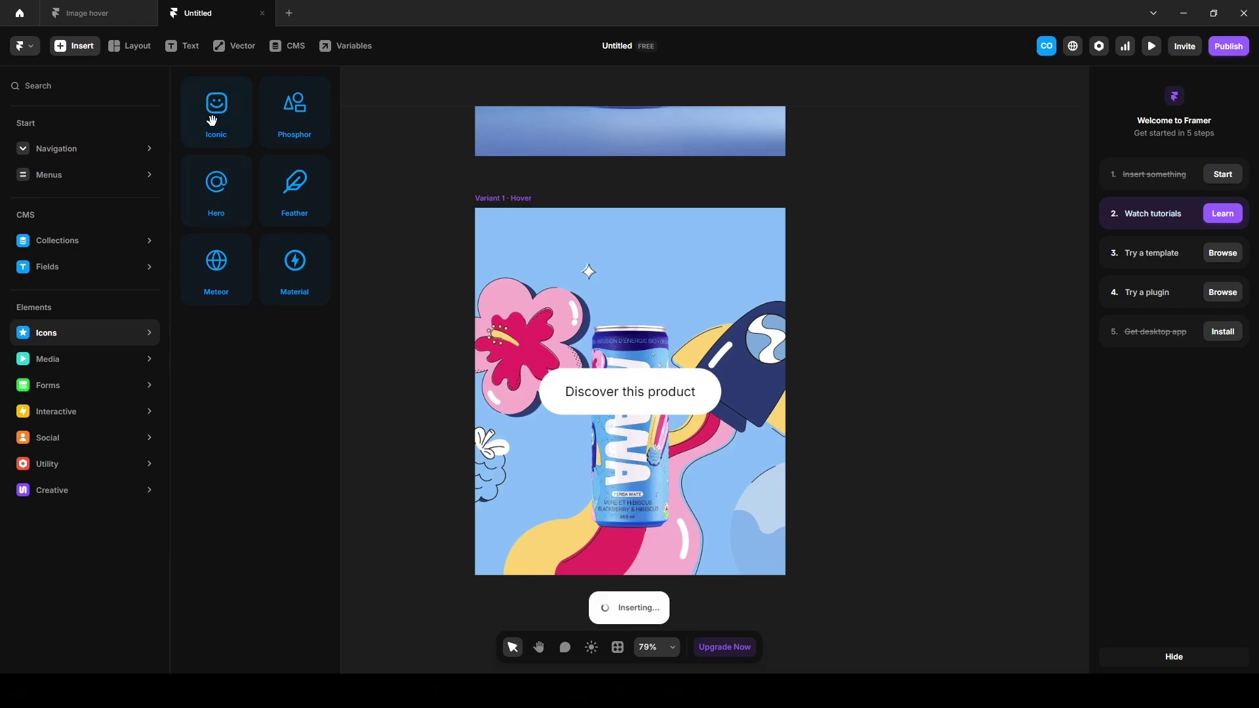
scroll(730, 392, up, 5)
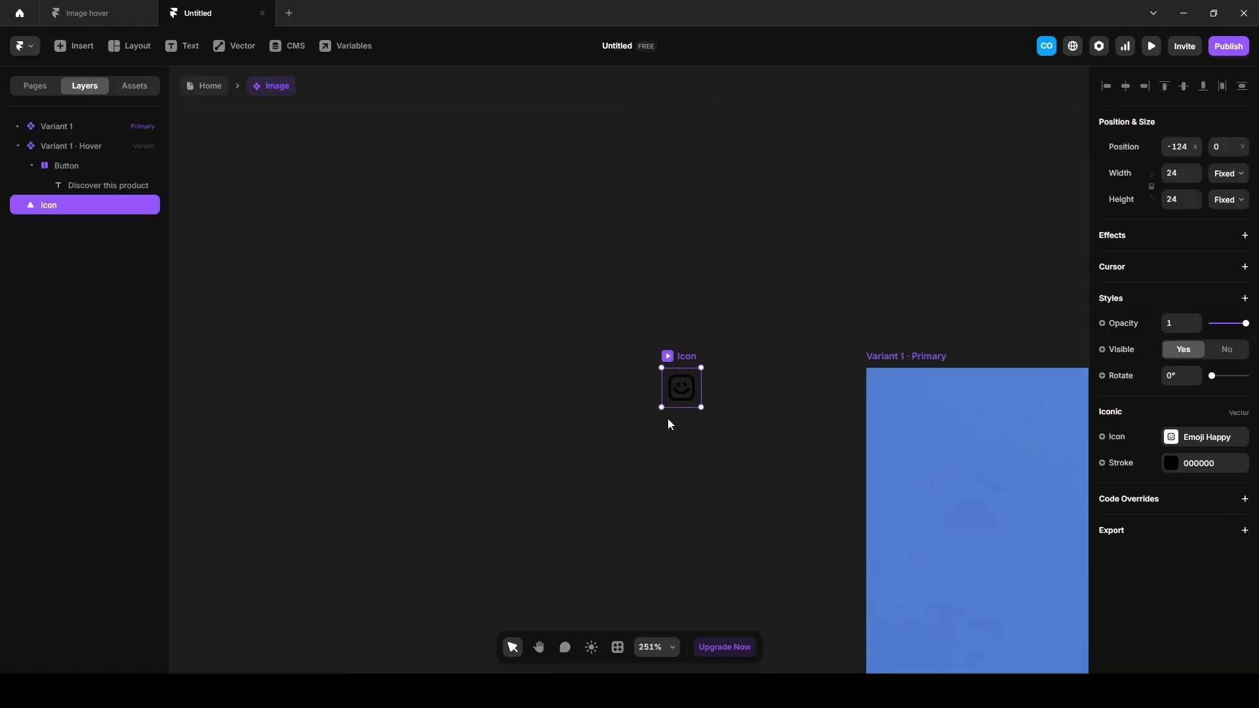
click(1206, 444)
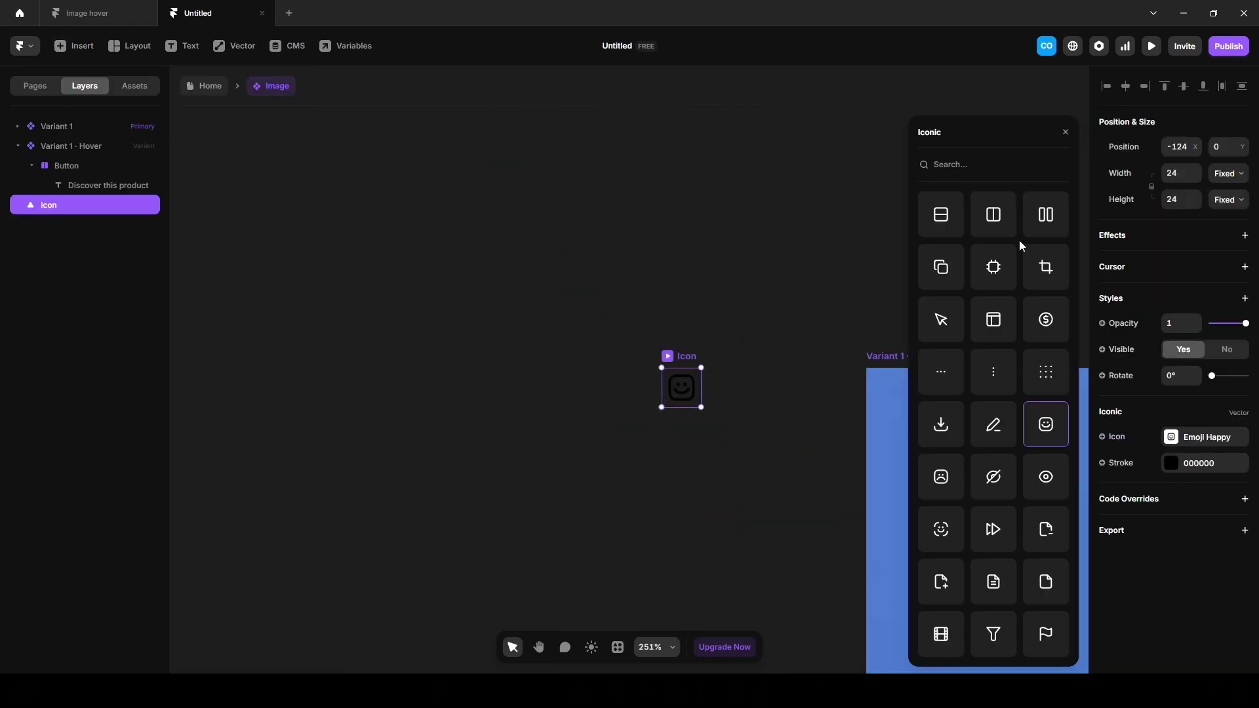
text(plus)
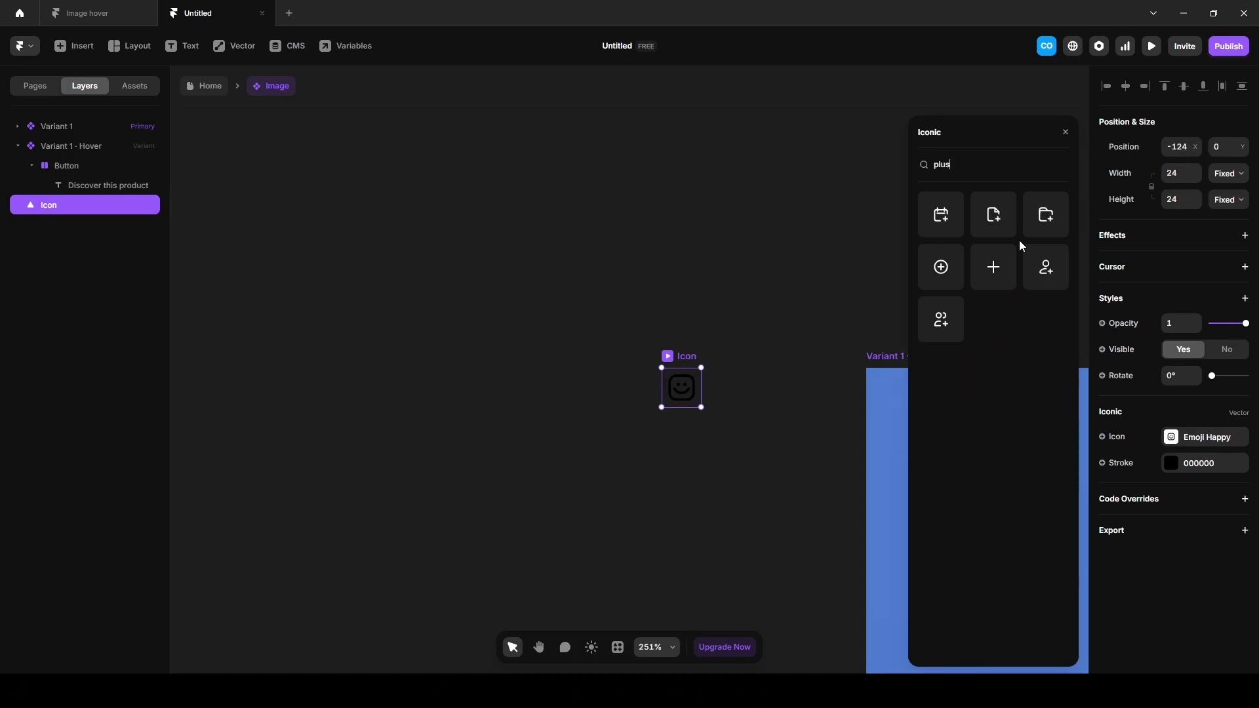
click(1000, 274)
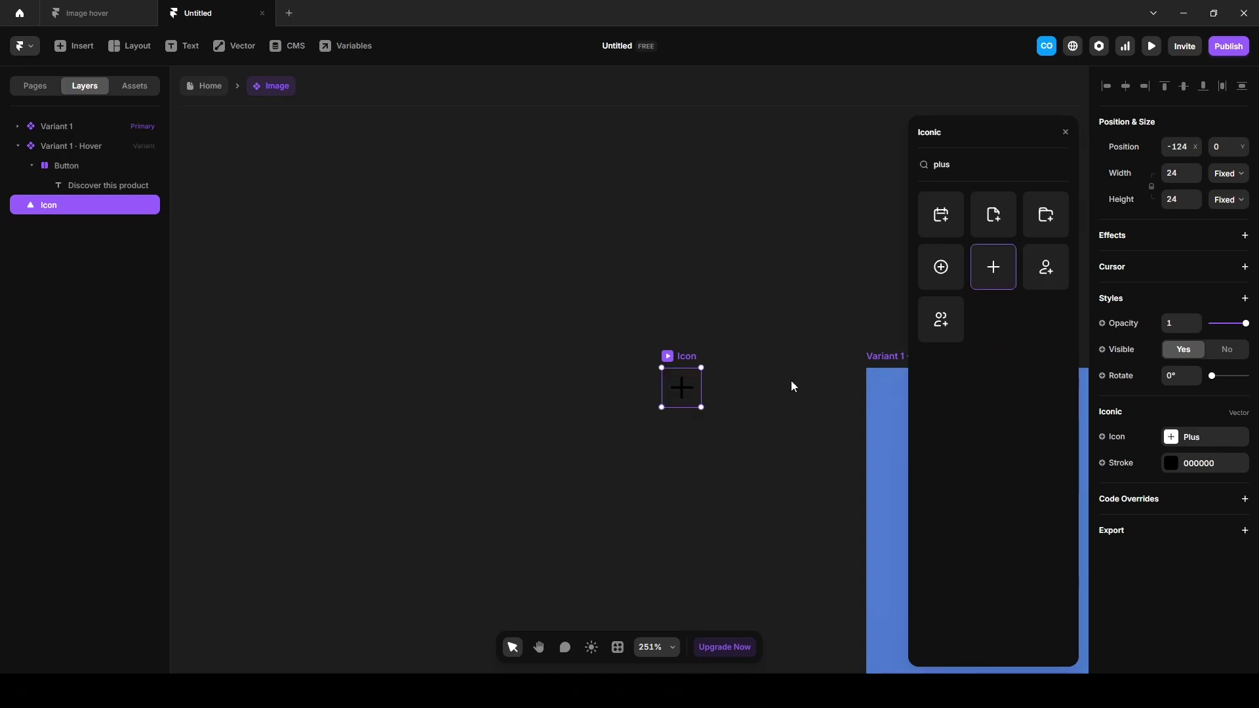
click(673, 477)
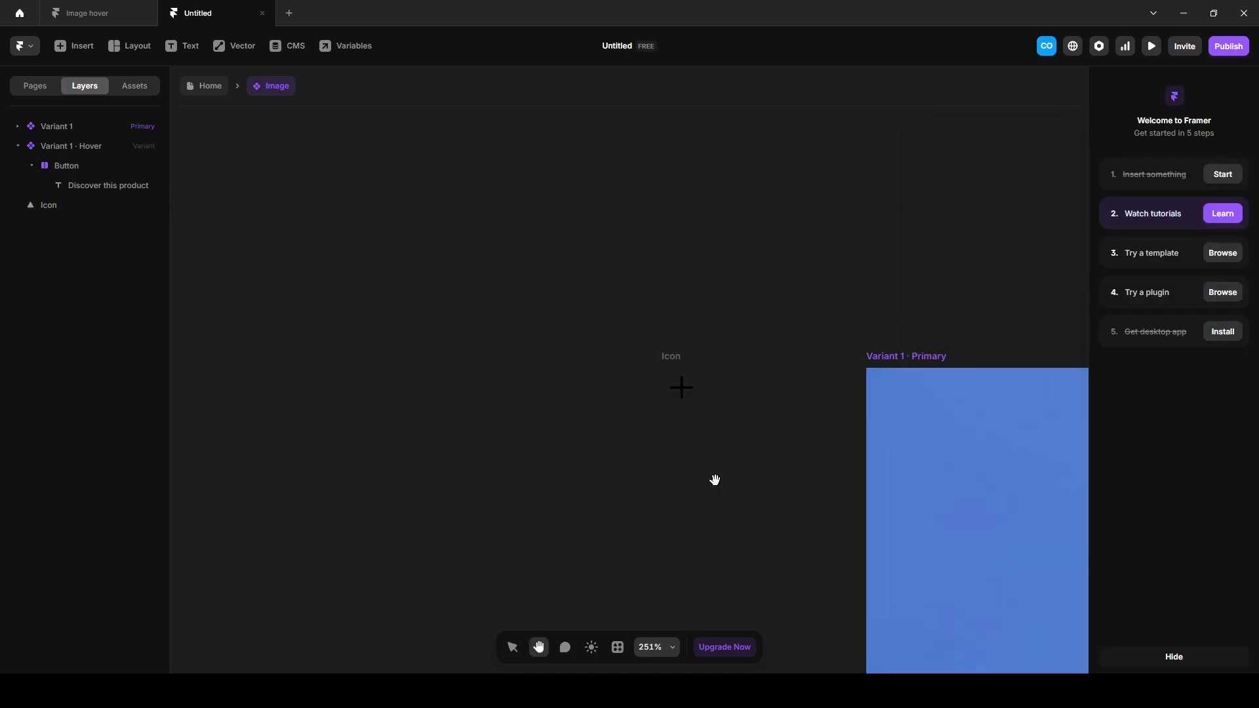
scroll(714, 477, down, 5)
- Move the plus icon into the Hover variant and set its width to 60
click(375, 312)
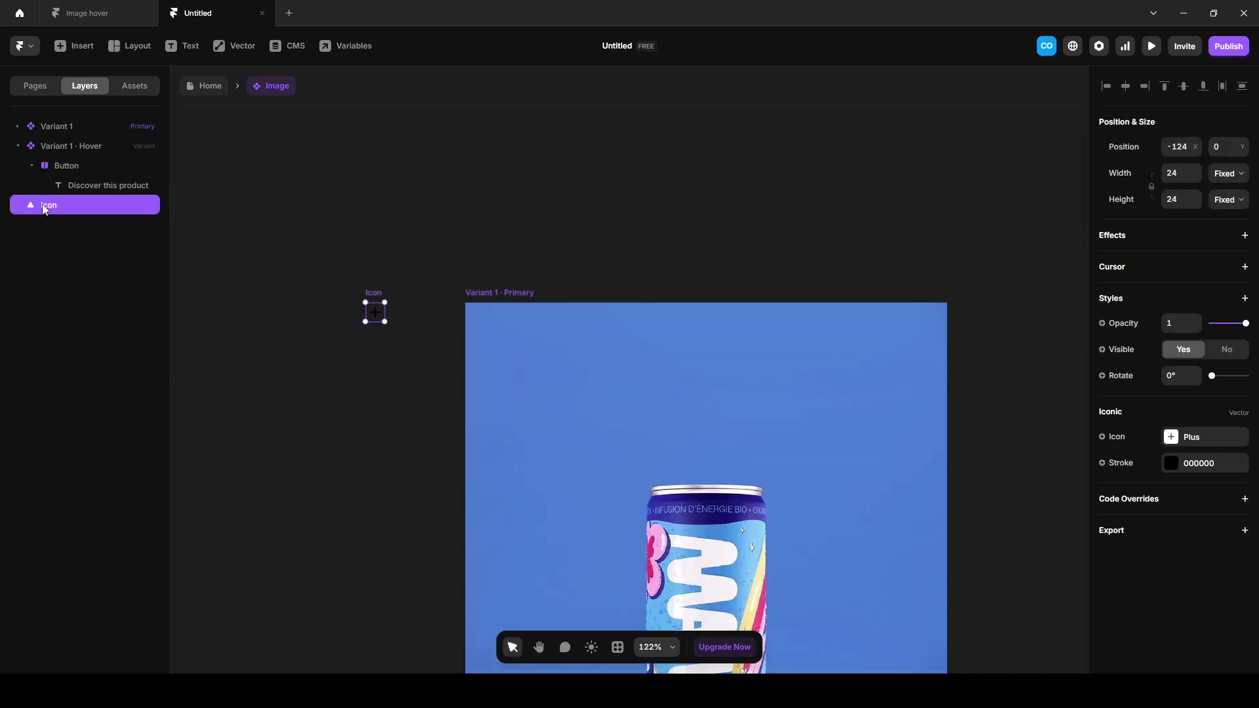
drag(47, 204, 70, 159)
scroll(498, 498, down, 10)
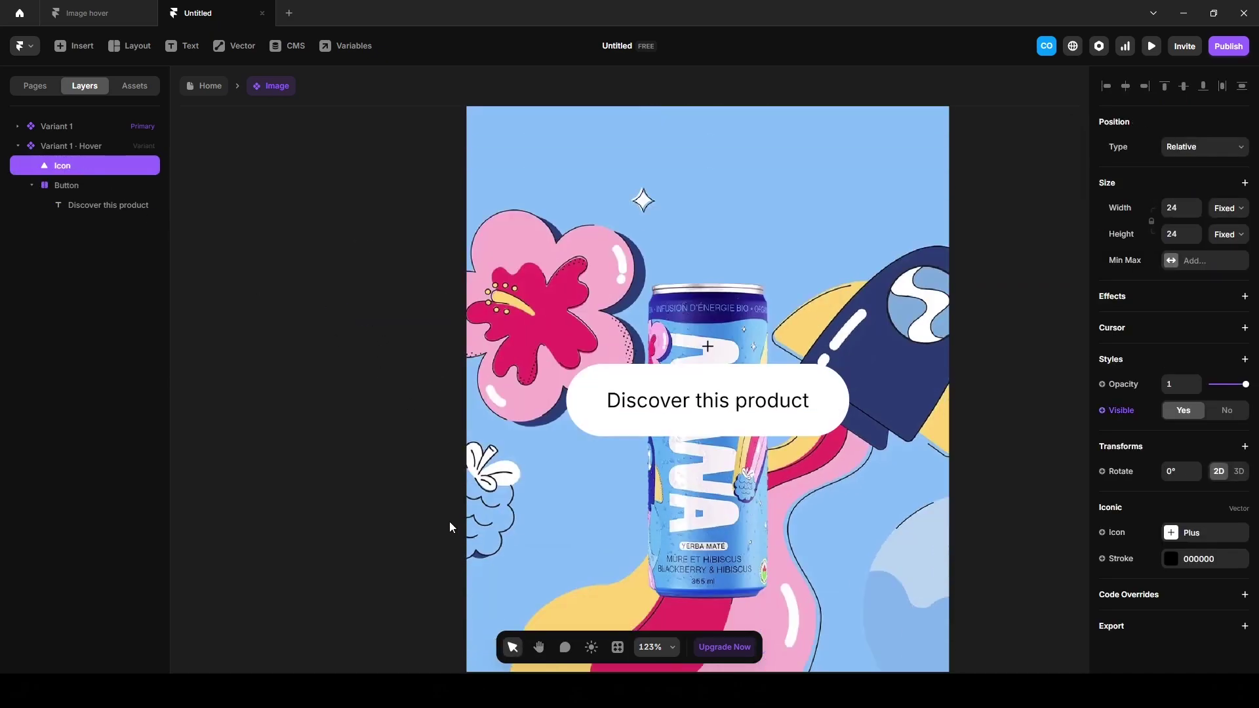
scroll(450, 527, down, 1)
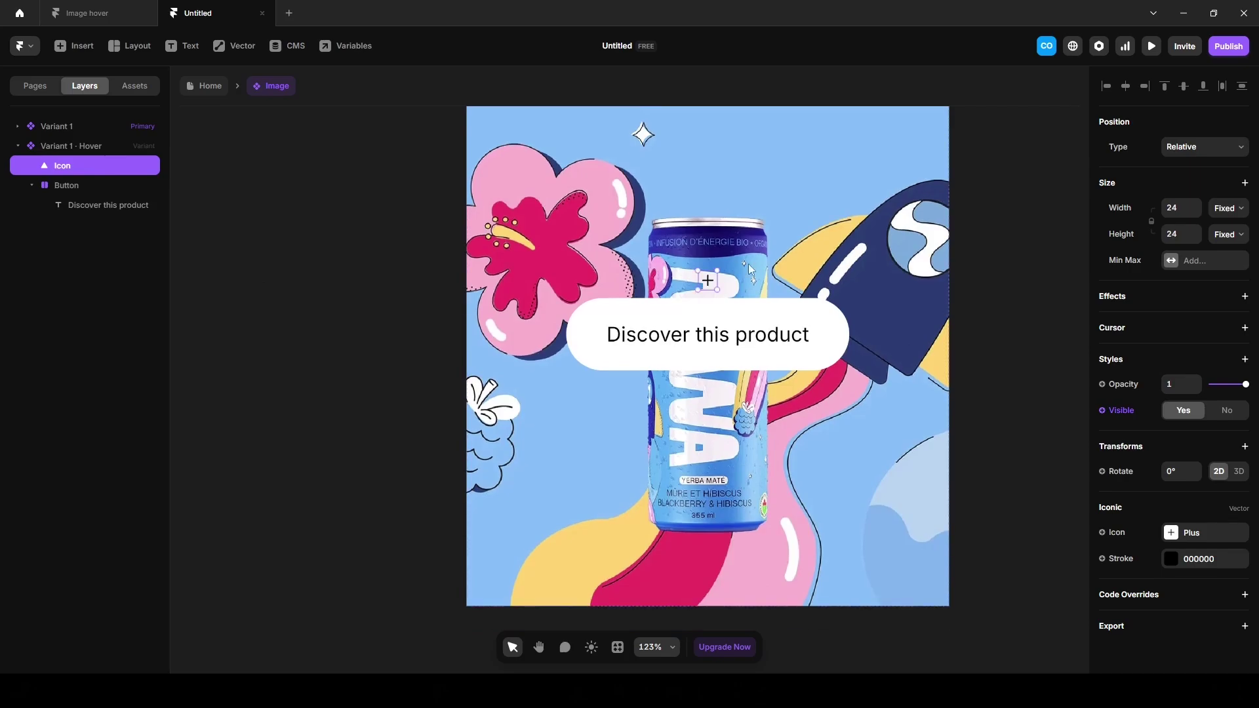
click(1181, 208)
text(60)
key(Return)
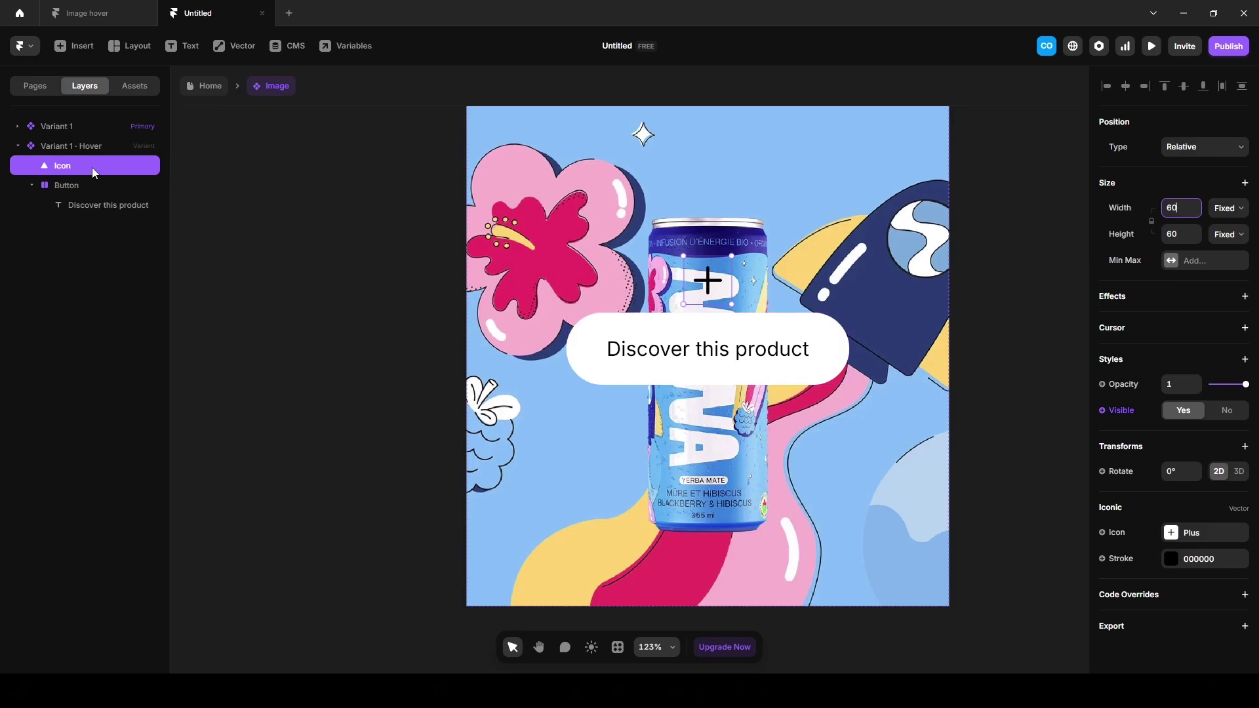
- Wrap the plus icon in a stack named 'Icon' sized 100 × 100
key(ctrl+Return)
double_click(60, 166)
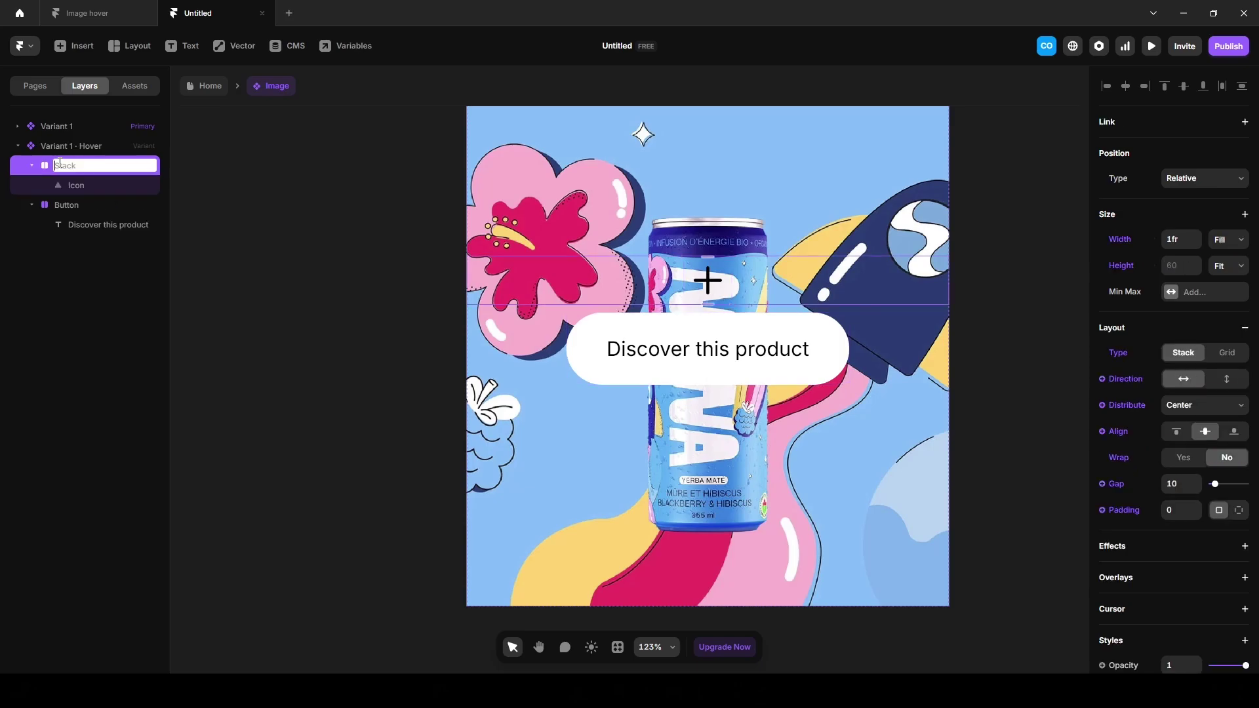
text(Icon)
key(Return)
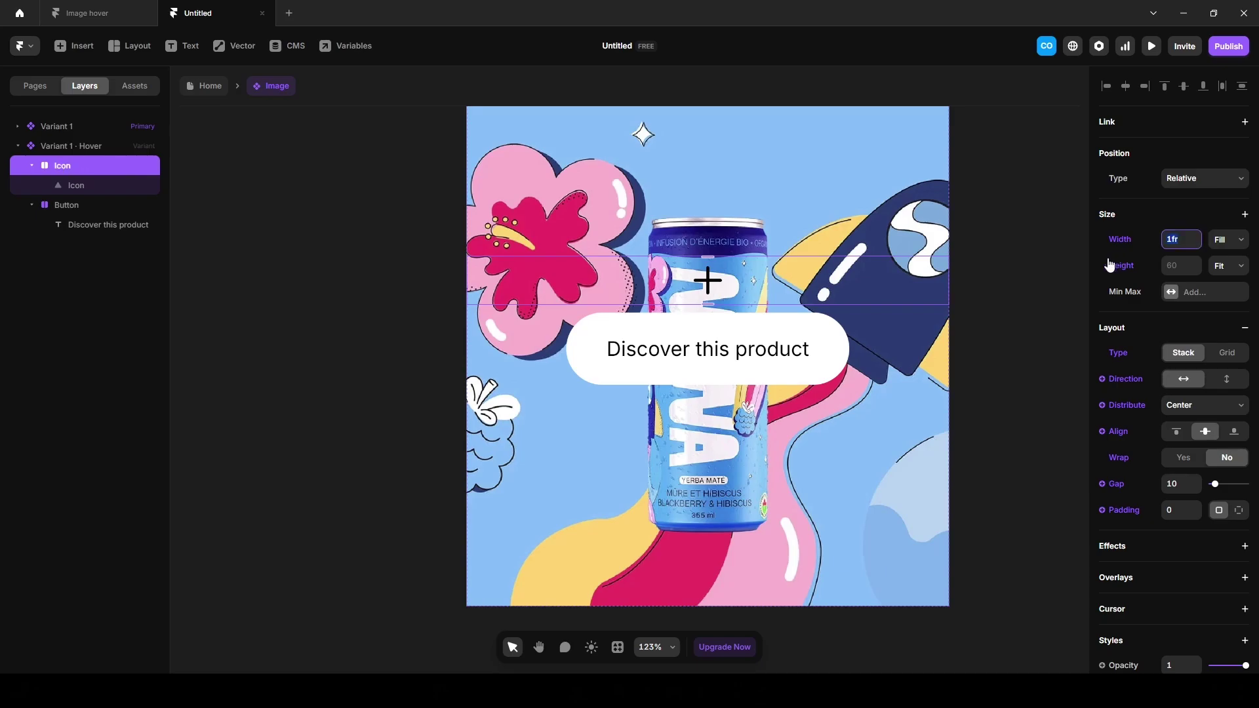
text(100)
key(Return)
key(Tab)
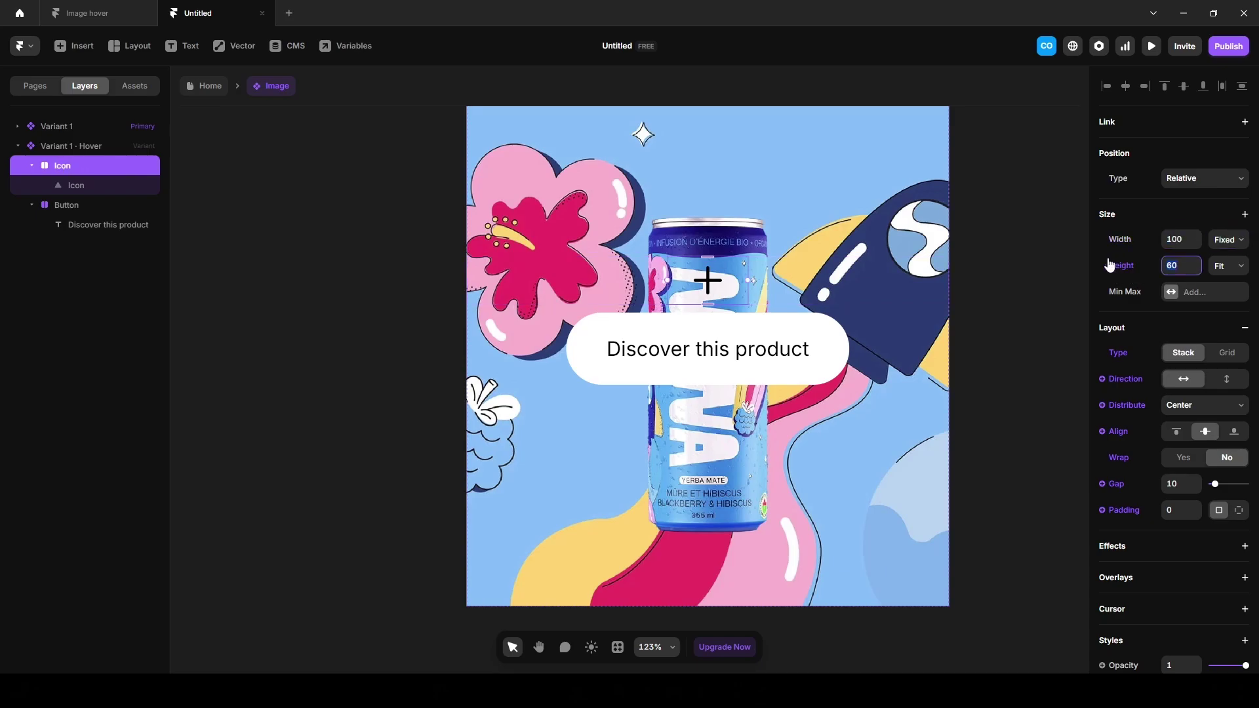
text(100)
key(Return)
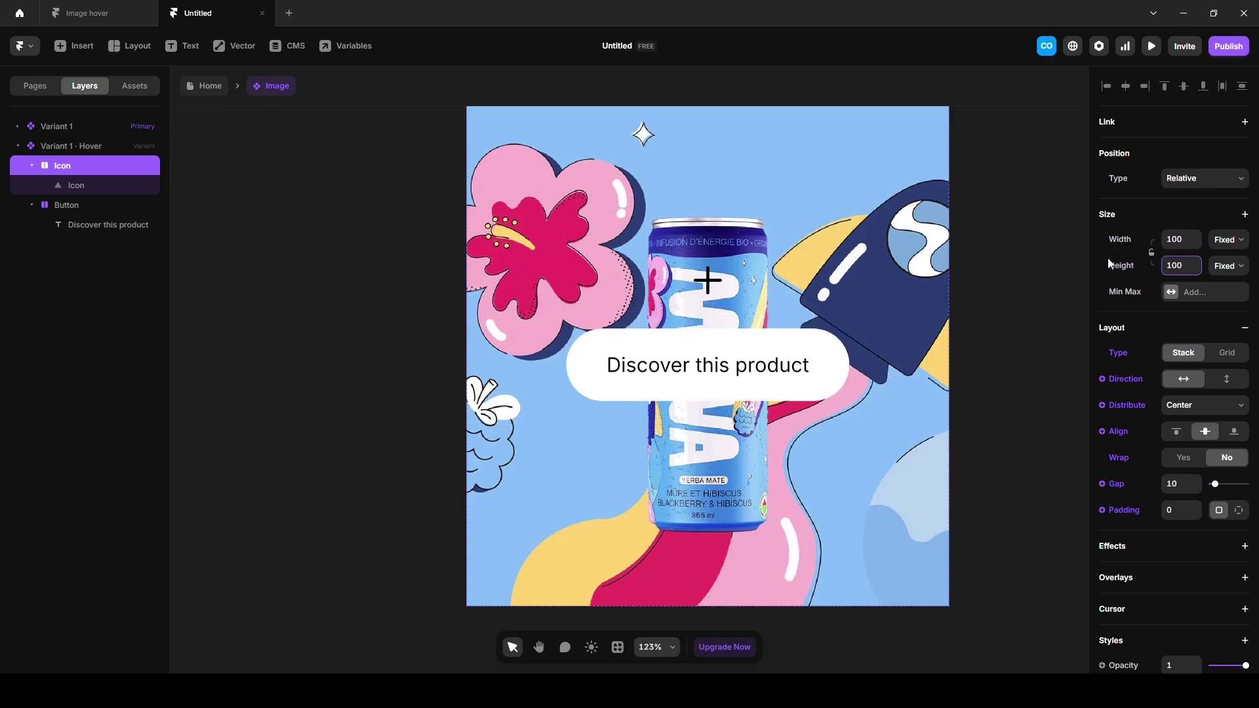
- Give the Icon stack a white fill and a 99 corner radius to make it circular
scroll(1145, 394, down, 3)
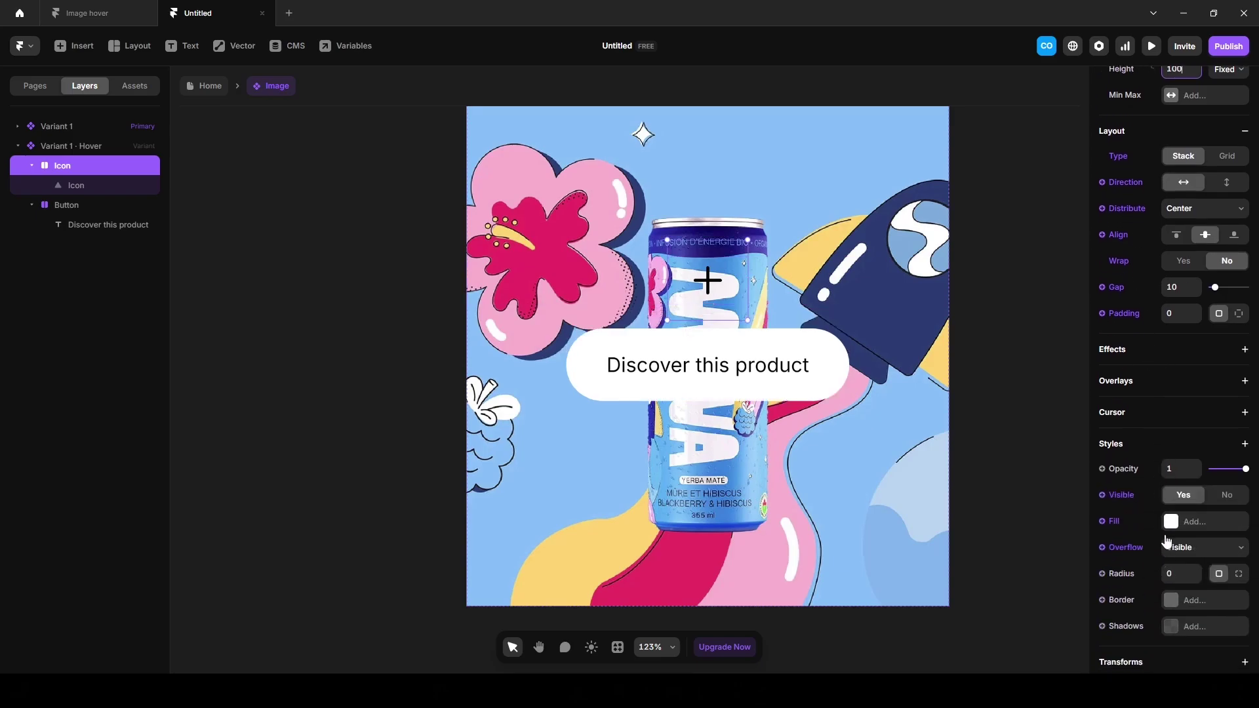
click(1172, 522)
click(1171, 521)
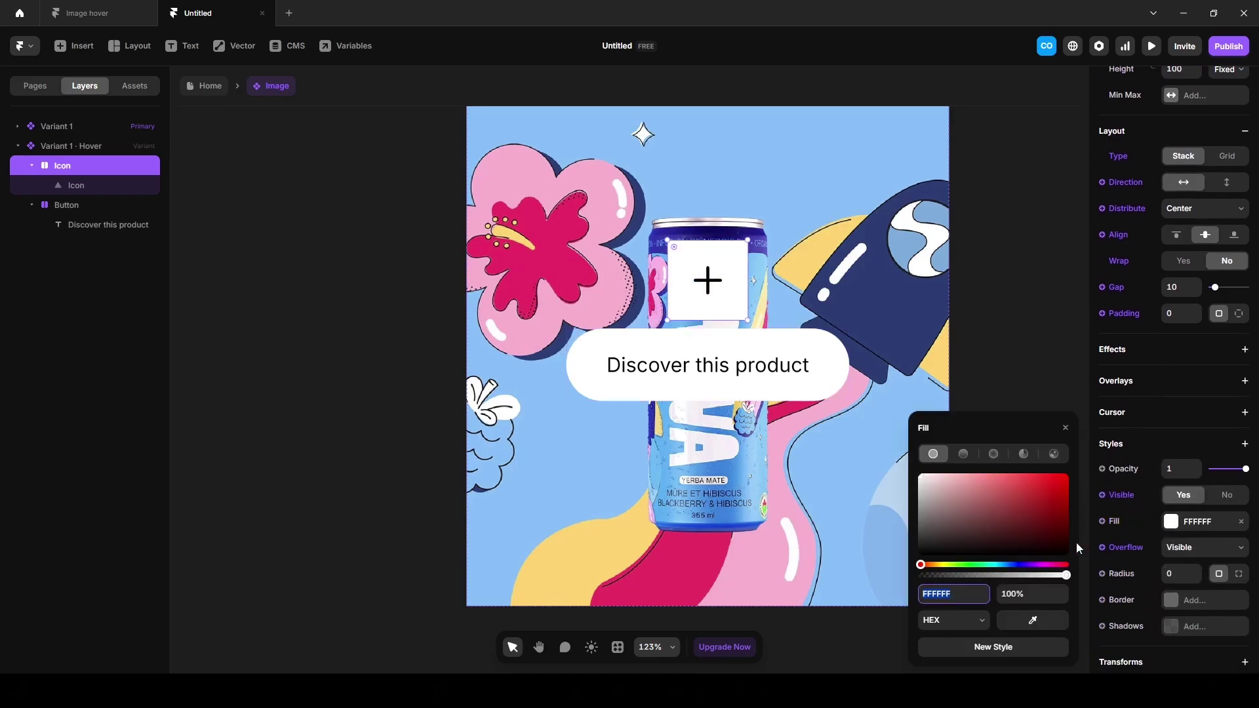
click(1170, 572)
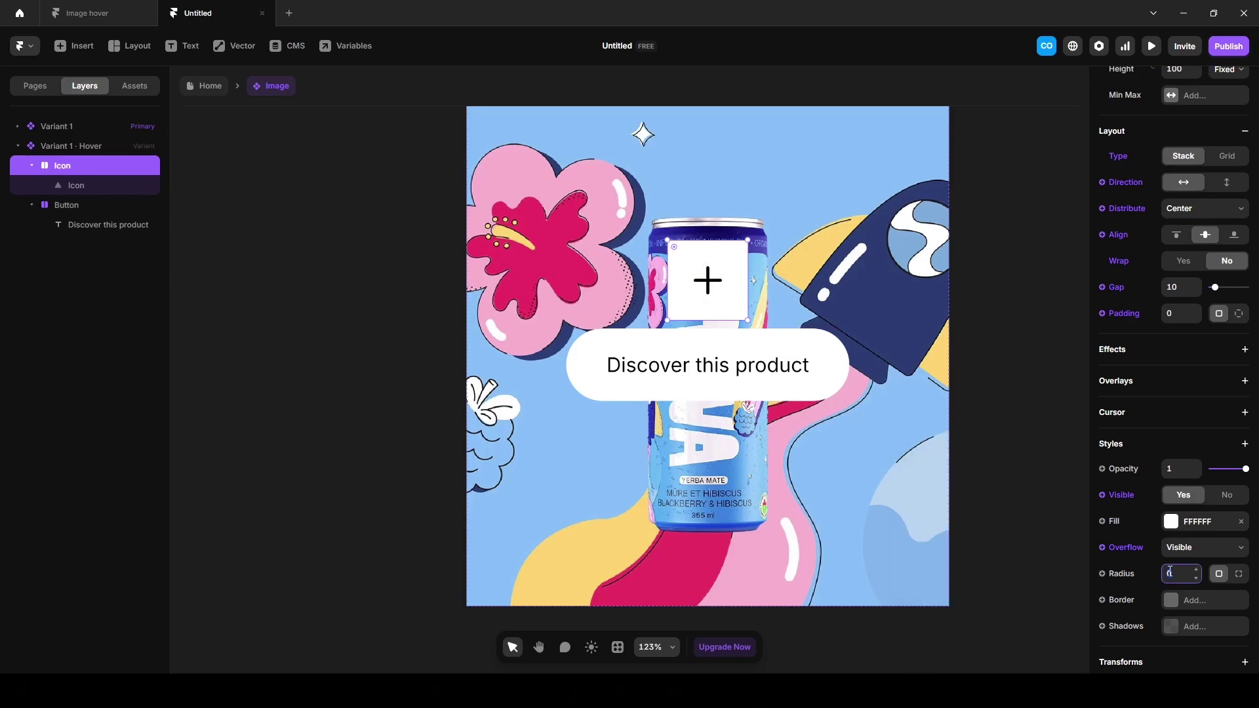
text(999)
click(278, 281)
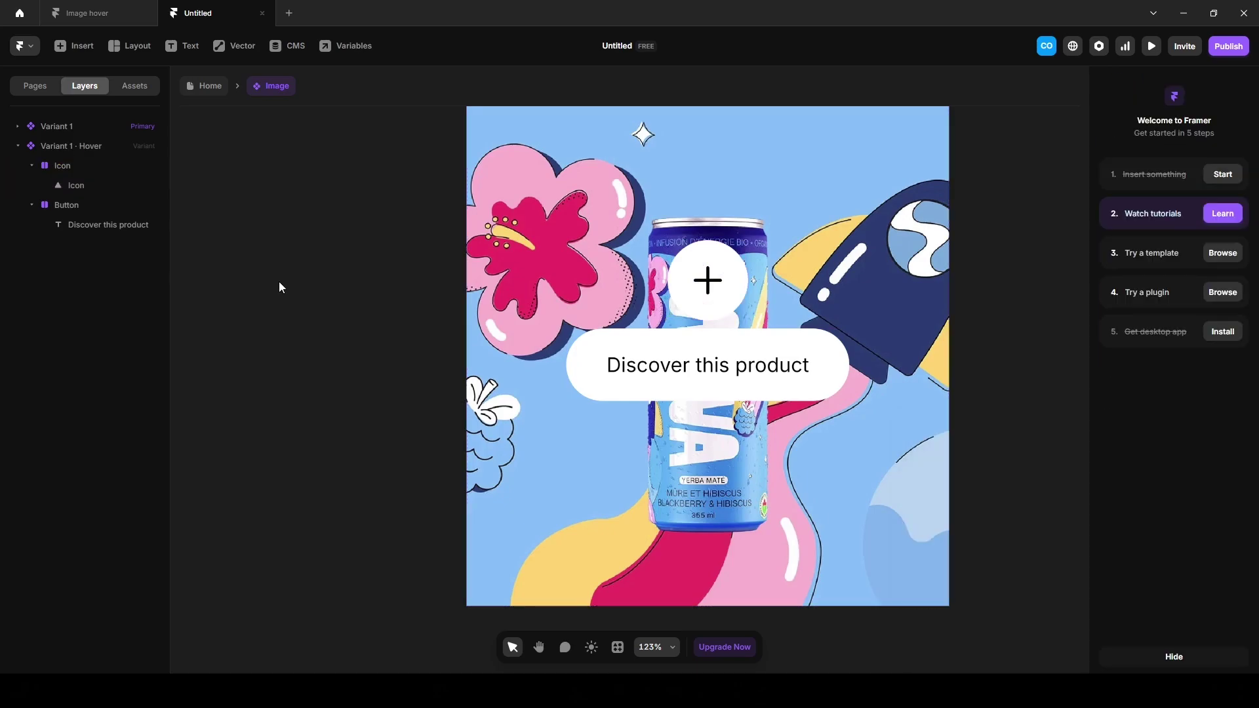
- Wrap the Icon and Button layers in a horizontal stack named Container
click(49, 163)
shift+click(65, 205)
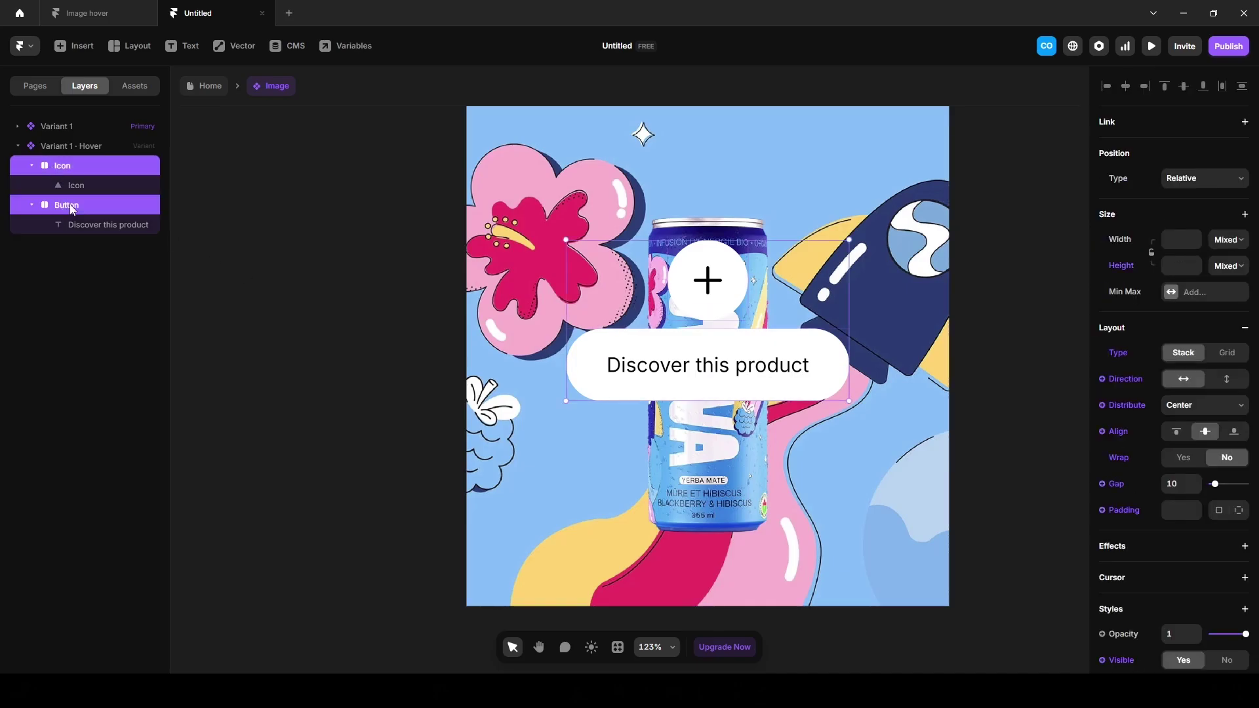
key(ctrl+alt+Return)
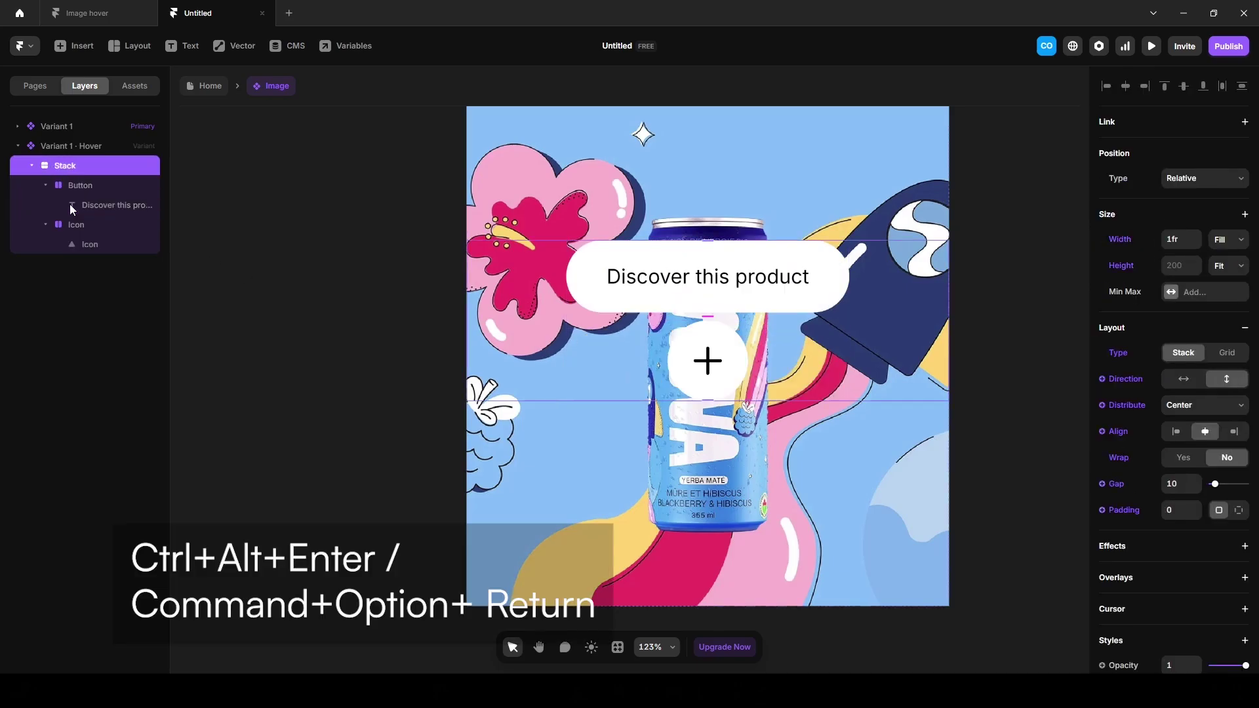
double_click(64, 168)
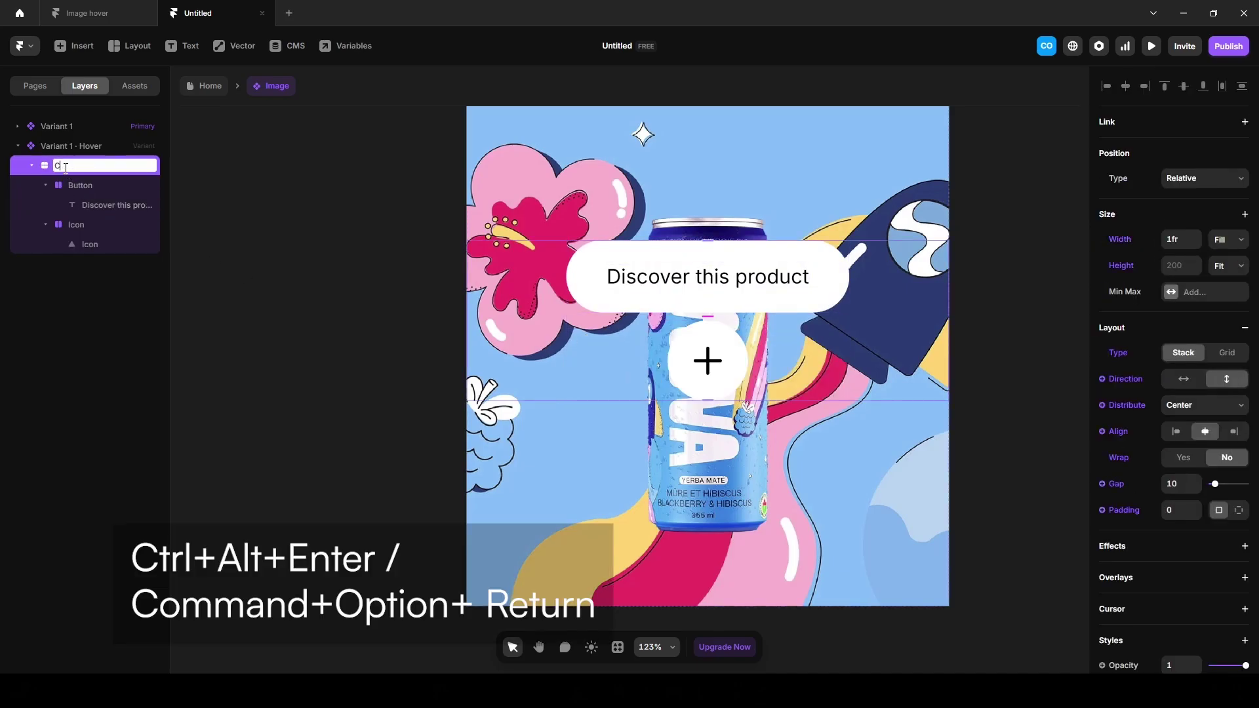
text(Container)
key(Return)
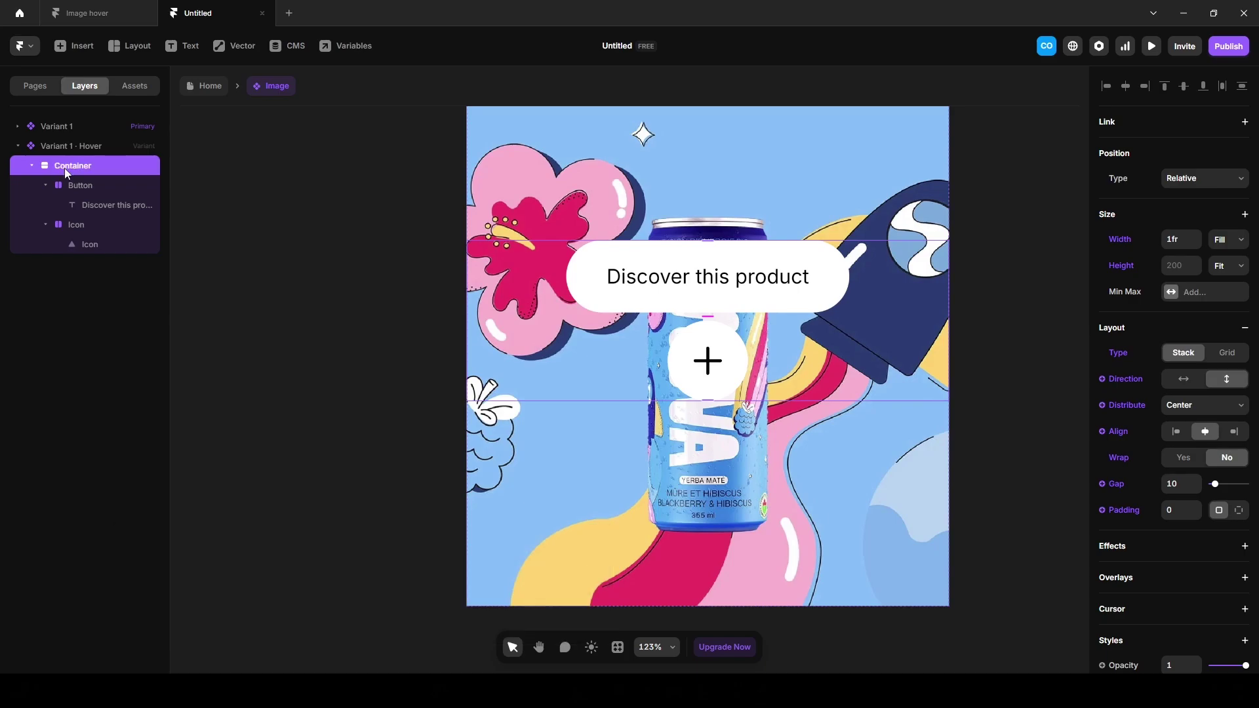
click(1183, 380)
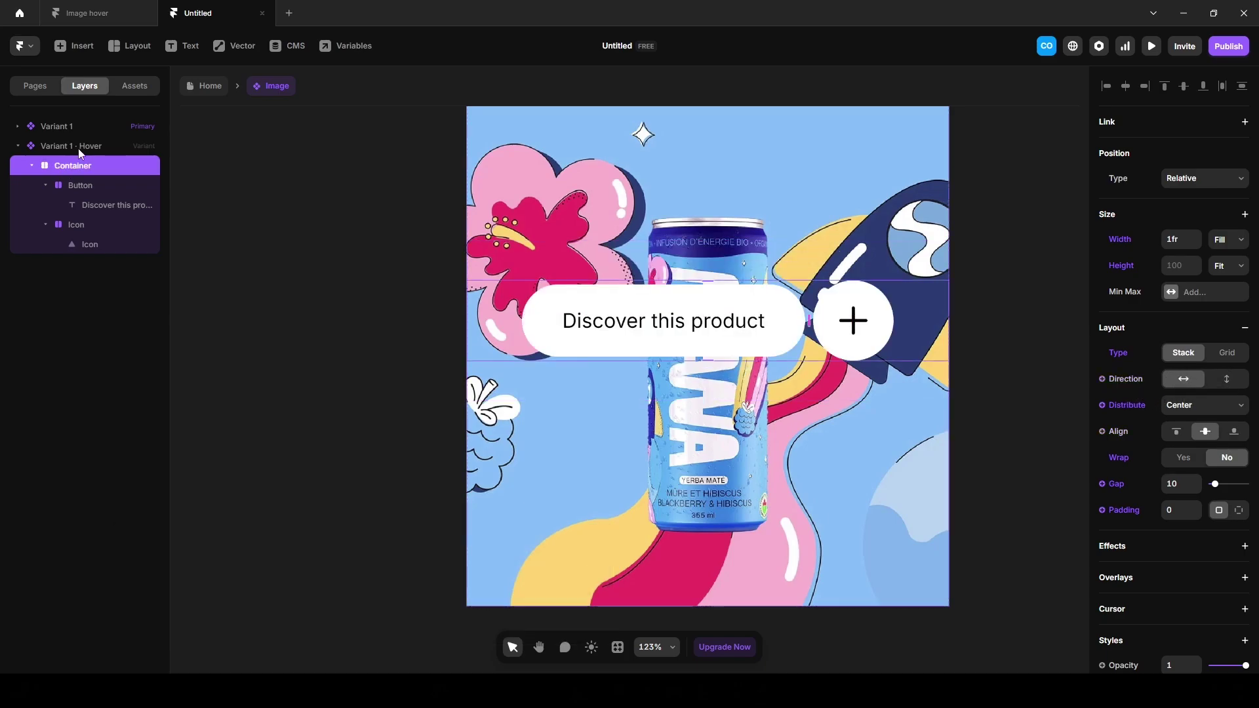
- Set the Hover variant's layout to horizontal, aligned to the bottom
click(69, 147)
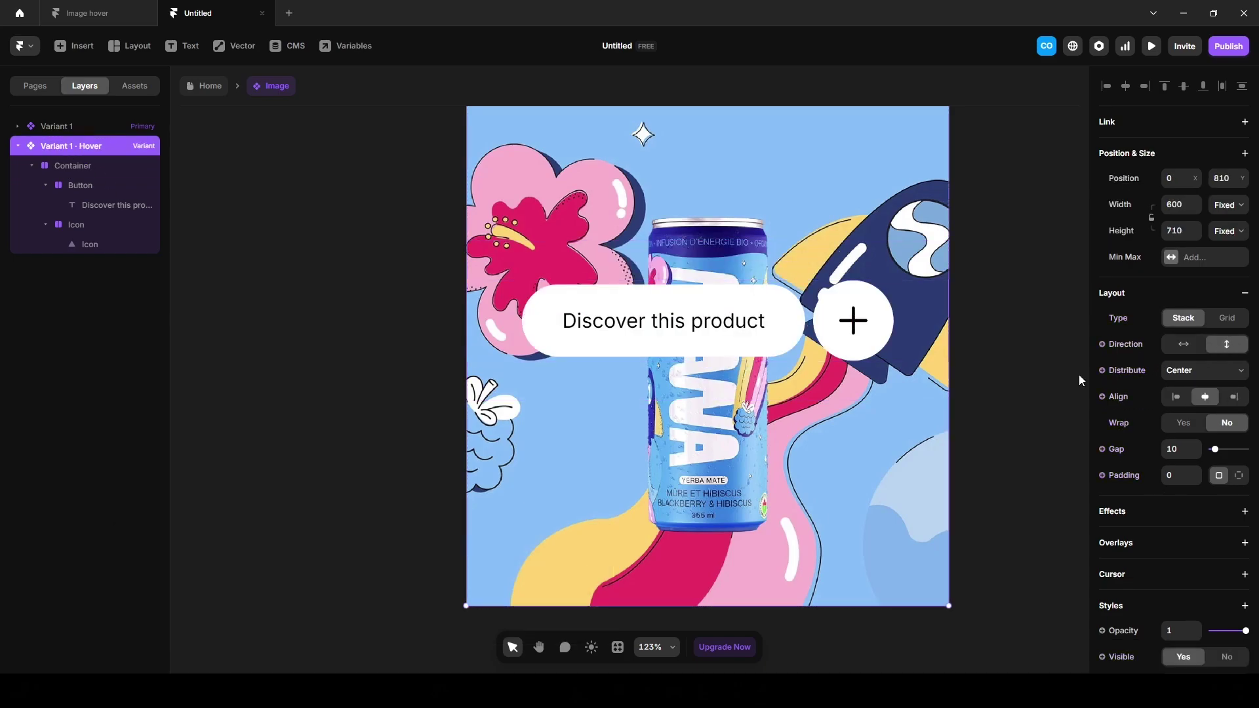
click(1181, 353)
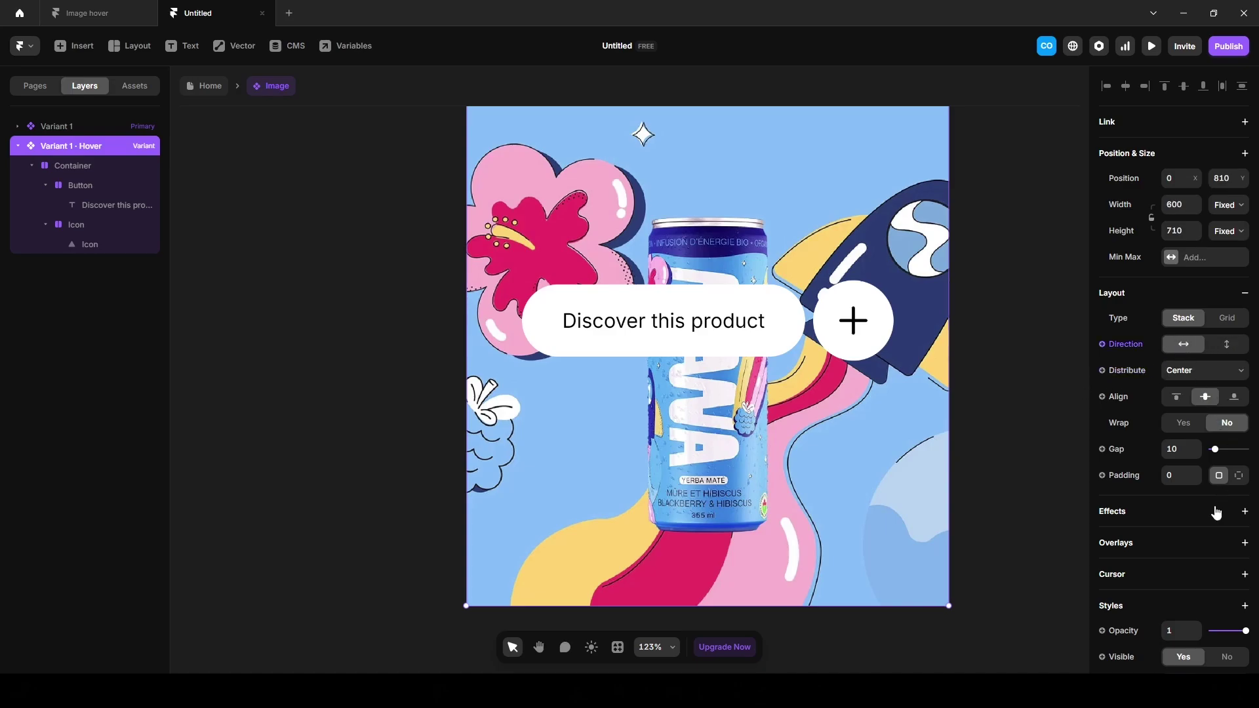
click(1234, 397)
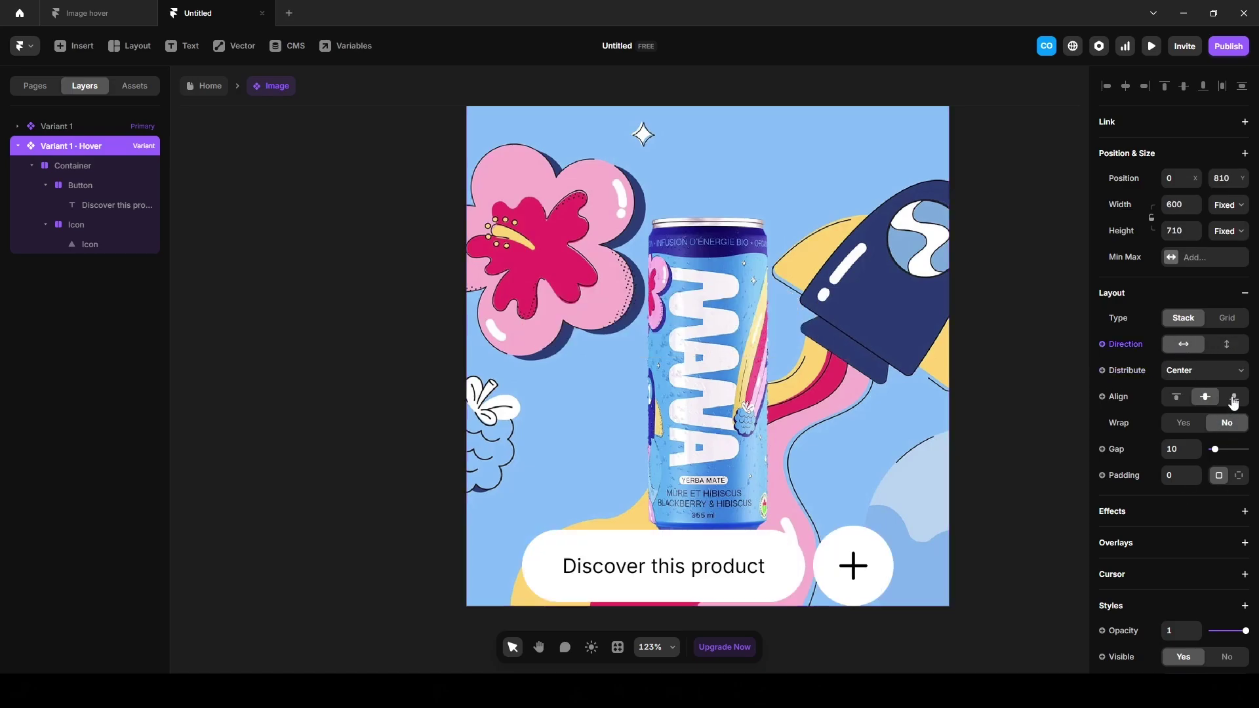
- Give the Container Space Between distribution and padding 20
click(78, 168)
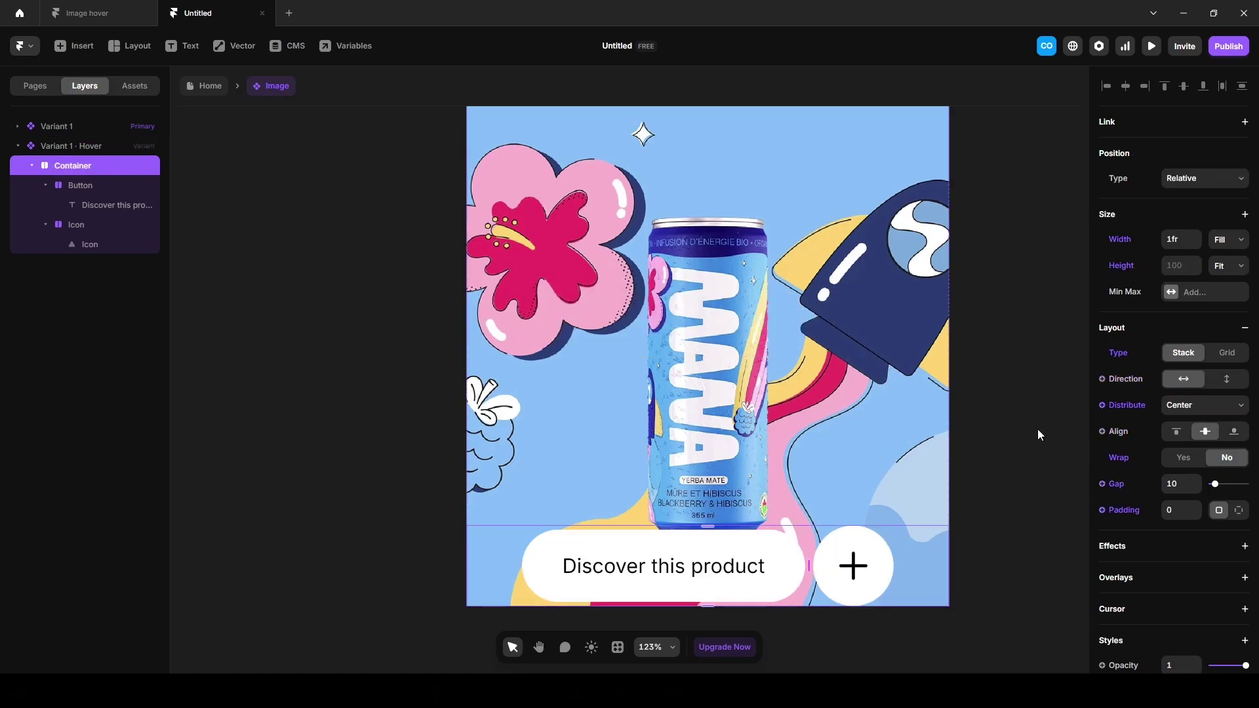
click(1195, 406)
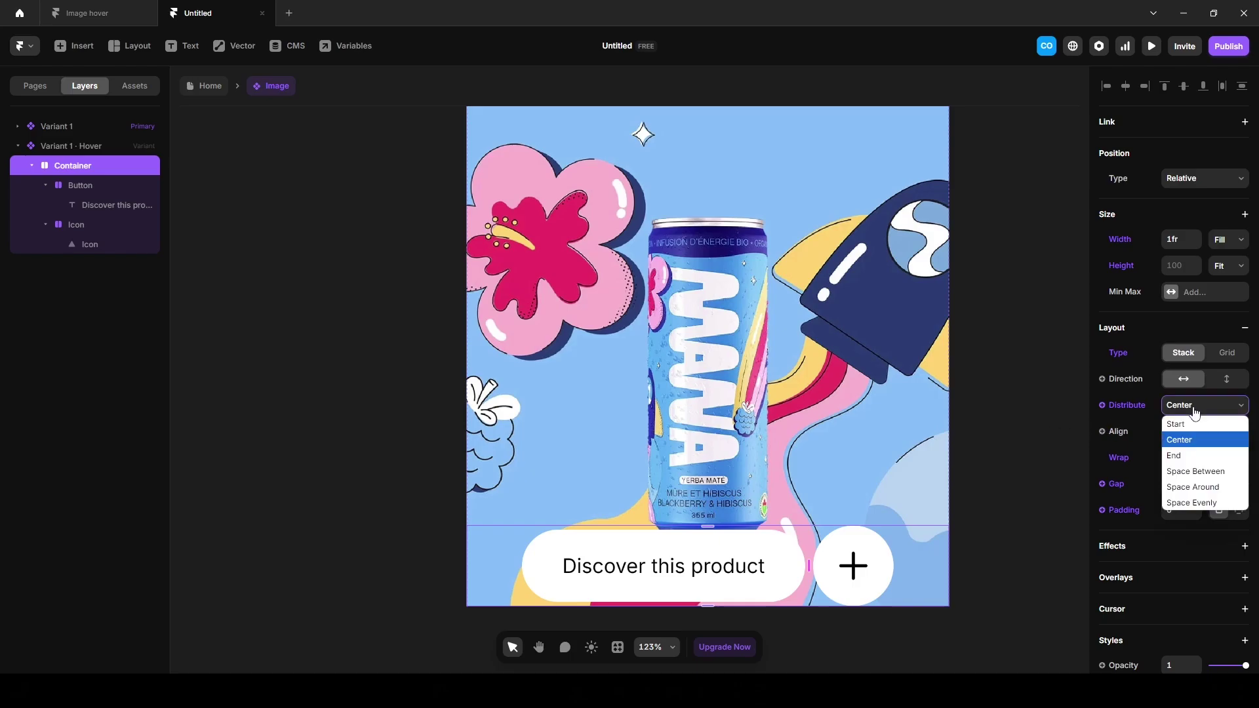
click(1206, 478)
click(1177, 486)
text(20)
key(Return)
click(367, 537)
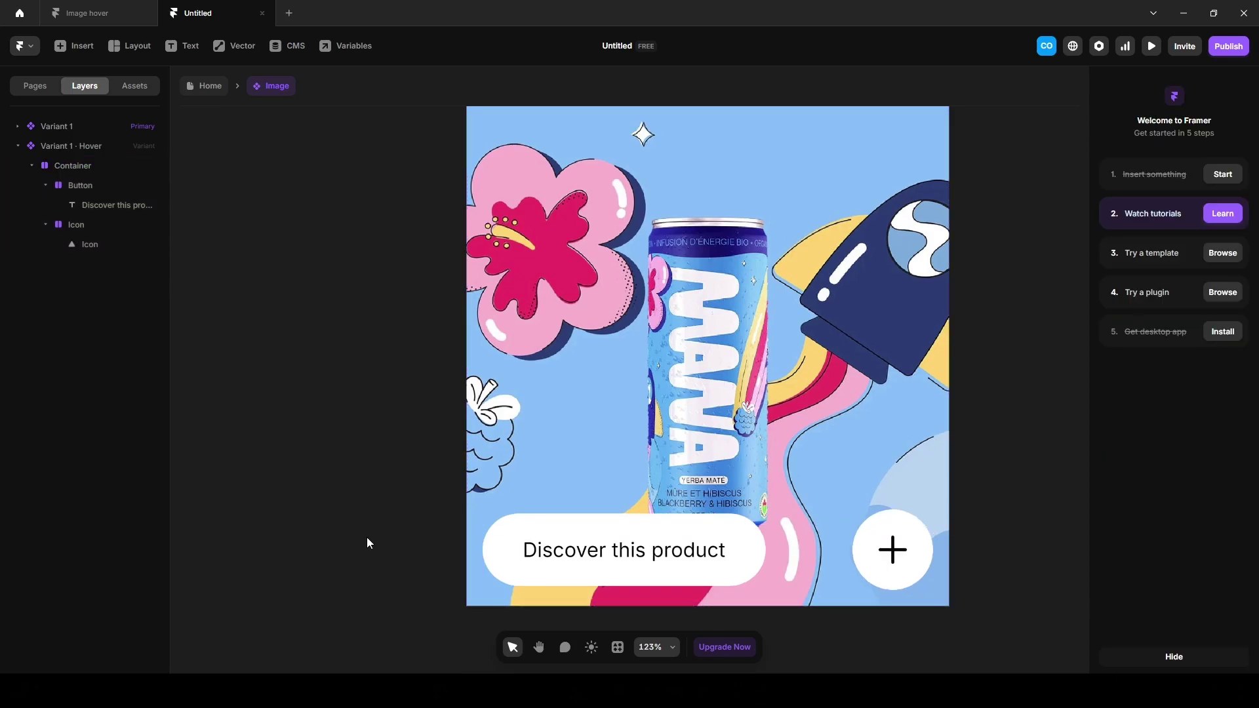
- Add an Appear effect with the Fade In preset to the Container and review its enter settings
click(474, 543)
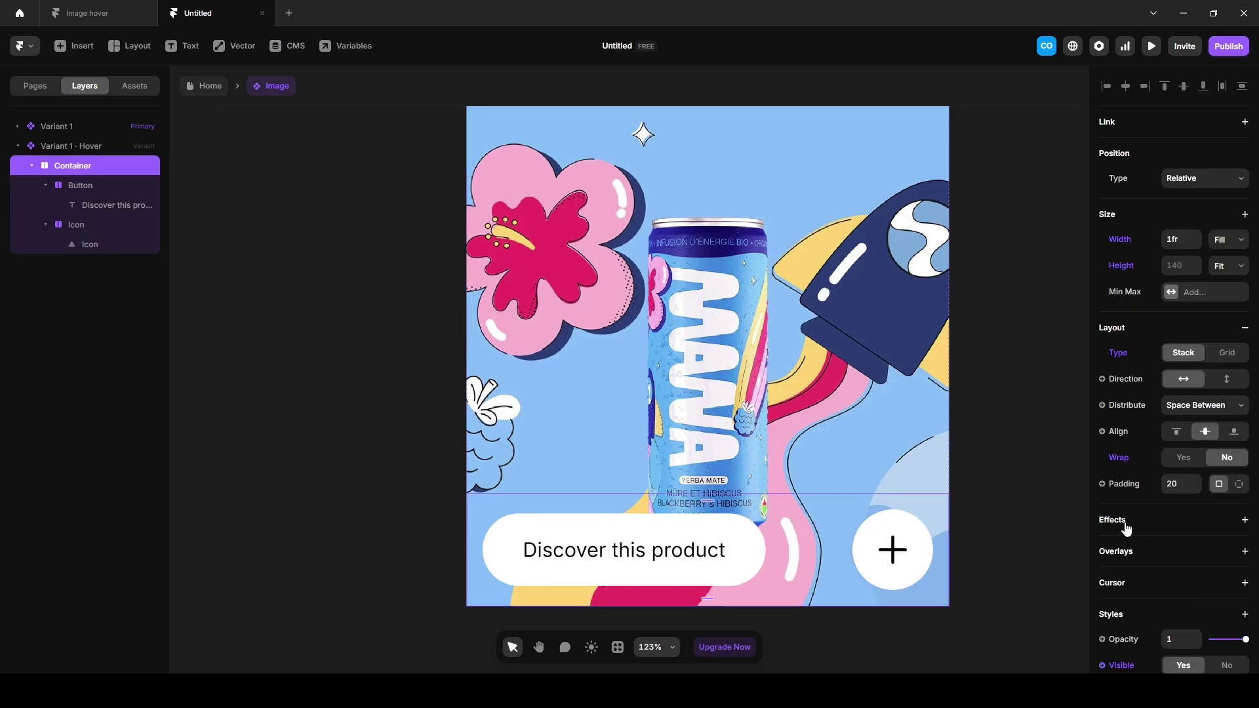
click(1126, 522)
click(1162, 344)
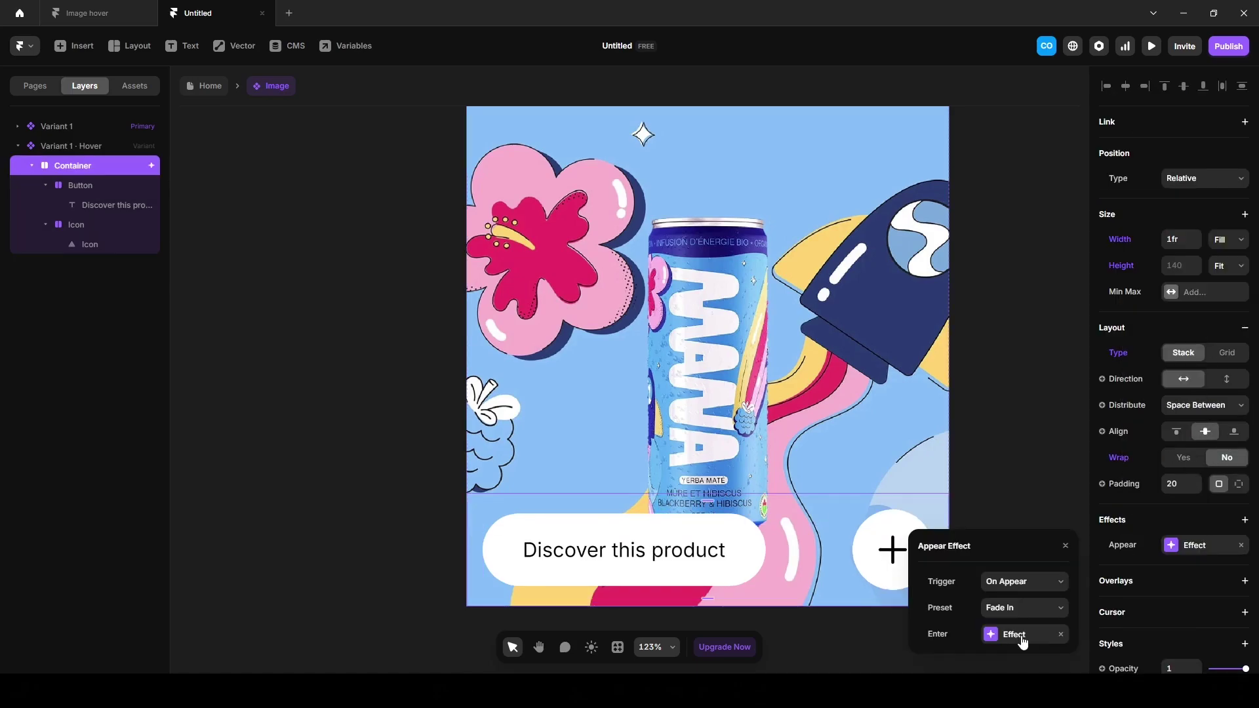
click(1022, 639)
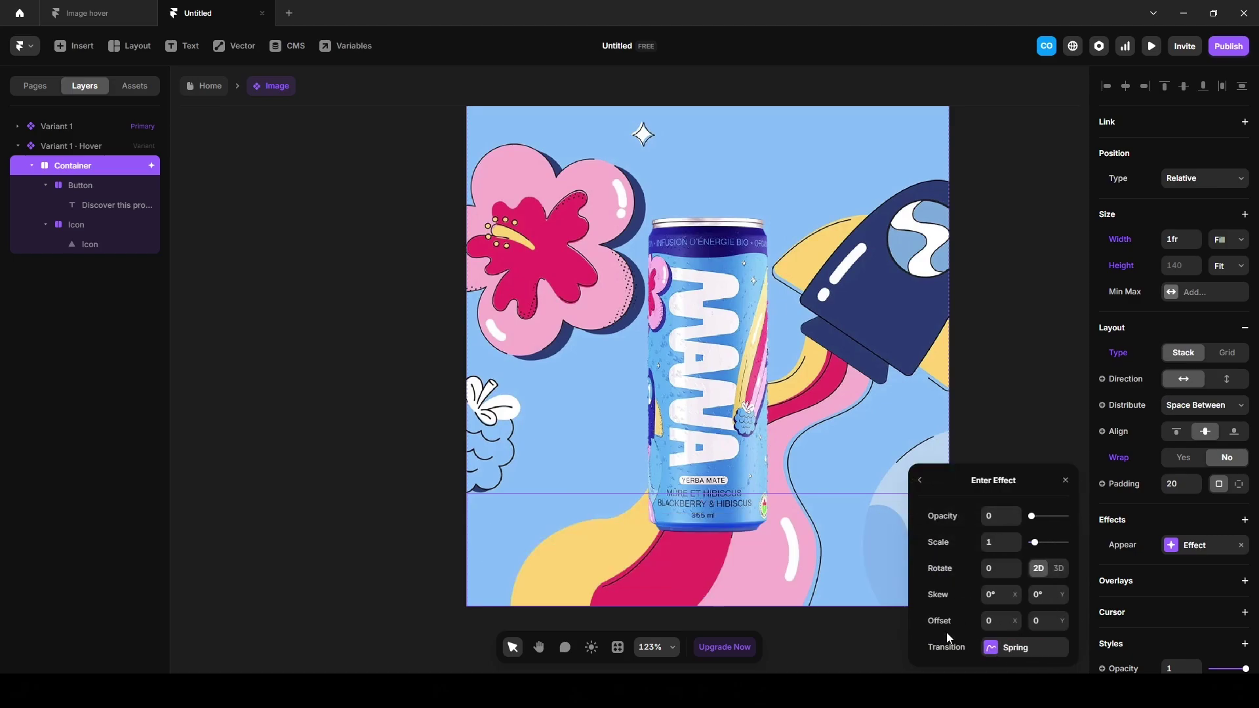
click(1048, 620)
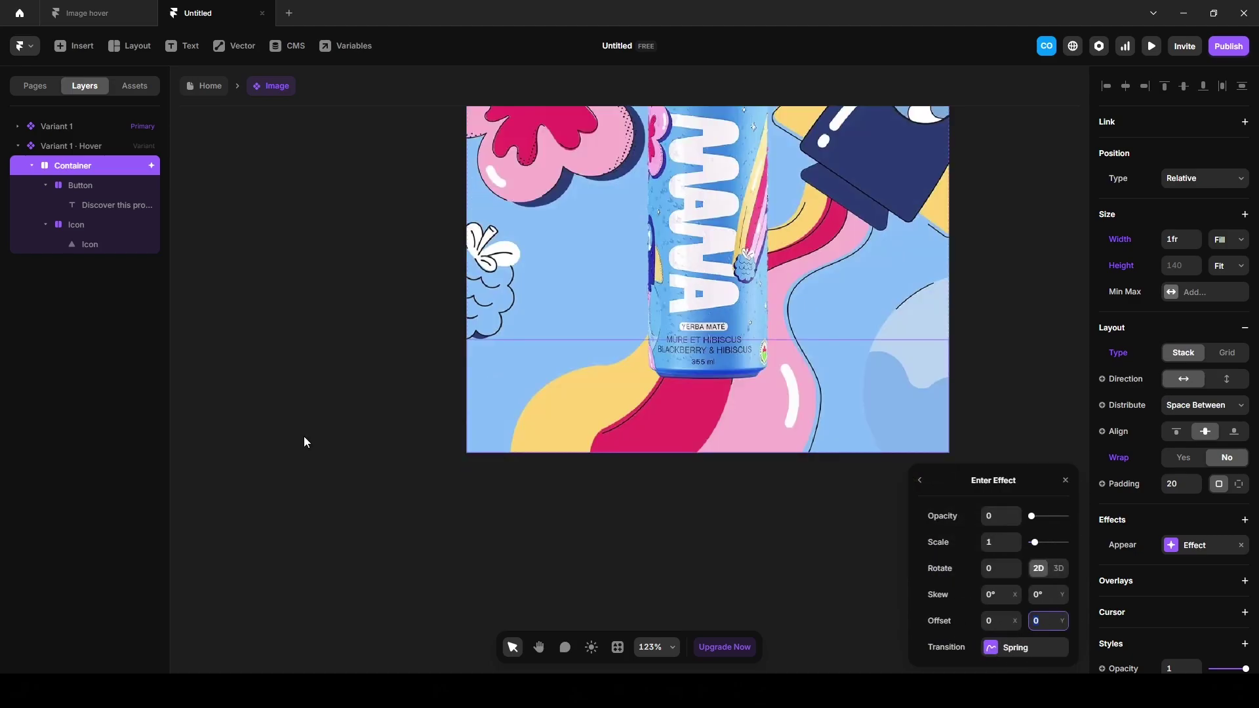
click(304, 442)
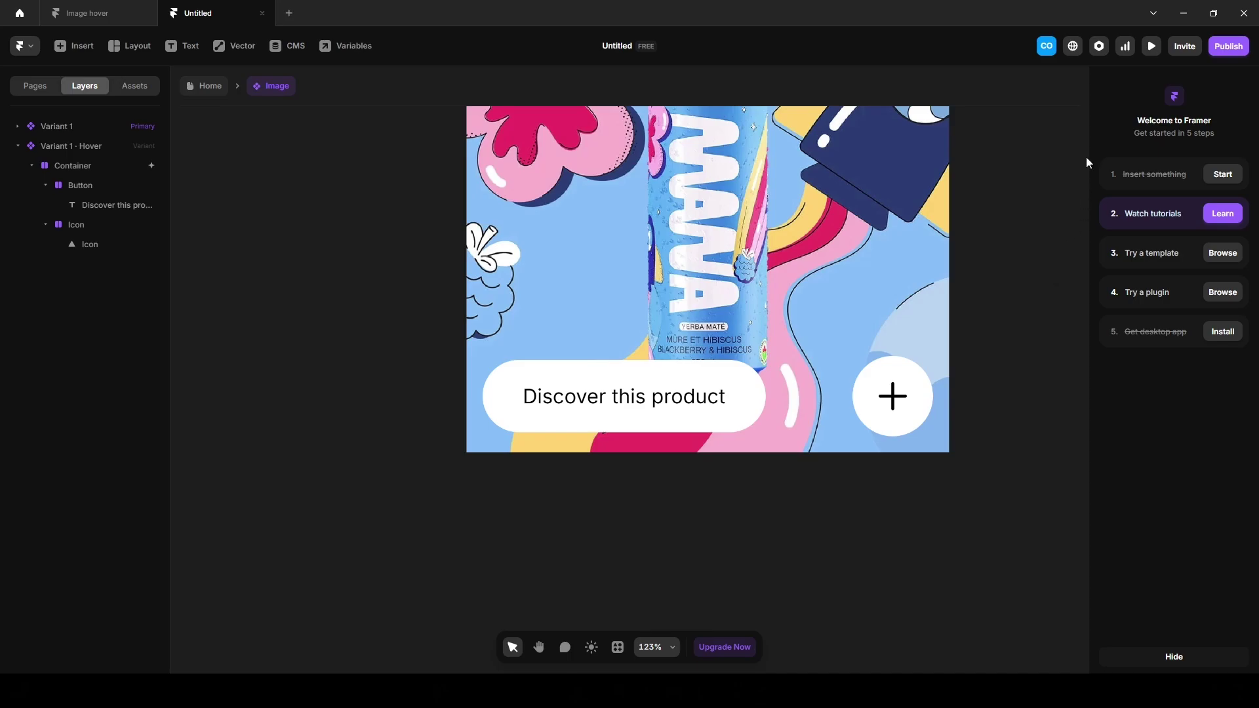
click(1151, 46)
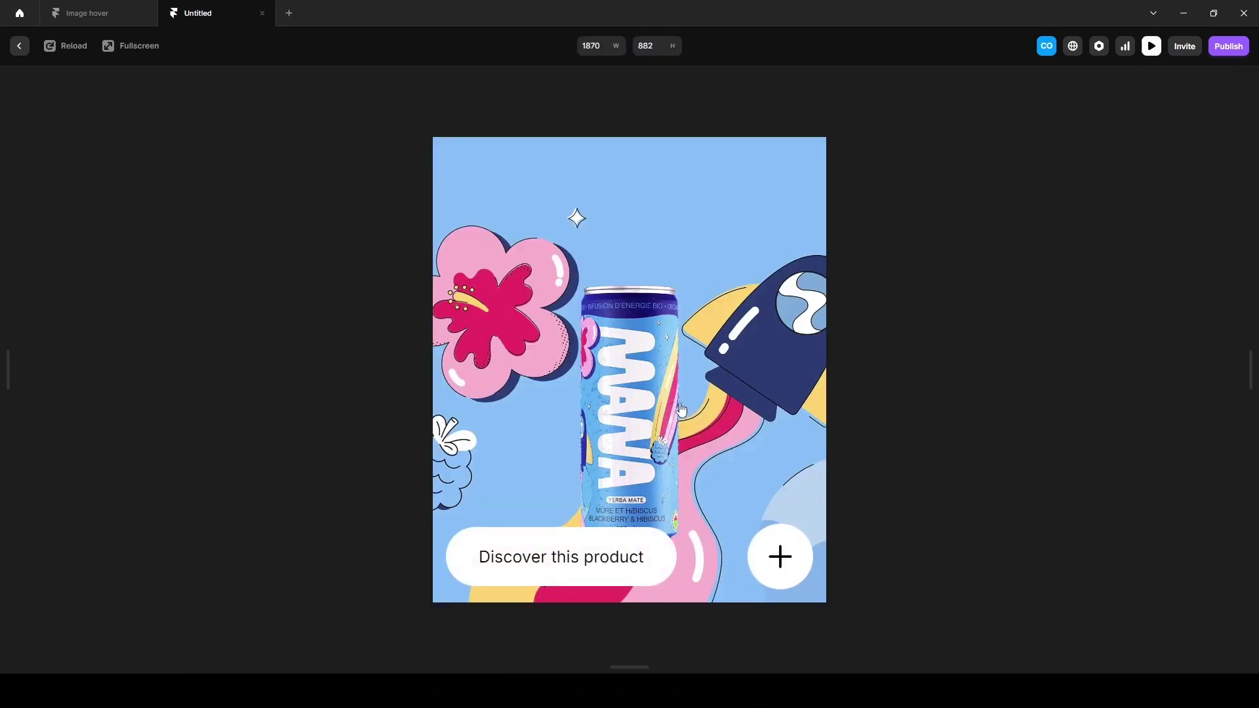
mouse_move(705, 428)
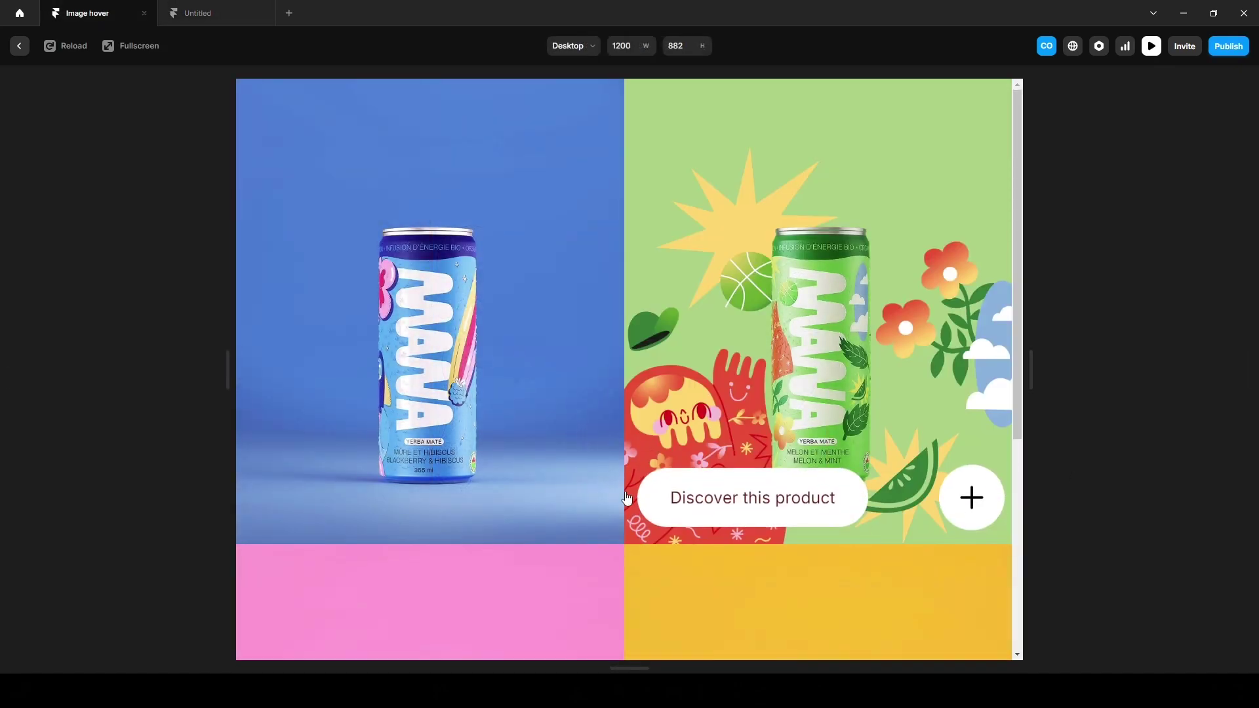
scroll(820, 393, down, 5)
mouse_move(464, 484)
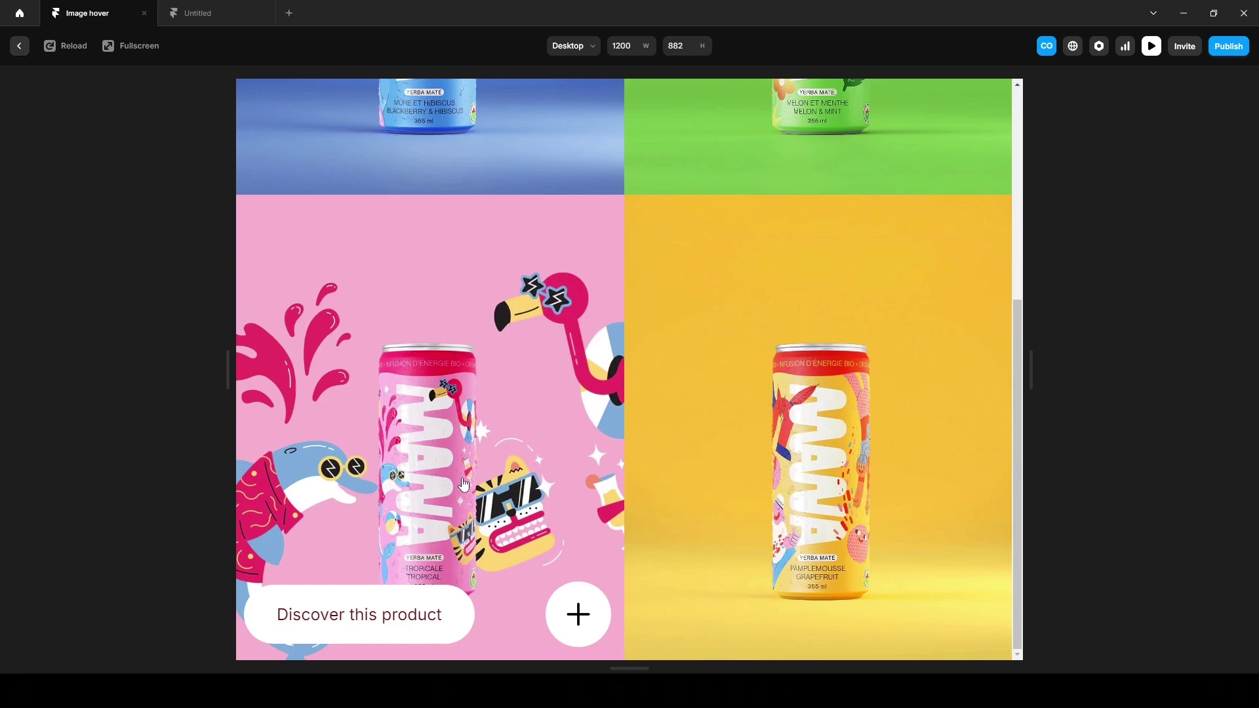
scroll(646, 469, up, 5)
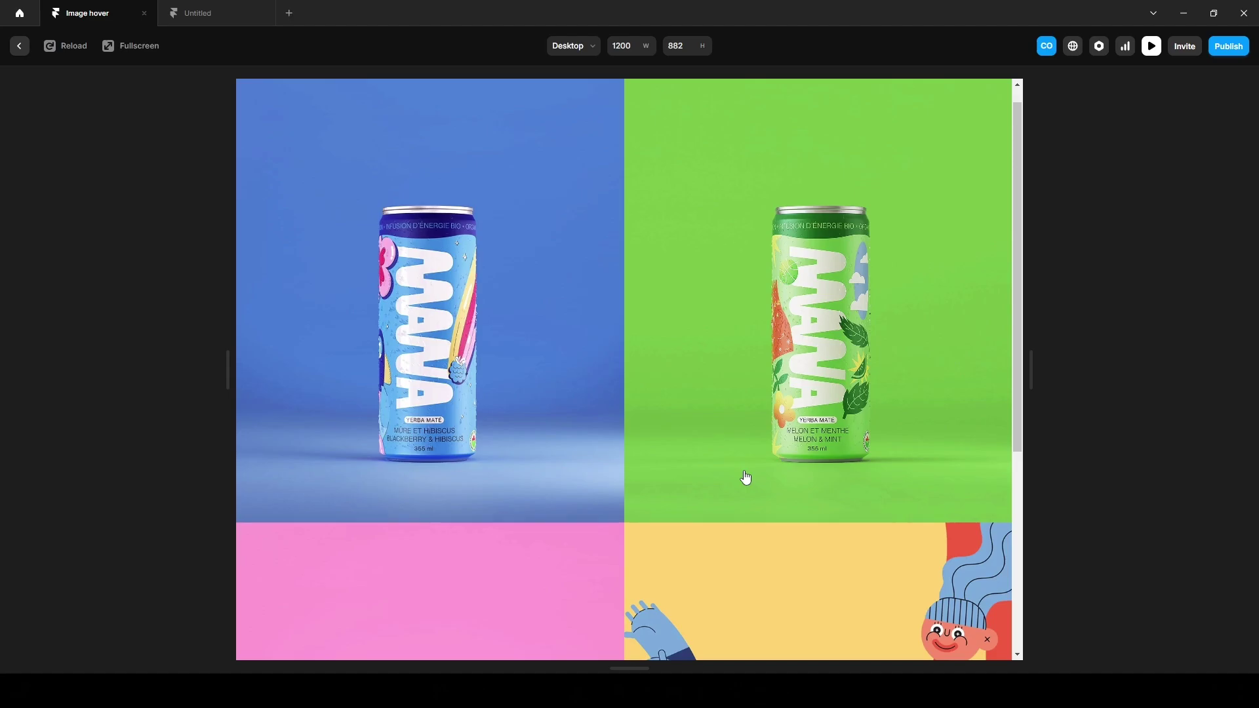
click(201, 17)
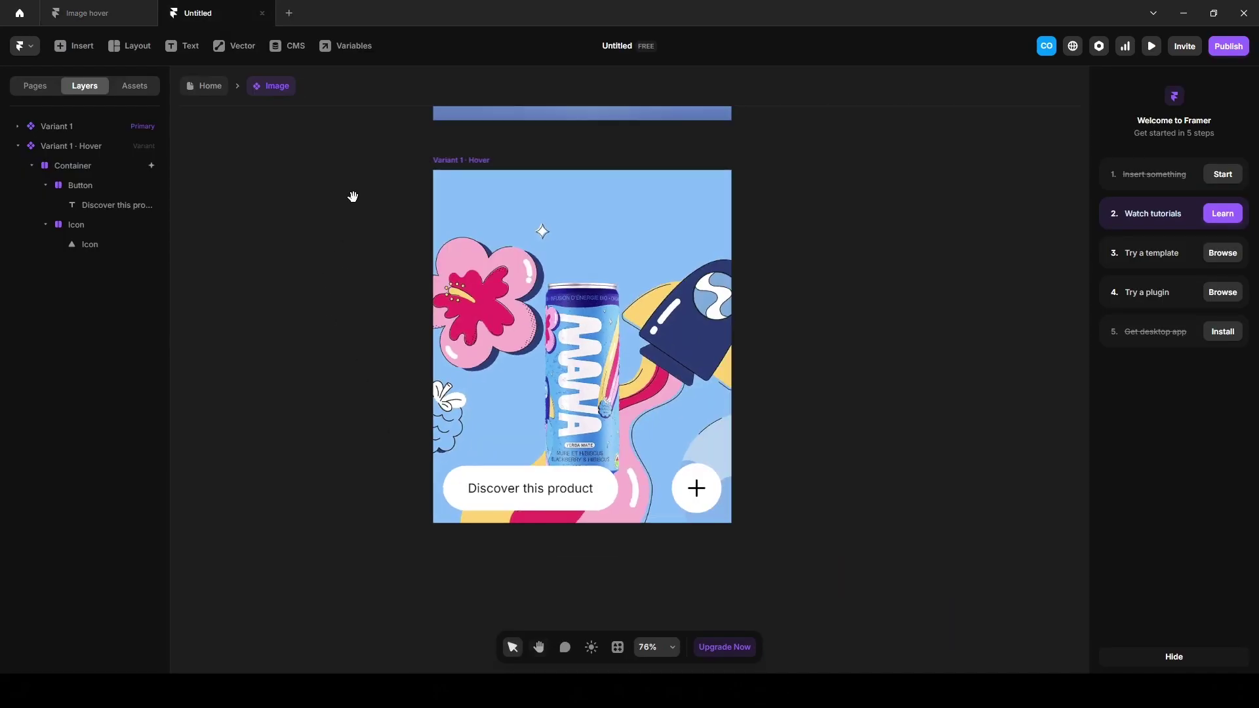
- Turn the primary variant's fill image into an Image variable
drag(352, 195, 406, 463)
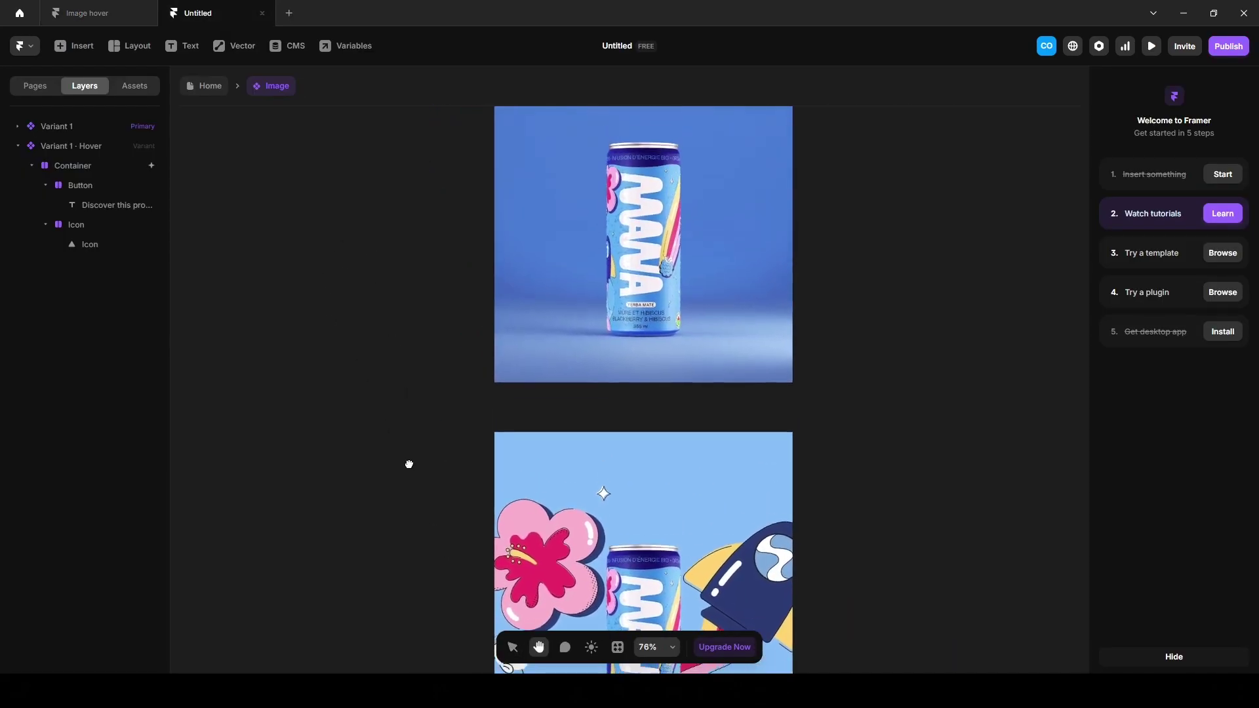
click(61, 127)
scroll(1150, 548, down, 3)
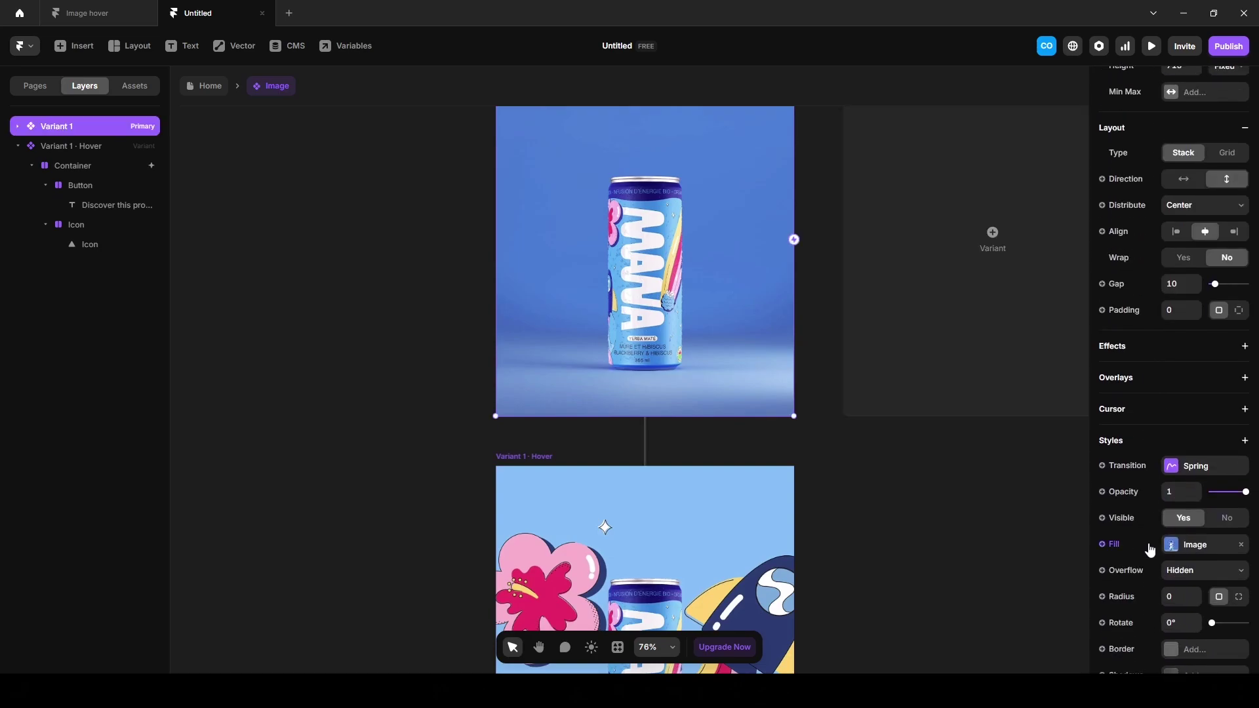
click(1104, 546)
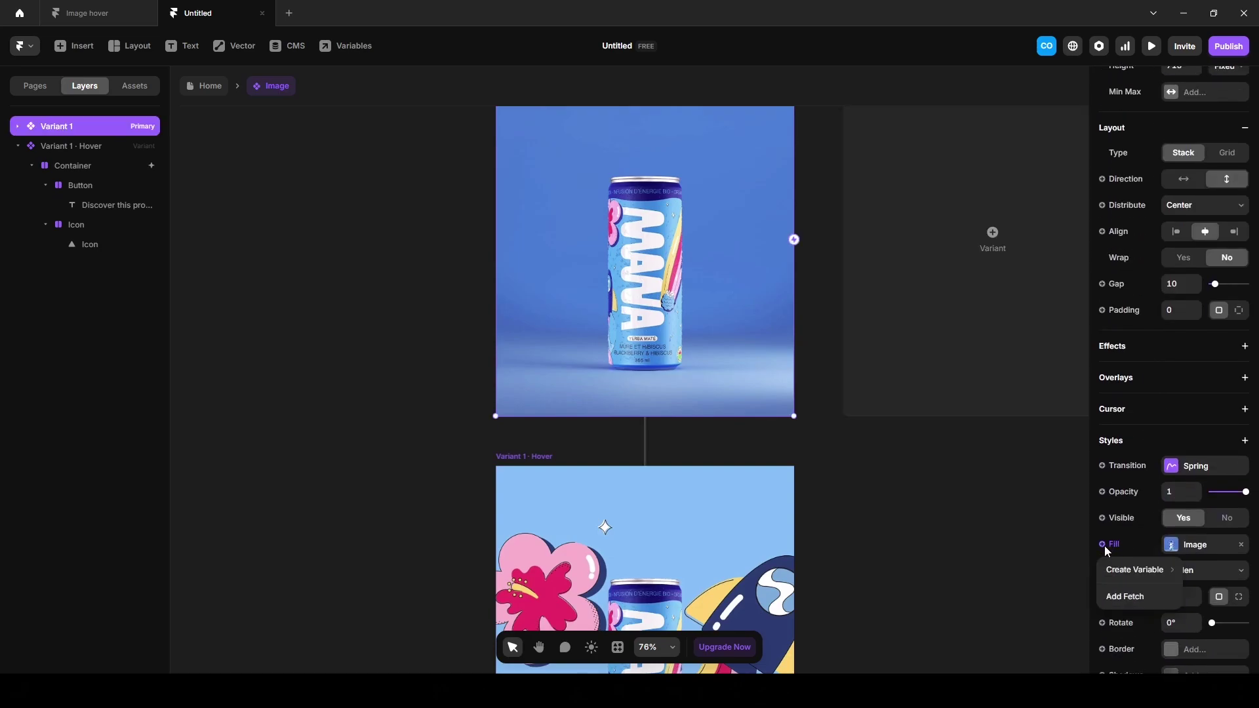
mouse_move(1132, 572)
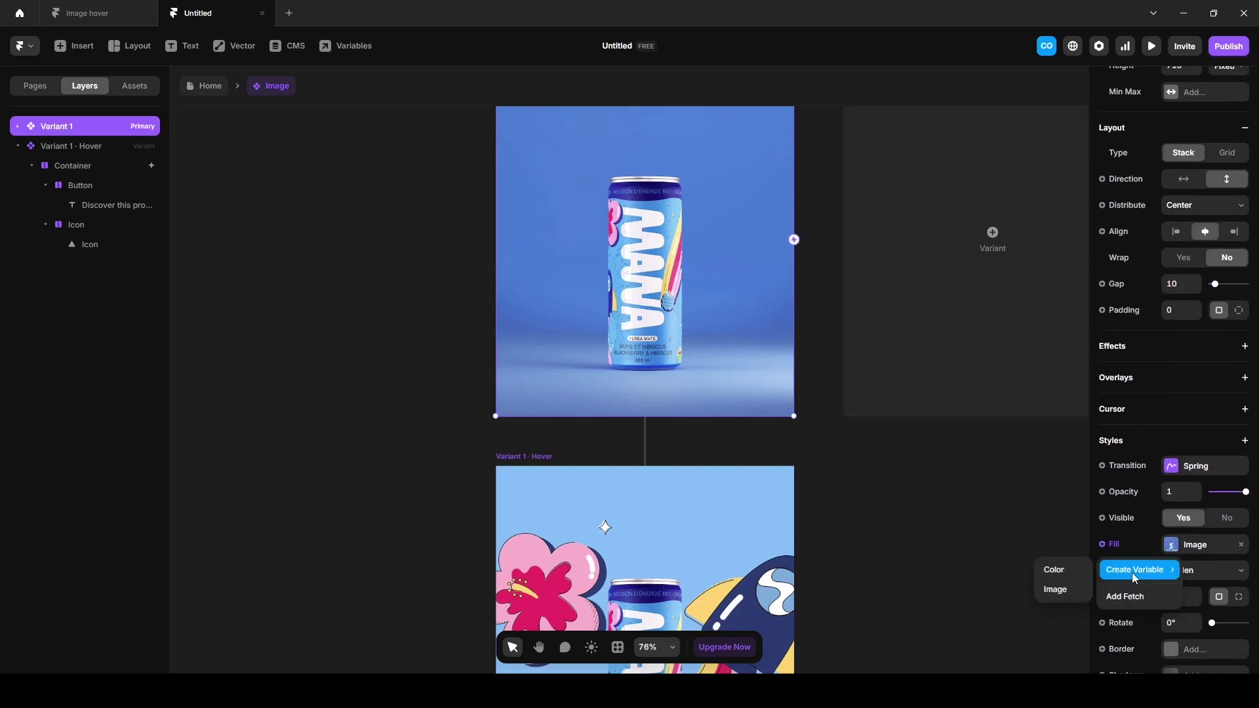
click(1060, 590)
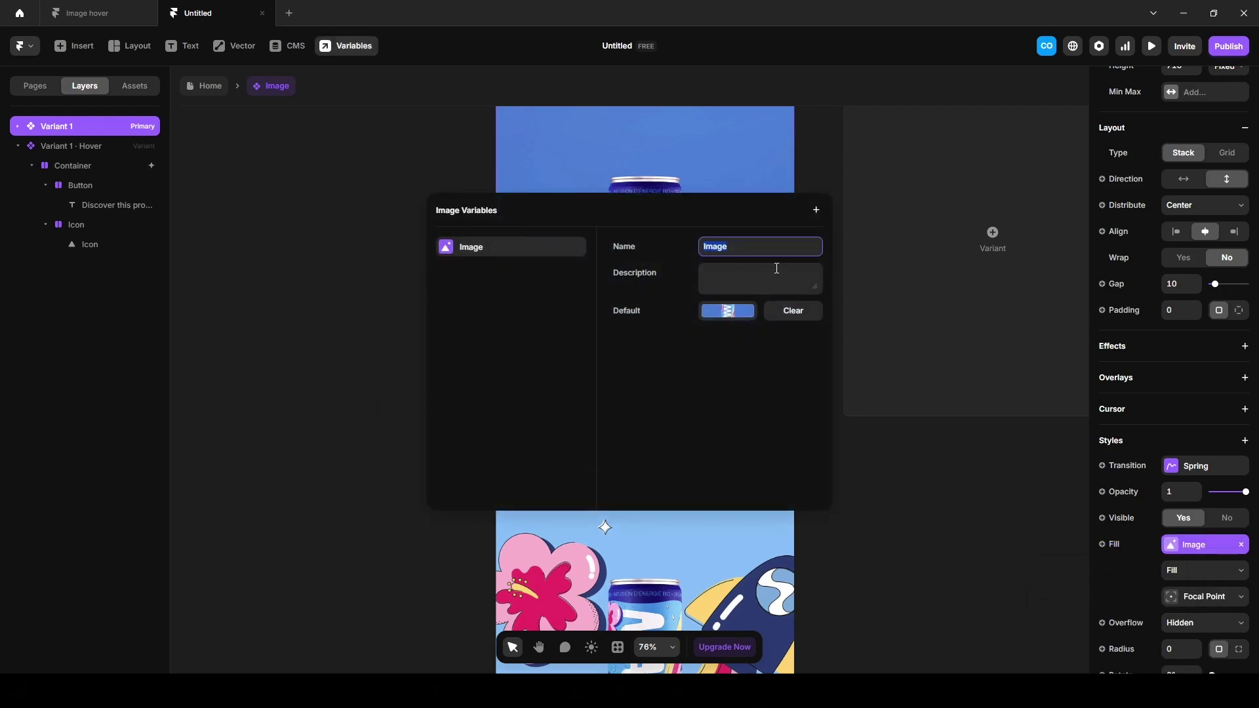
click(139, 471)
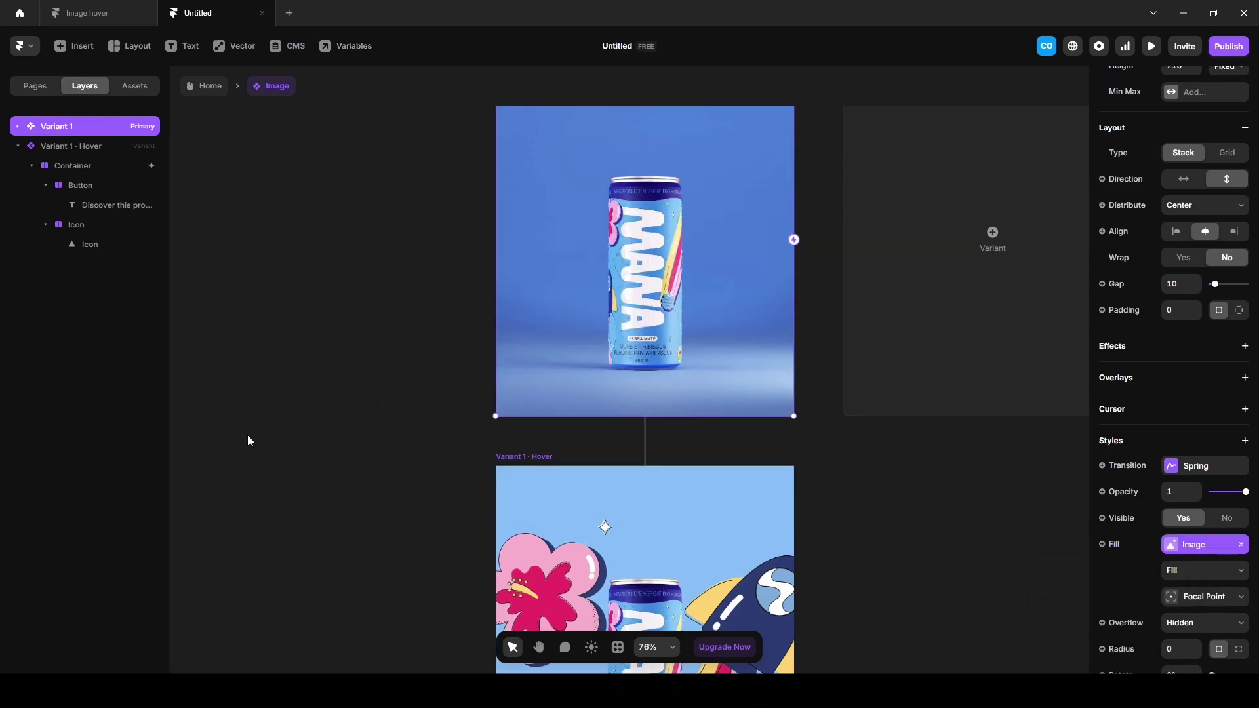
- Turn the Hover variant's fill image into a variable named 'Hover image'
click(64, 147)
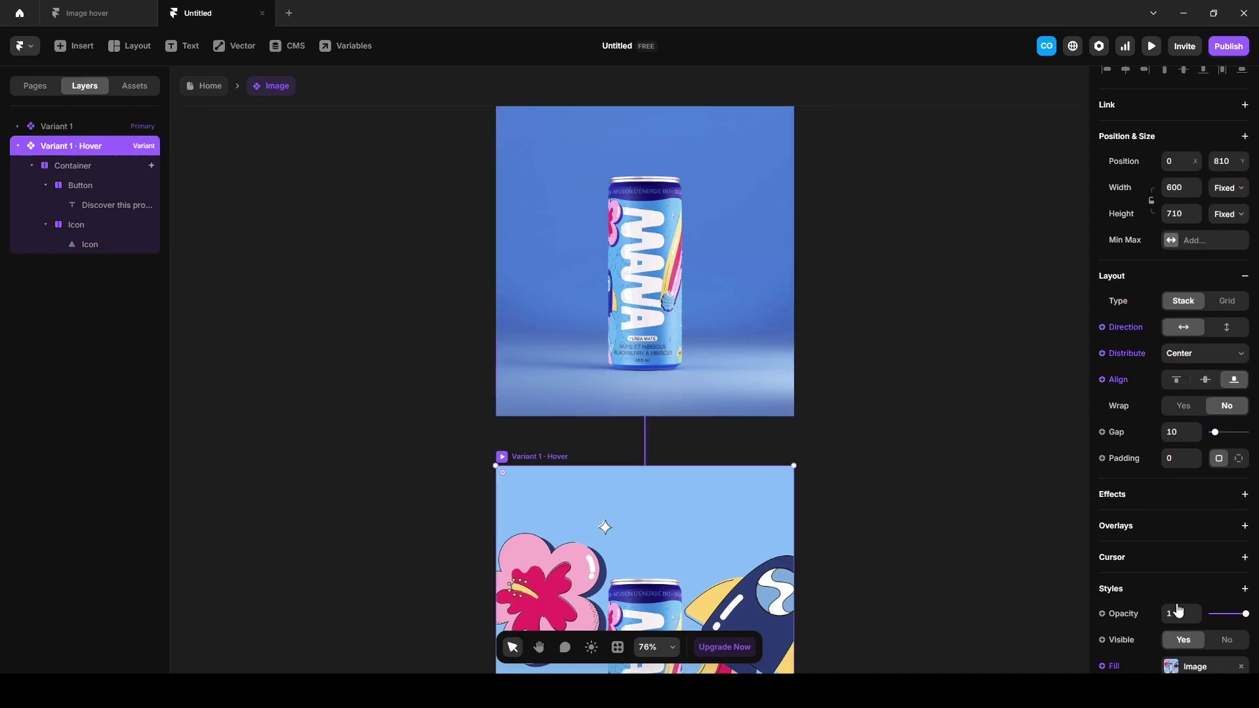
scroll(1179, 610, down, 5)
click(1102, 355)
mouse_move(1132, 381)
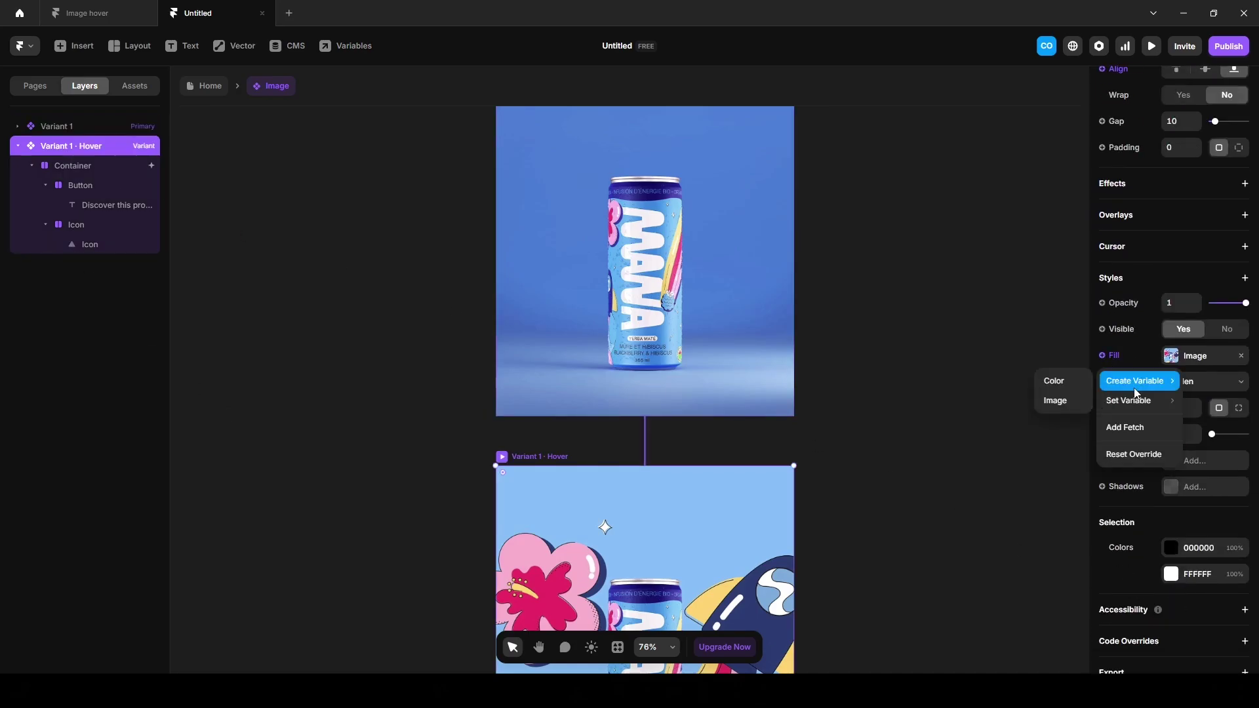
click(1058, 402)
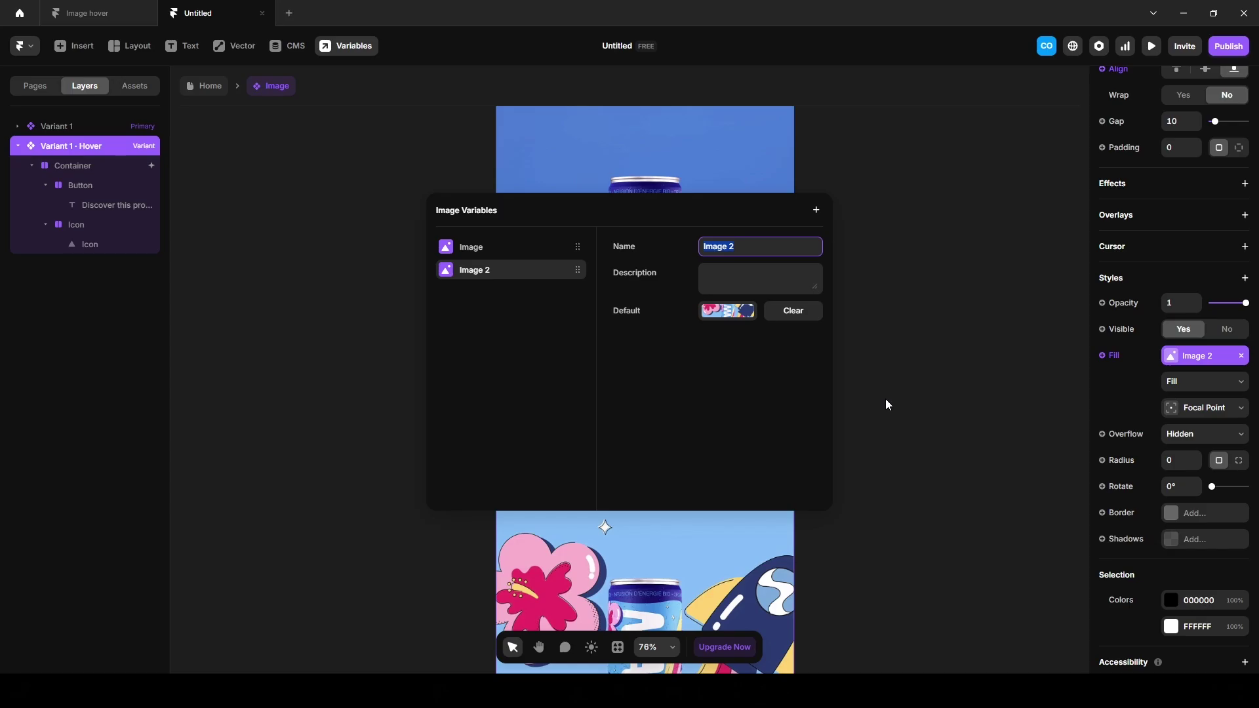
text(Hover image)
key(Return)
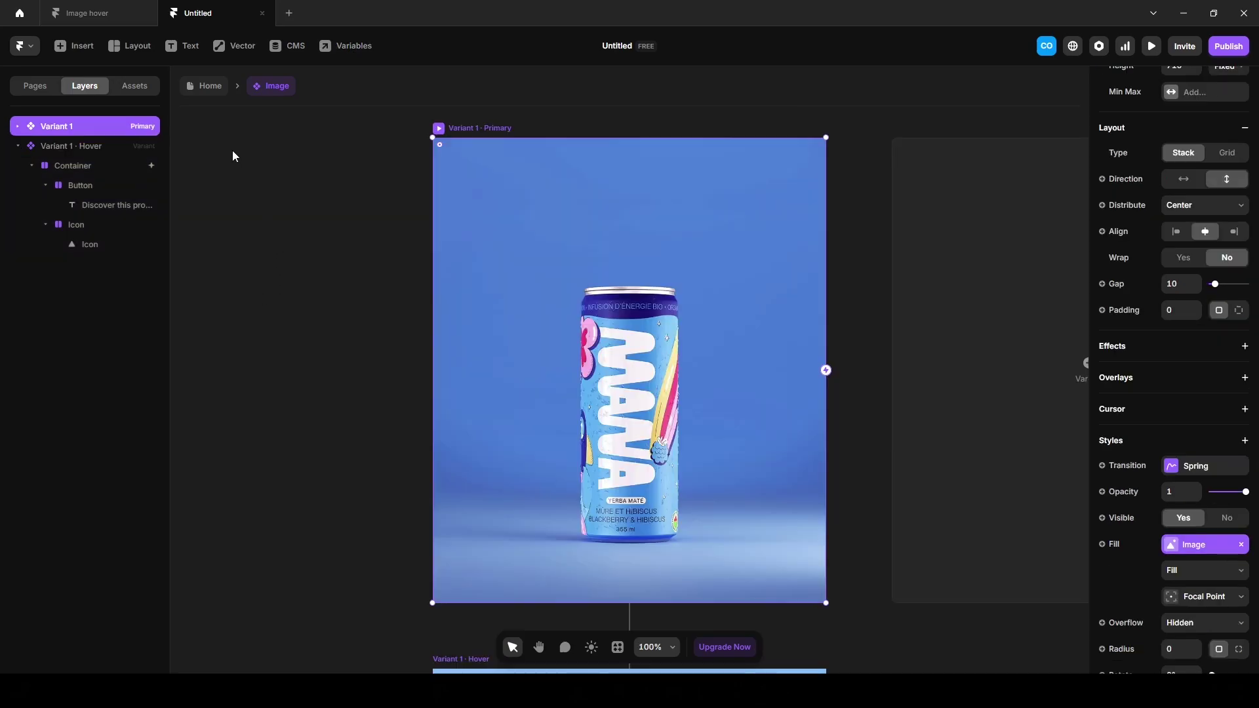
- On the Home page, set the image's width and height to Fit Content
click(207, 89)
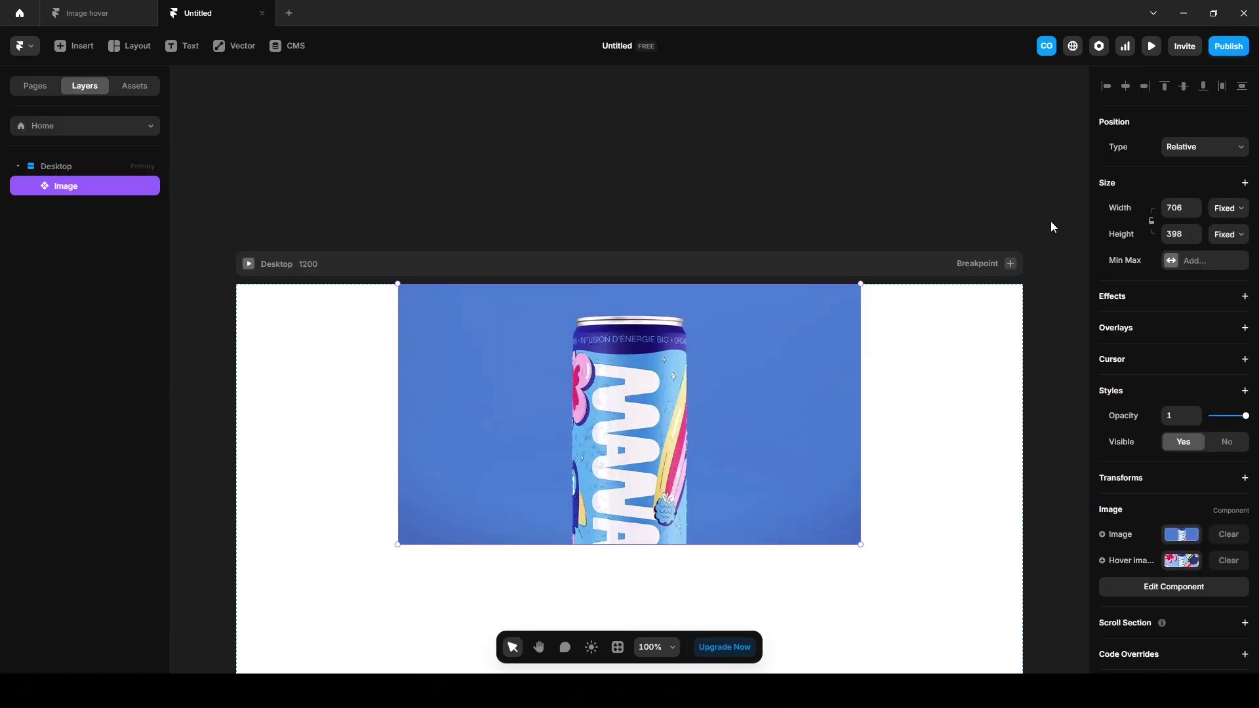
click(1233, 209)
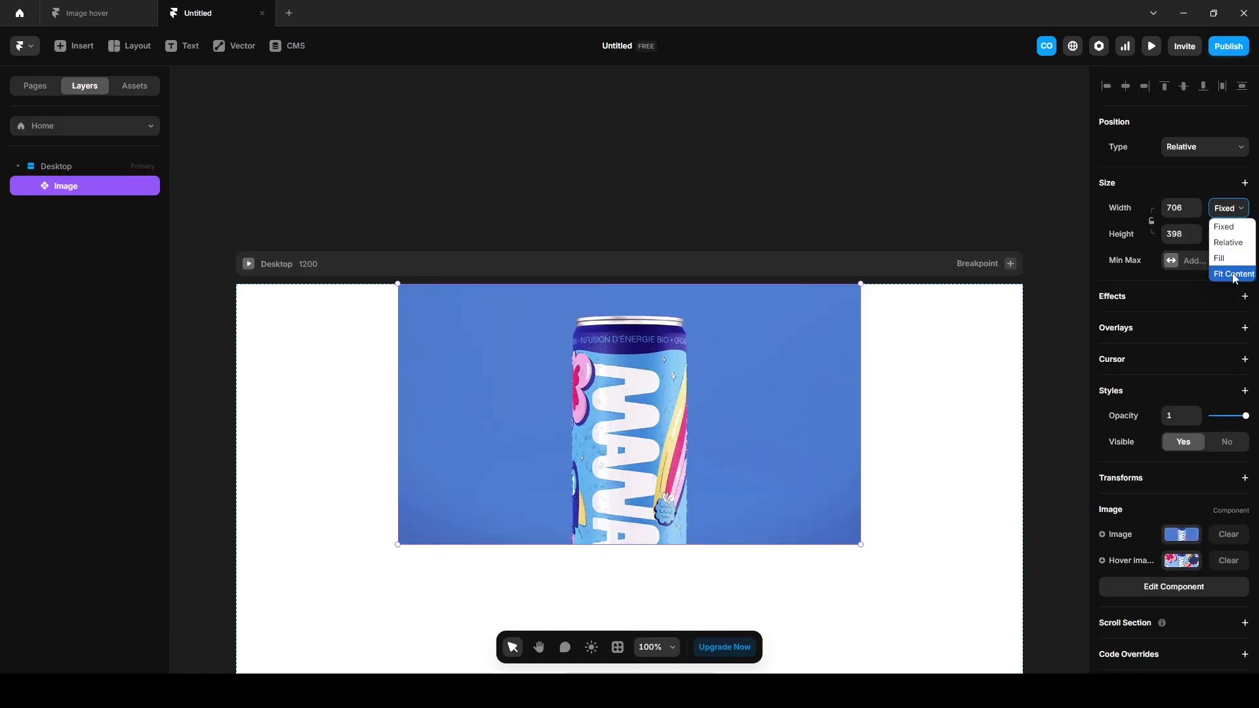
click(1234, 275)
click(1224, 234)
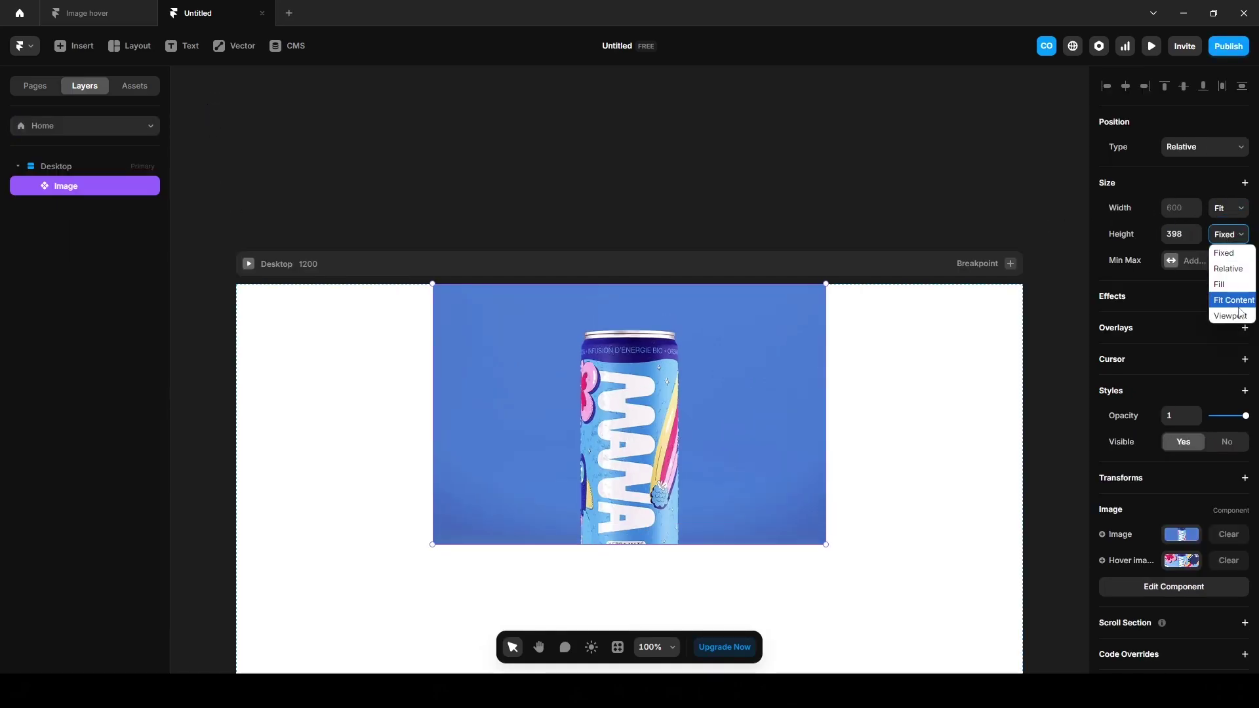
click(1238, 307)
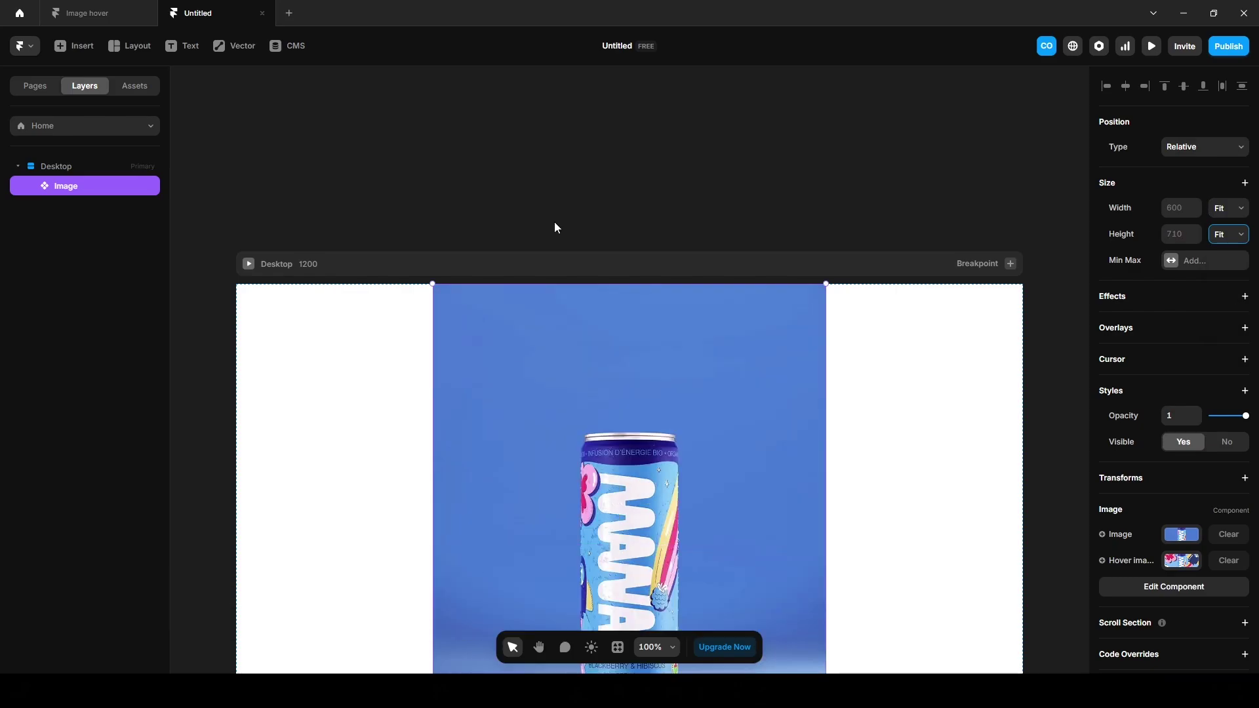
- Duplicate the image and put both copies in a horizontal stack named 1 with gap 0
key(ctrl+d)
scroll(555, 227, down, 5)
shift+click(93, 186)
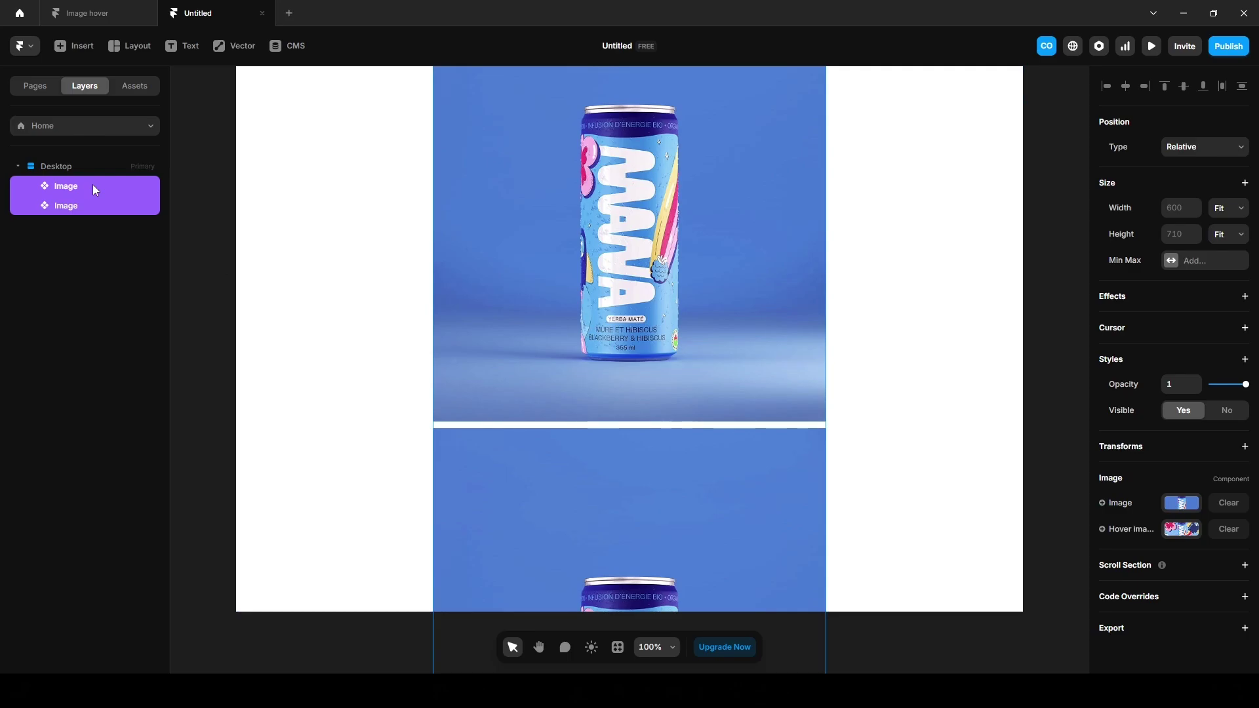
key(ctrl+Return)
double_click(73, 185)
text(1)
key(Return)
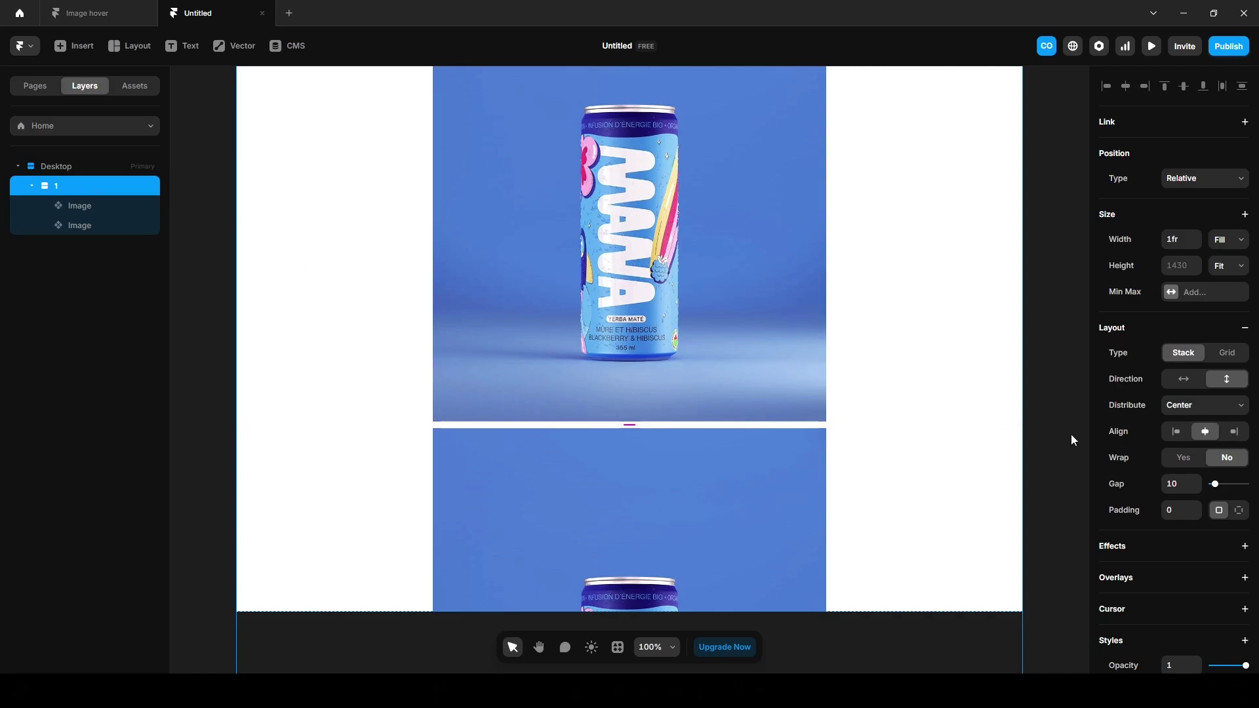
click(1184, 380)
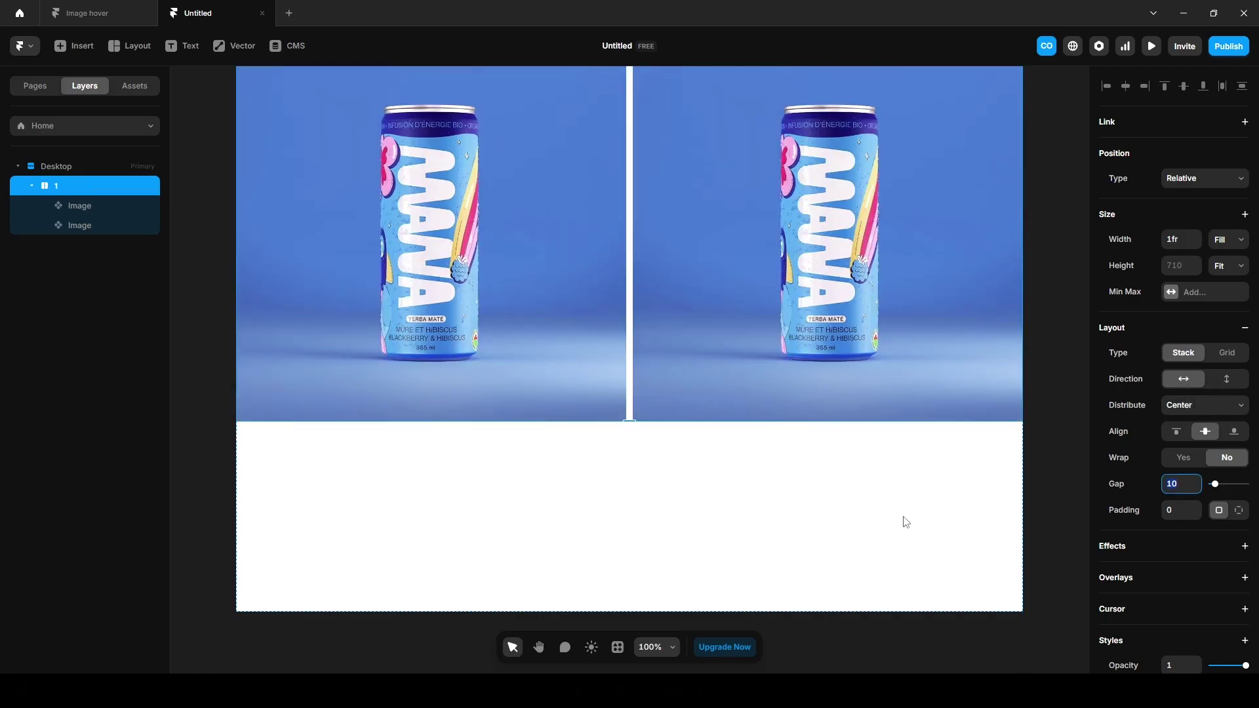
text(0)
key(Return)
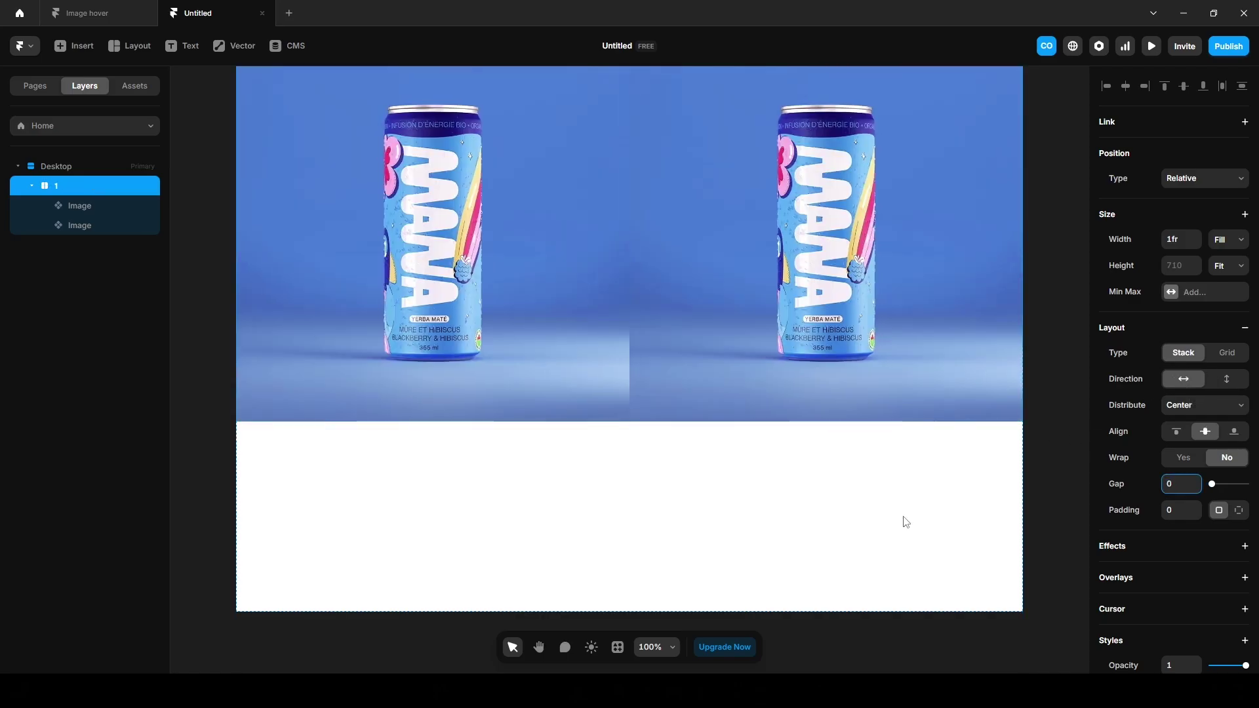
key(Escape)
- Give the right image the green can photo and the green illustration as its hover image
click(838, 288)
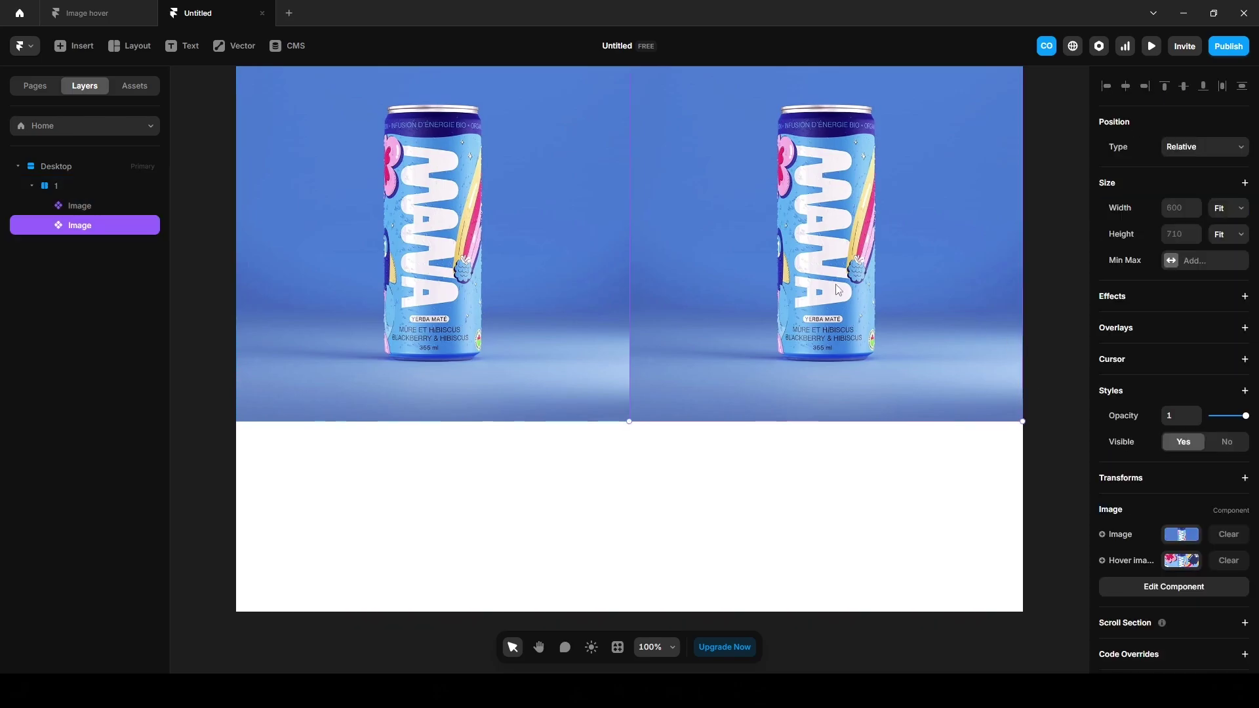
click(1181, 534)
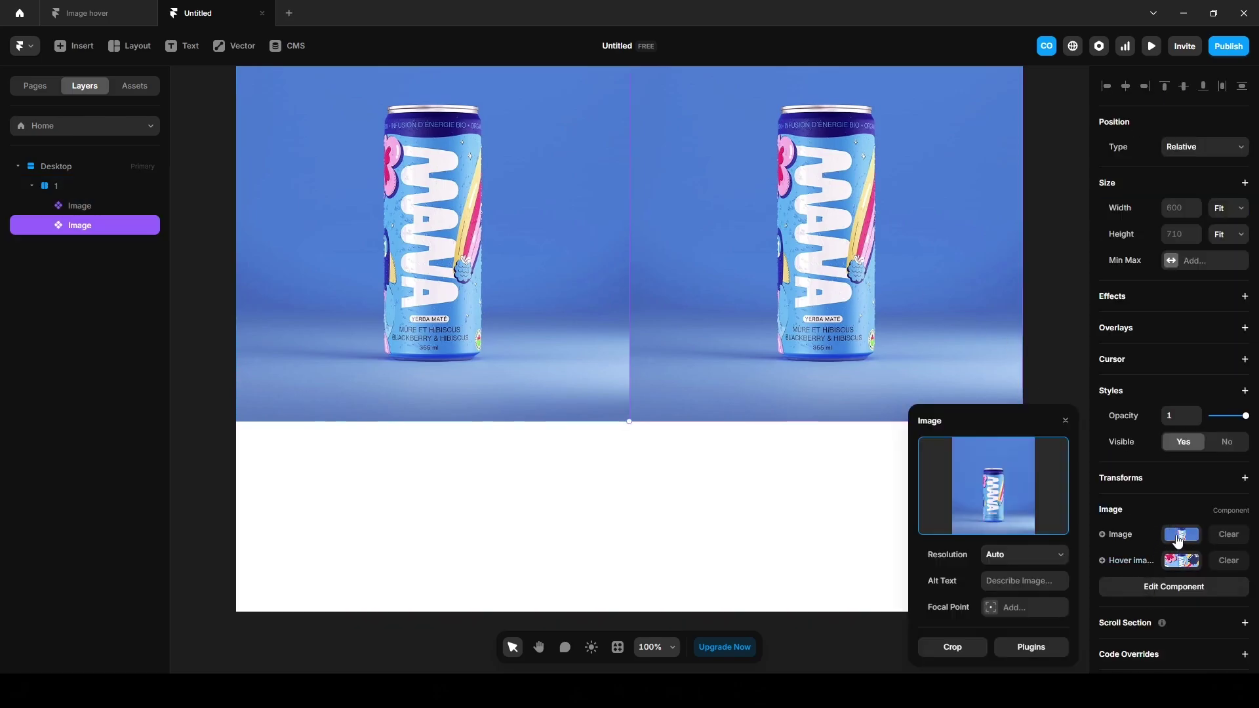
drag(939, 489, 994, 486)
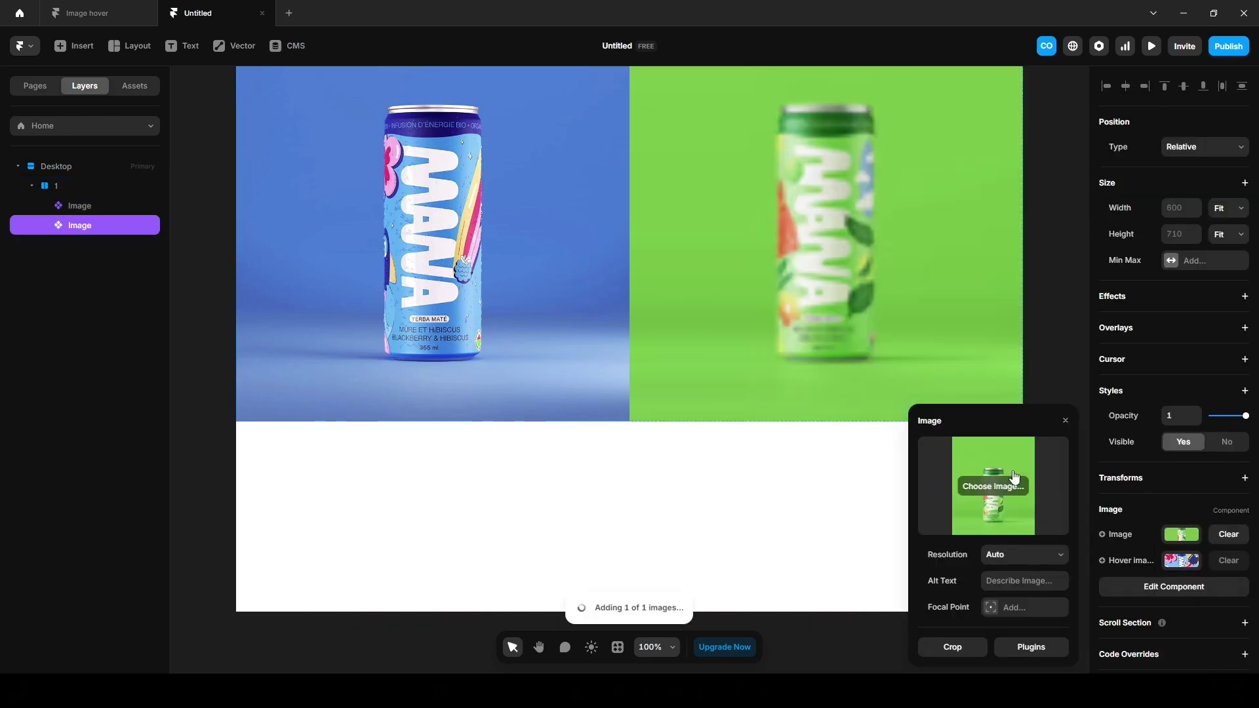
click(1182, 561)
drag(1257, 511, 1014, 534)
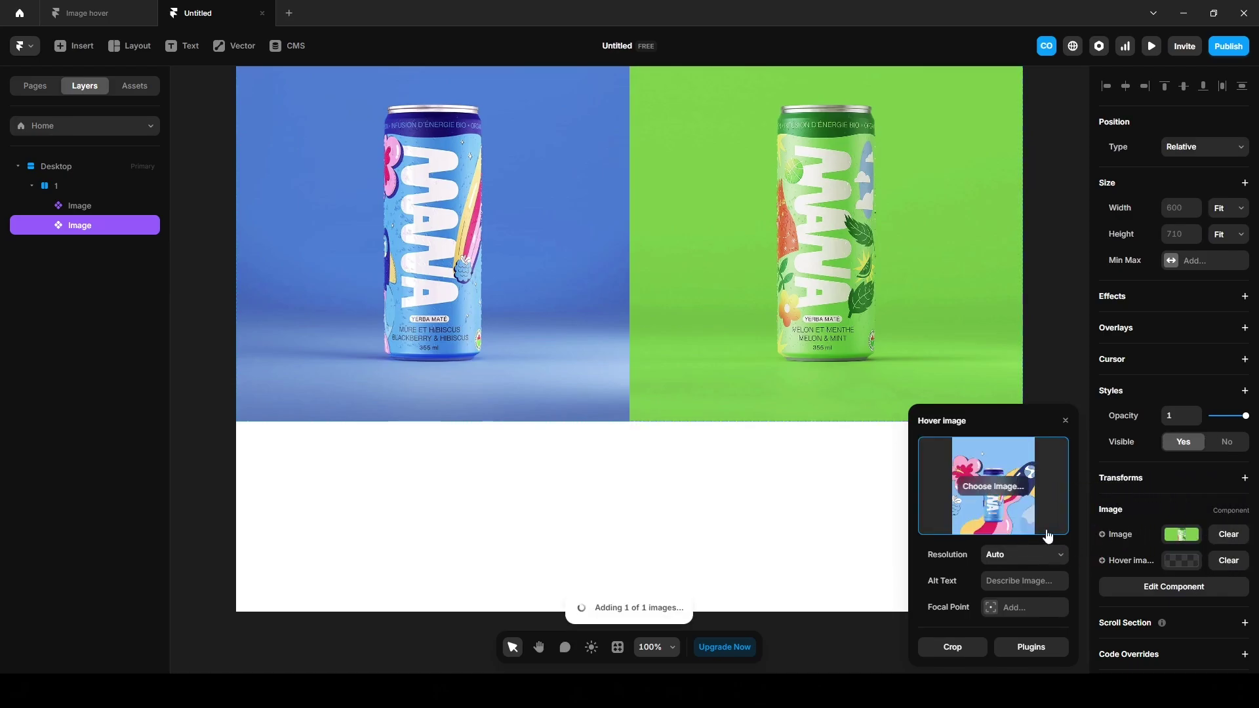
- Duplicate stack 1 into a second row and set Desktop height to Fit Content with gap 0
click(65, 187)
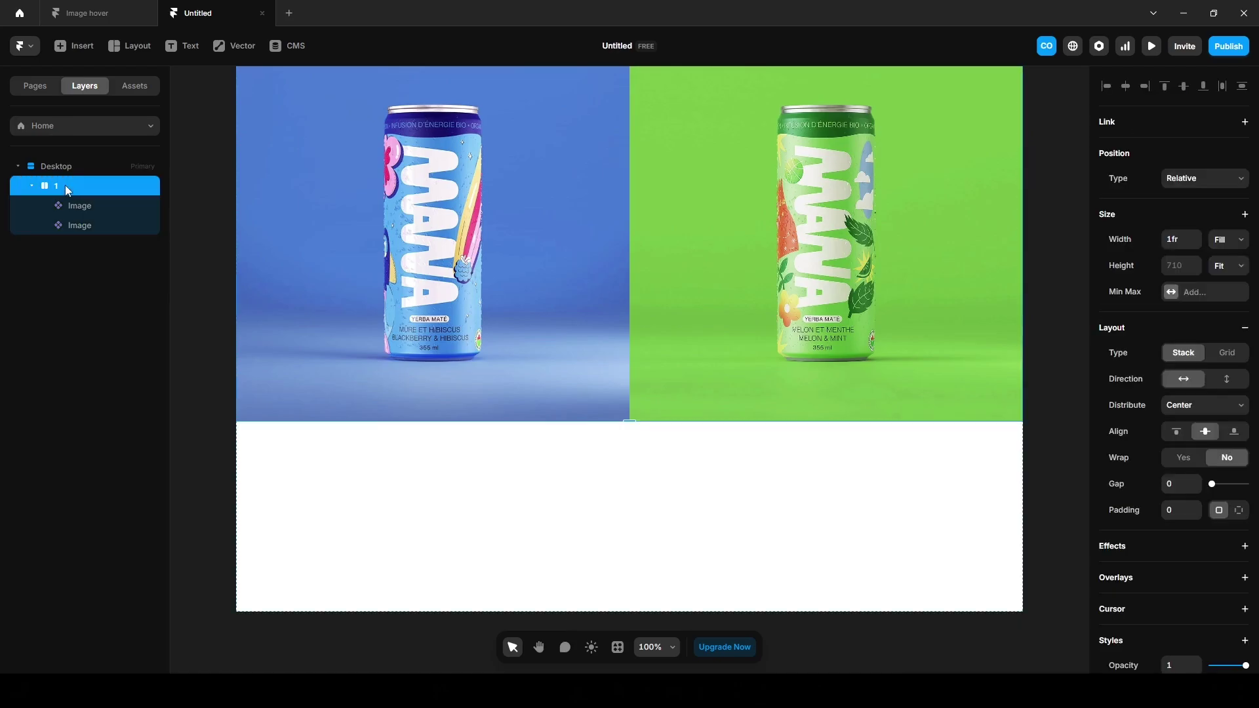
key(ctrl+d)
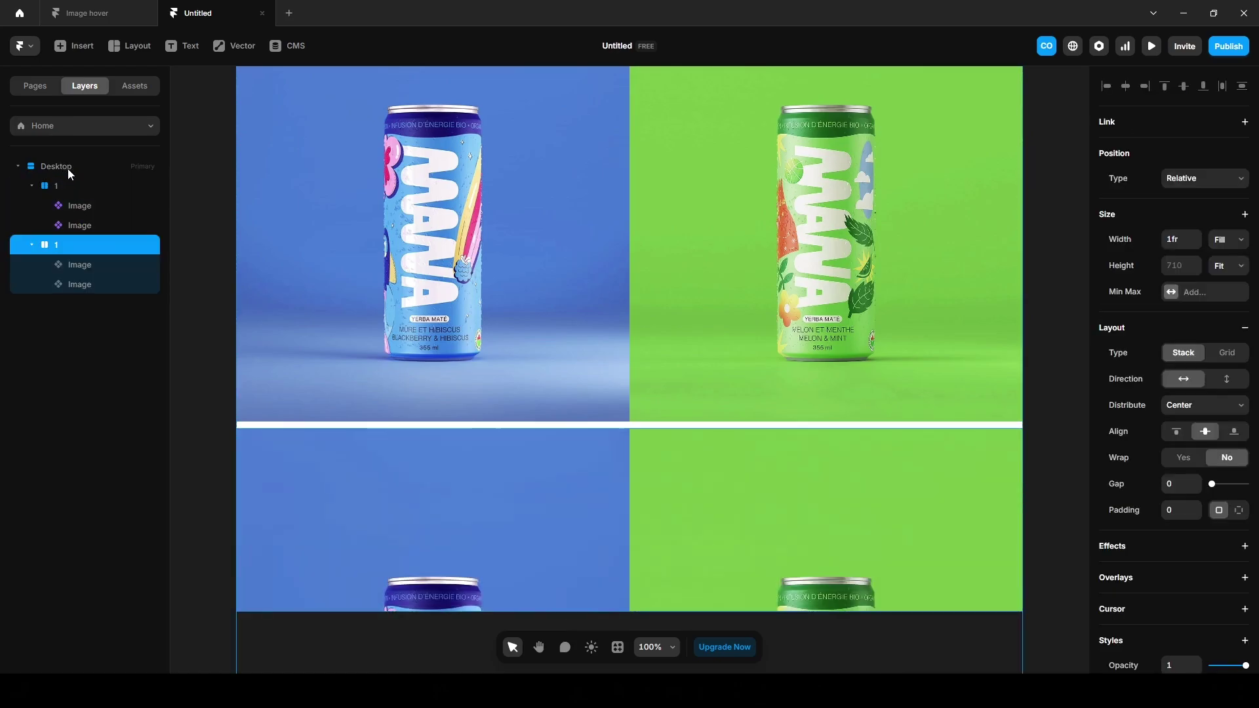
click(68, 168)
click(1223, 232)
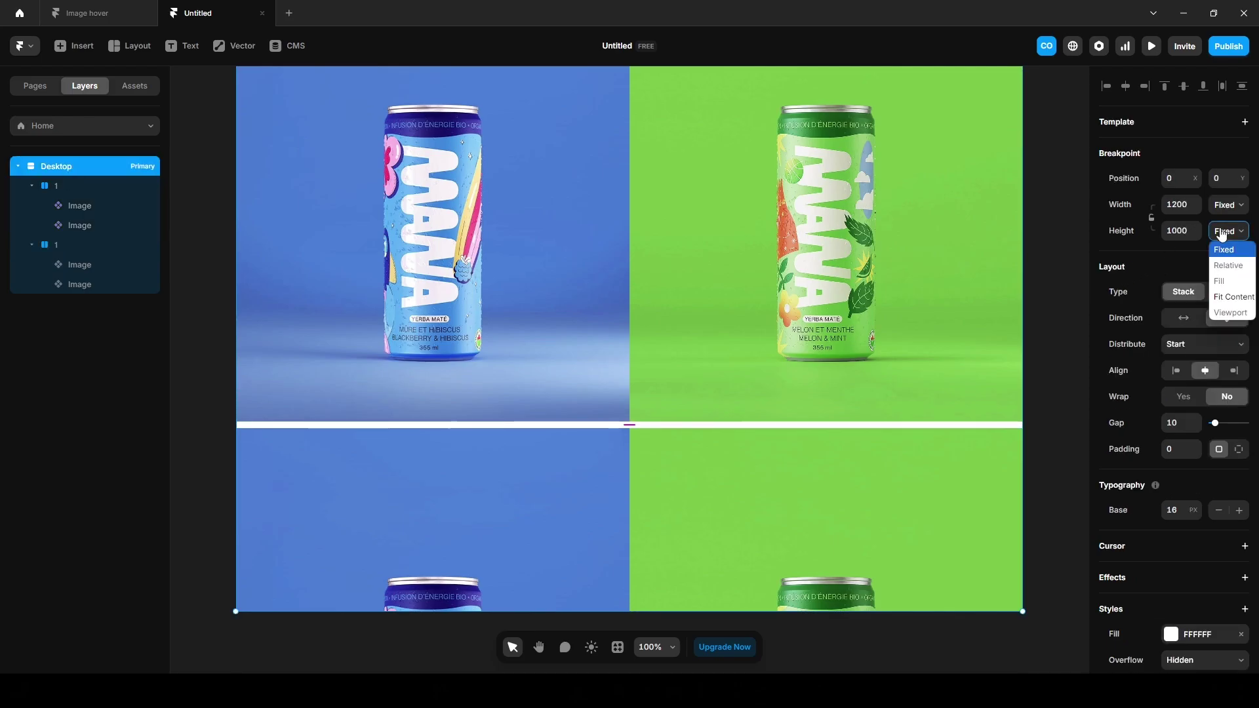
click(1222, 297)
scroll(990, 561, down, 3)
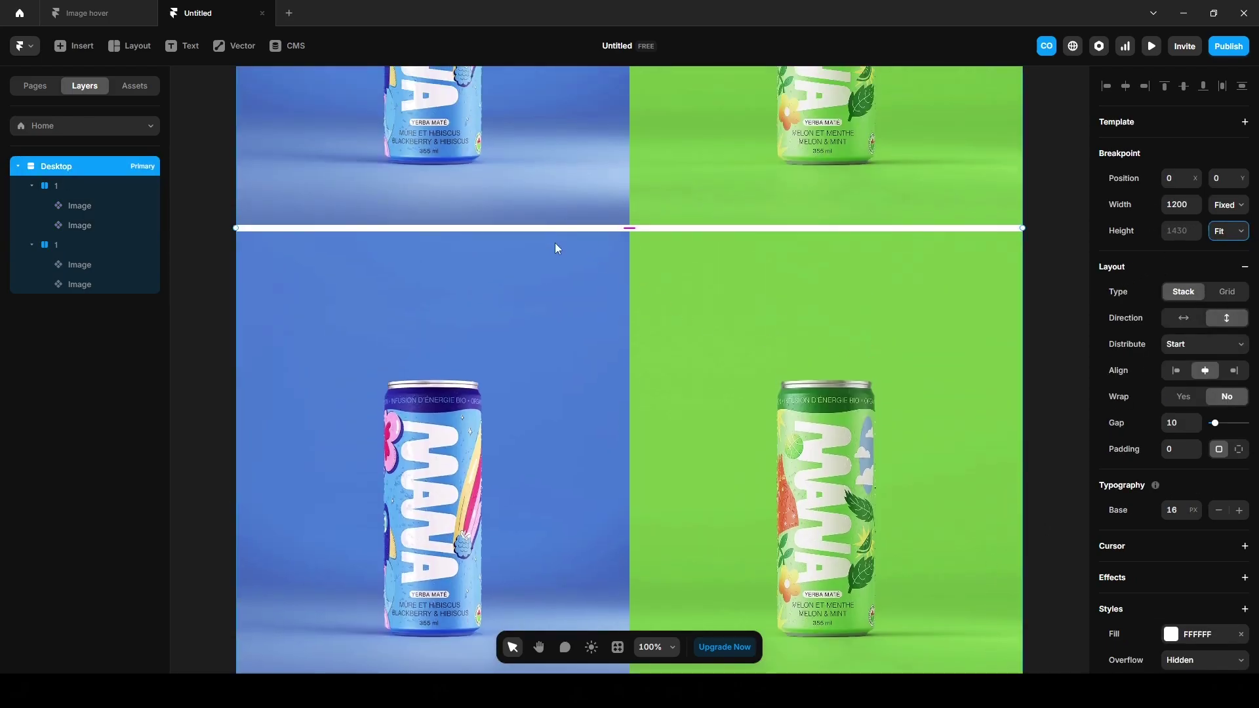
click(1174, 424)
text(0)
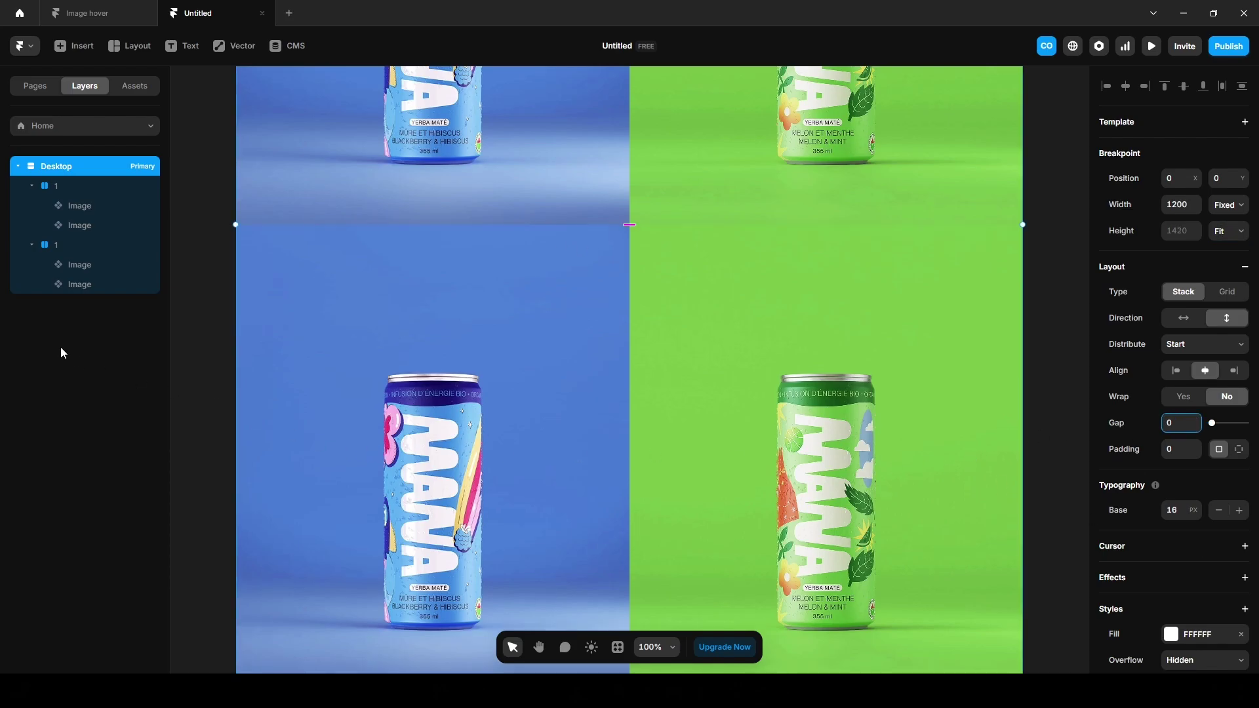
- Give the bottom-left image the pink Tropical can photo and its pink hover illustration
click(92, 266)
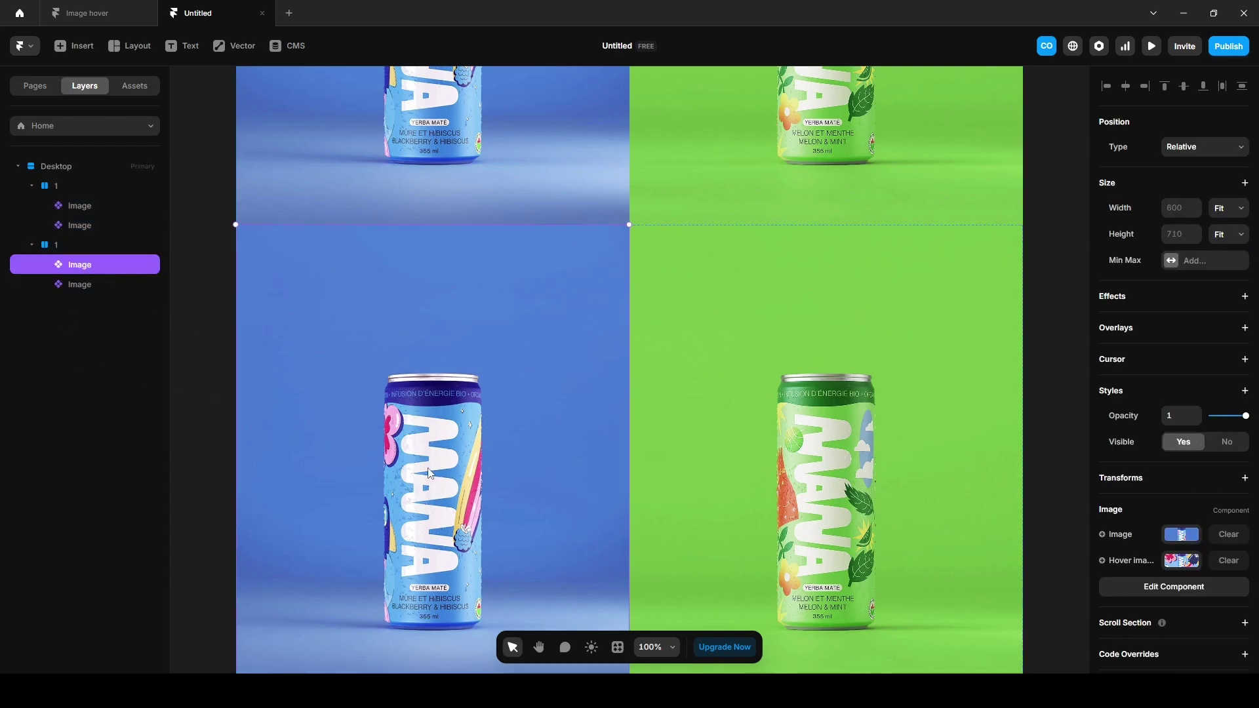
click(1179, 536)
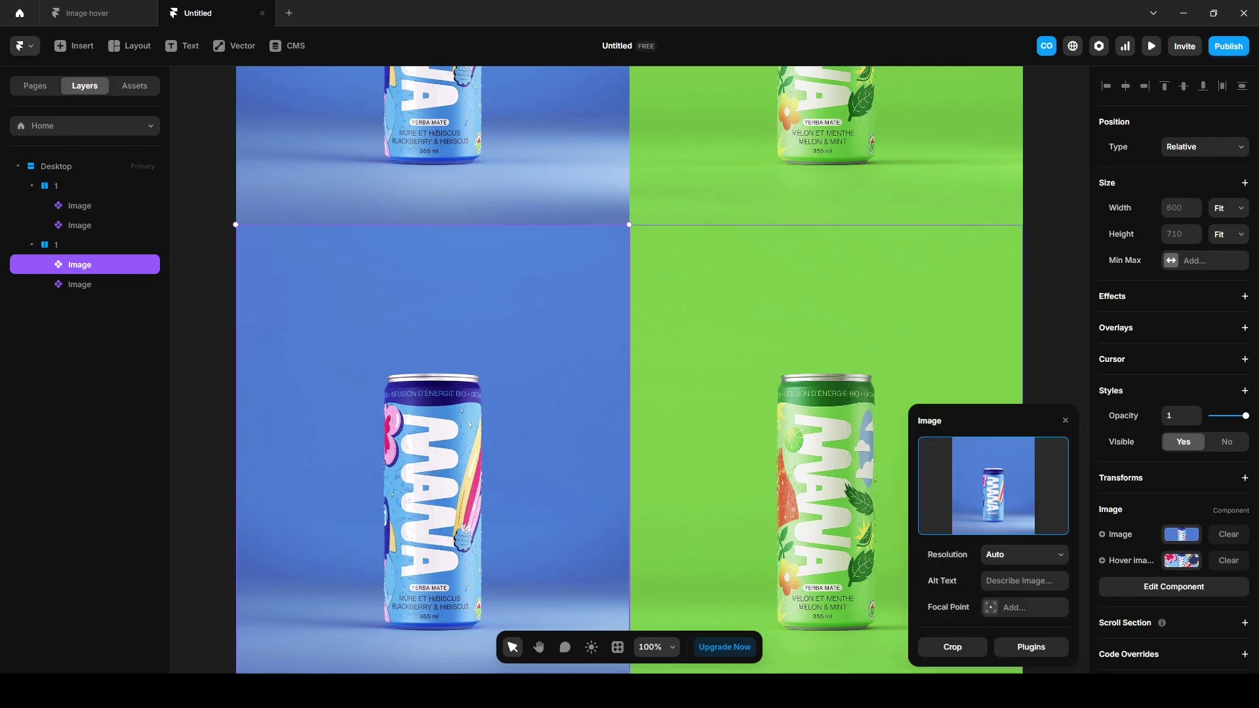
drag(1258, 499, 992, 489)
click(1182, 560)
drag(1258, 498, 1008, 528)
click(1062, 332)
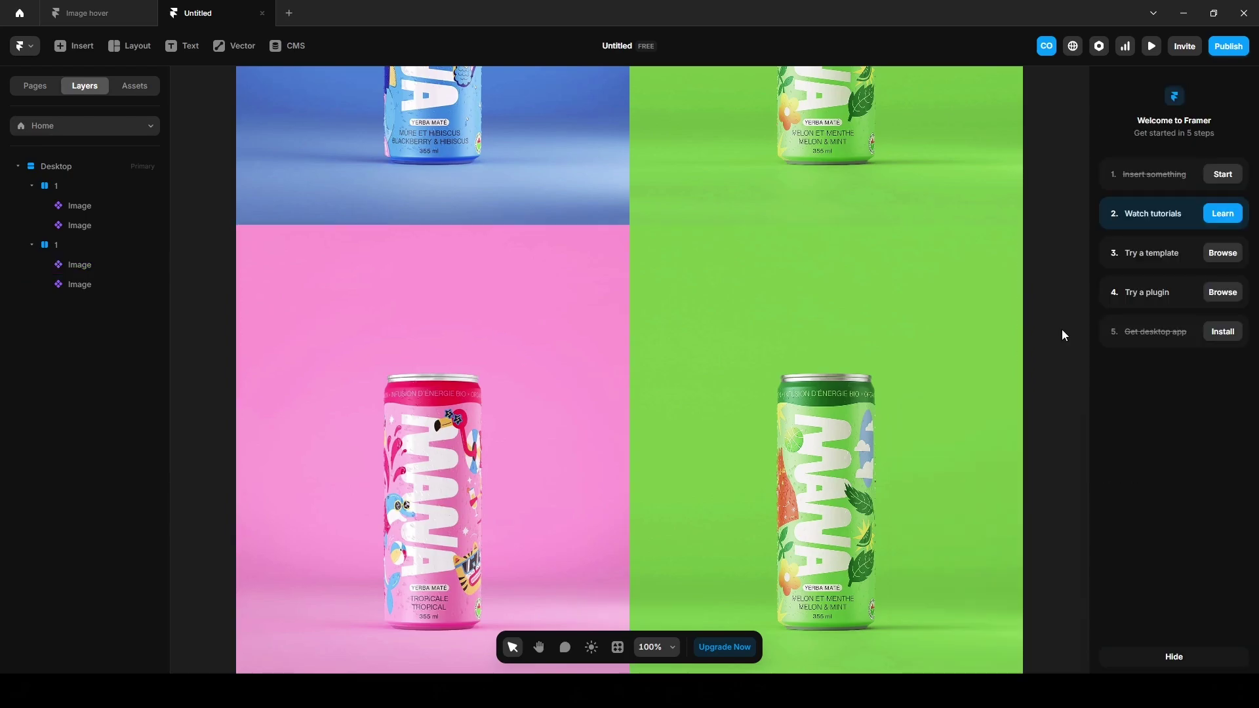
- Give the bottom-right image the yellow Grapefruit can photo and its yellow hover illustration
click(807, 465)
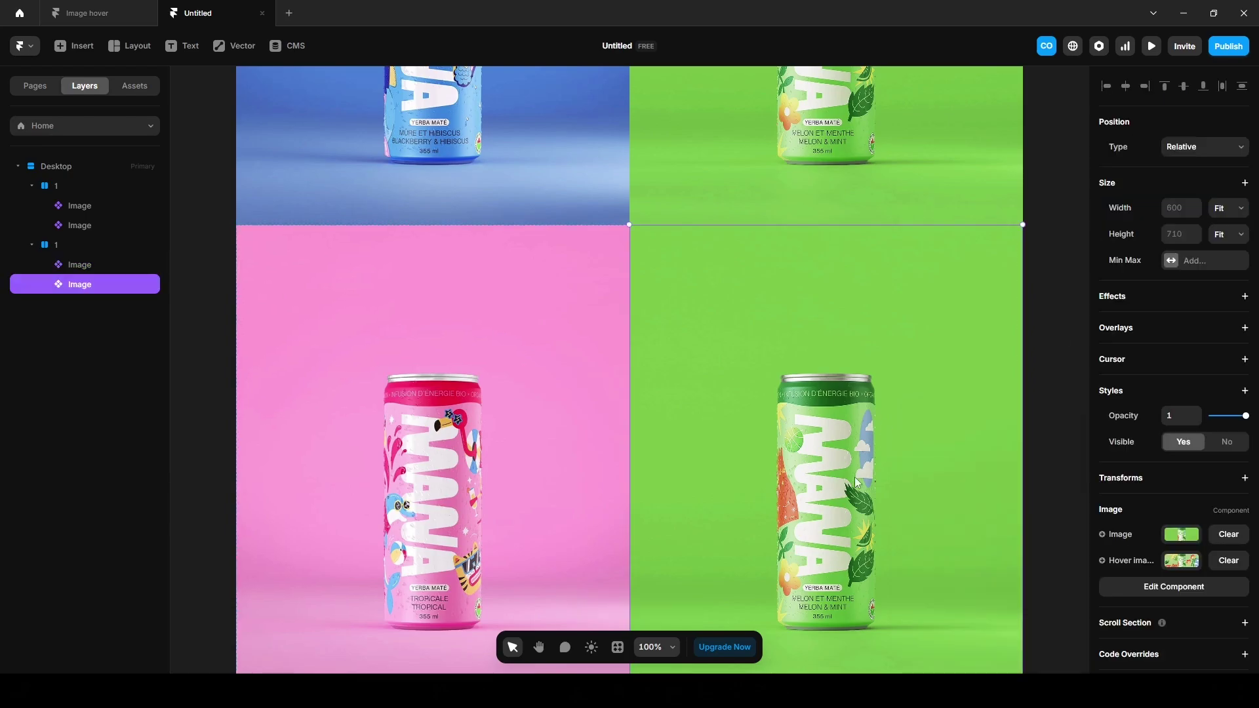
click(1181, 535)
drag(1258, 499, 994, 498)
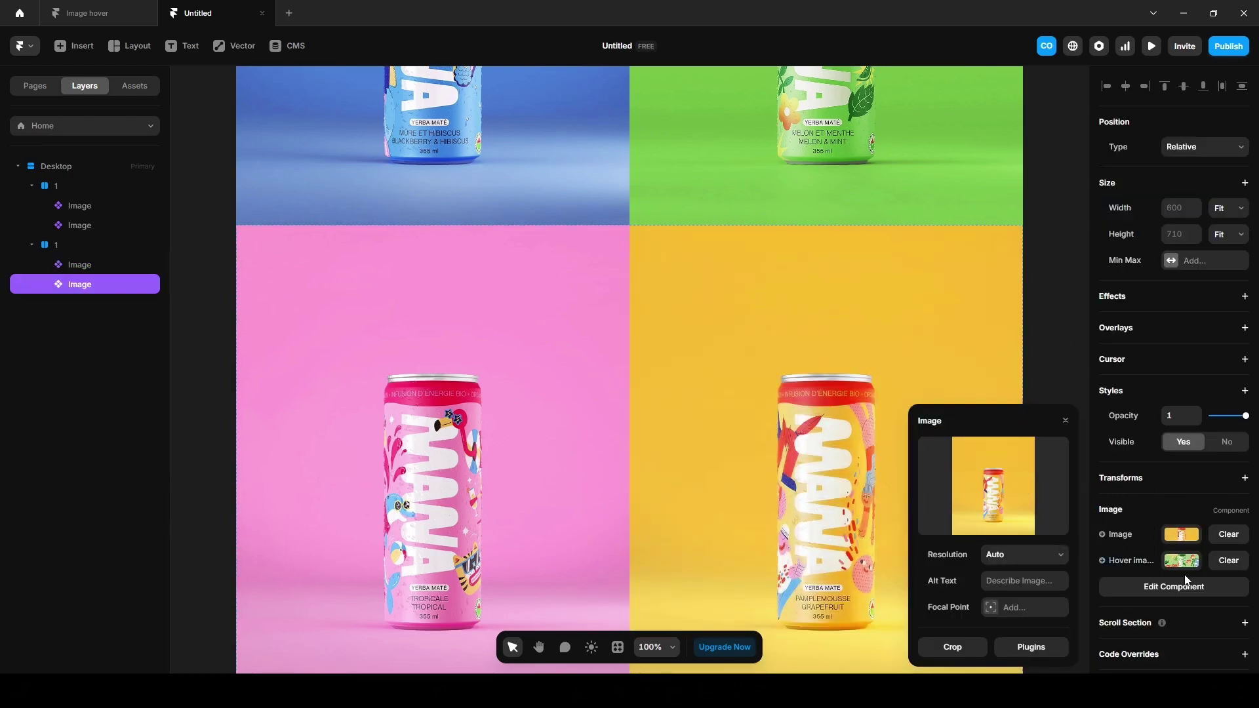
click(1182, 561)
drag(1258, 525, 995, 498)
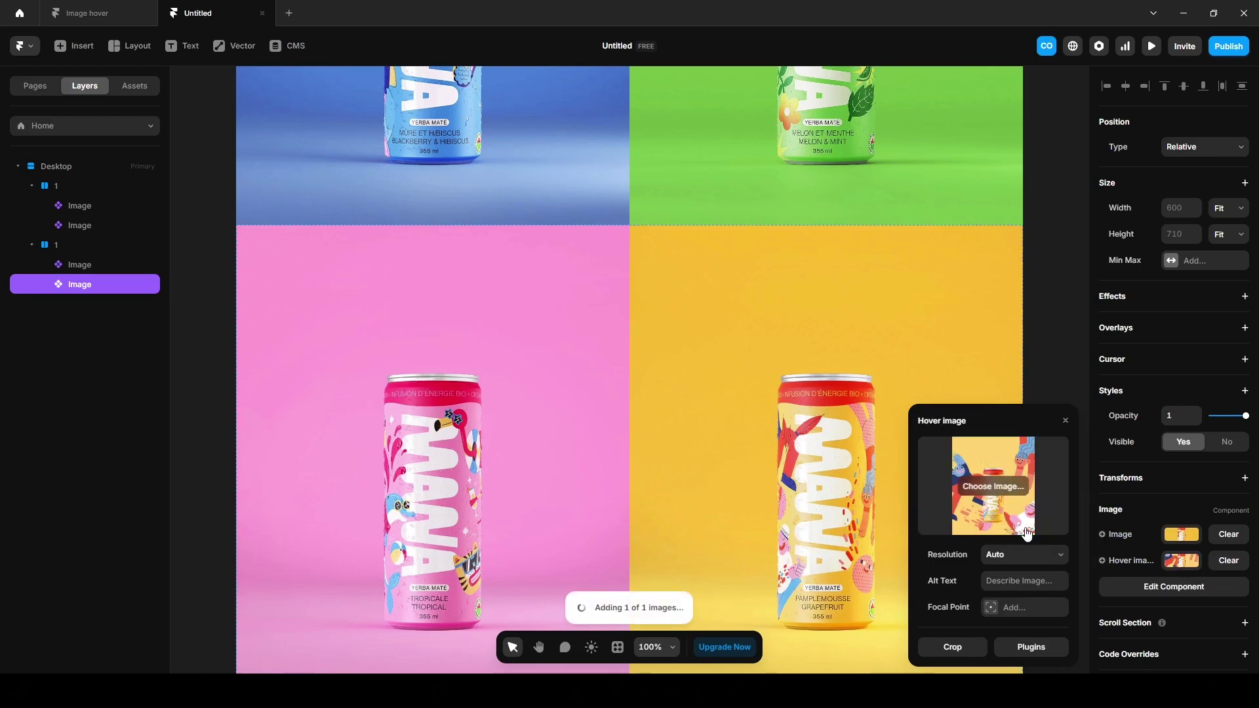
click(1047, 326)
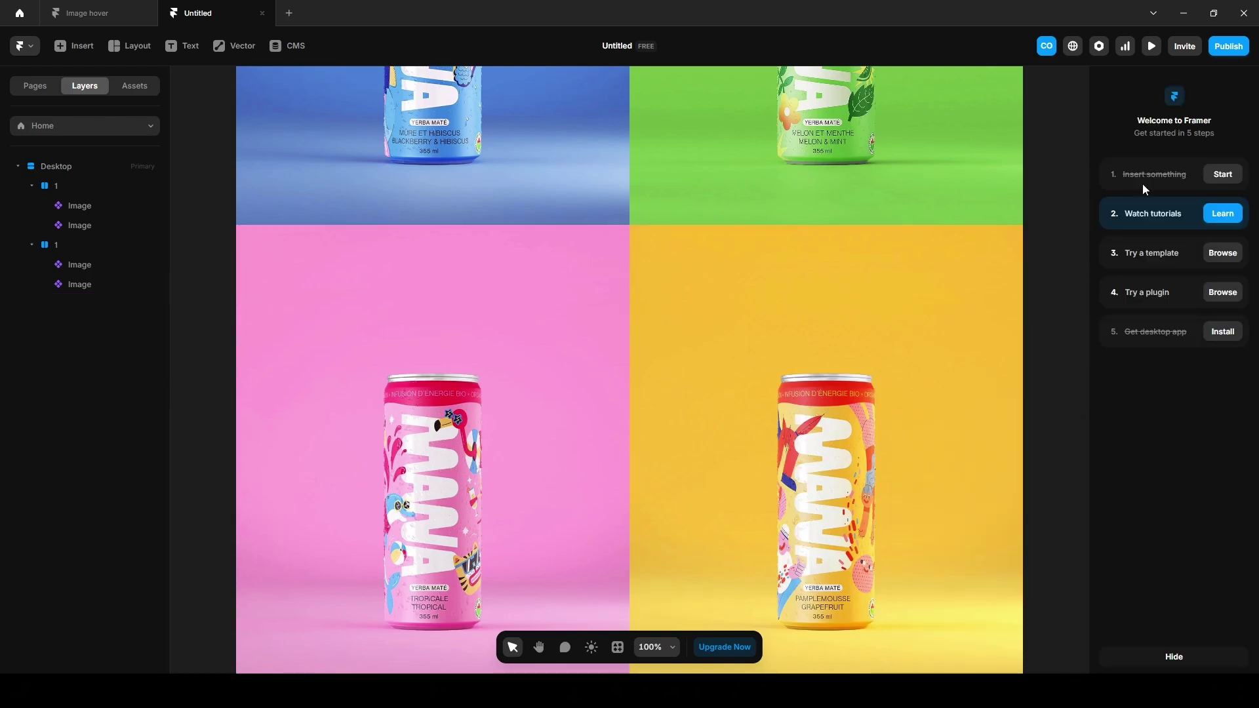
- Preview the page, hovering a can tile and scrolling through the four-can grid
click(1151, 46)
mouse_move(479, 341)
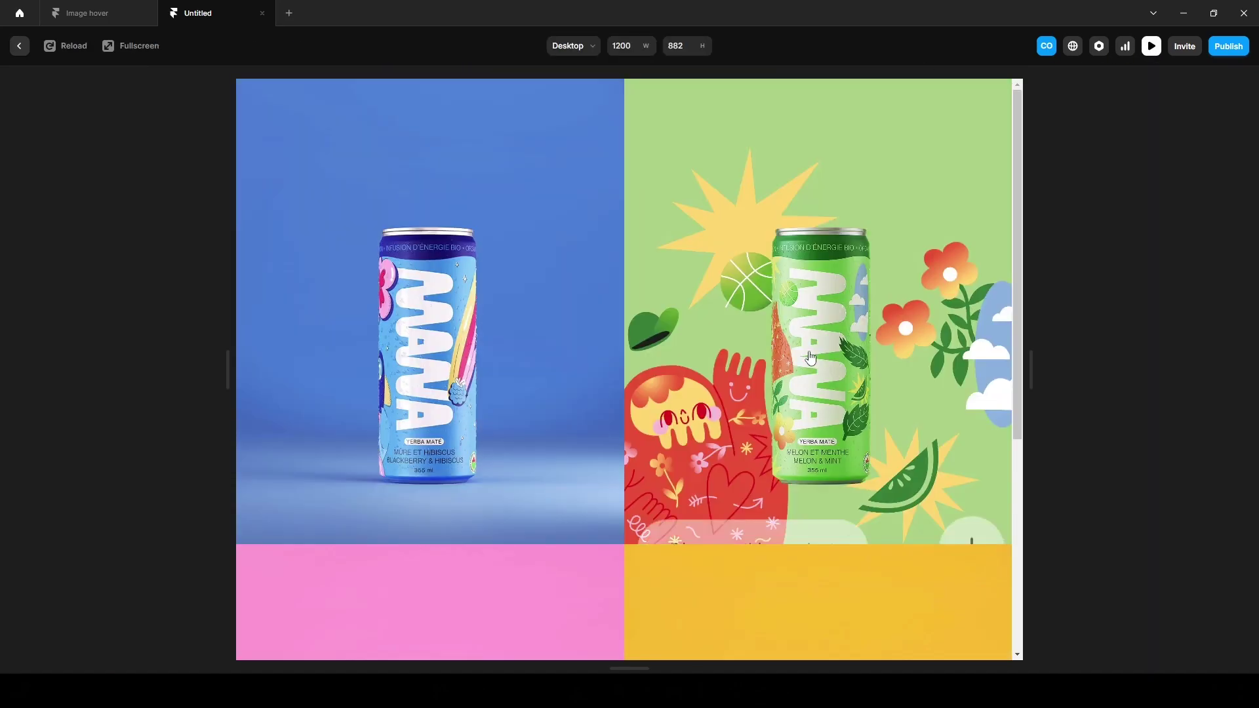
scroll(476, 396, down, 4)
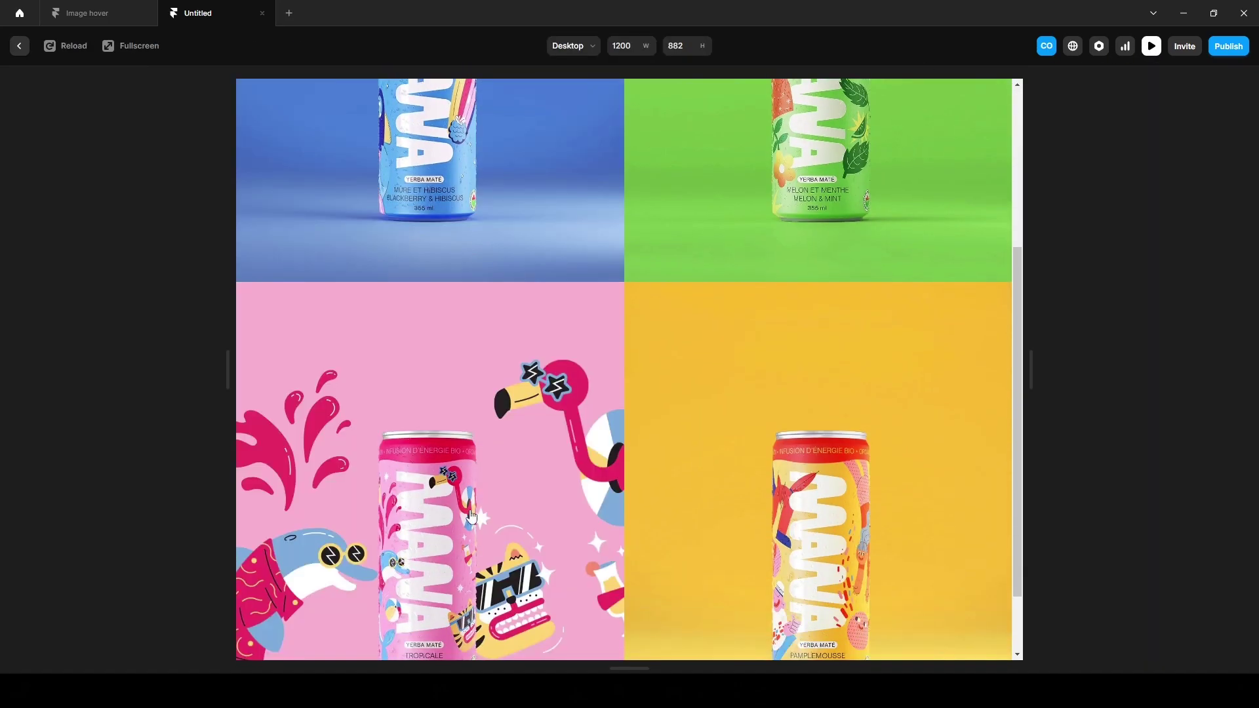
scroll(476, 396, down, 1)
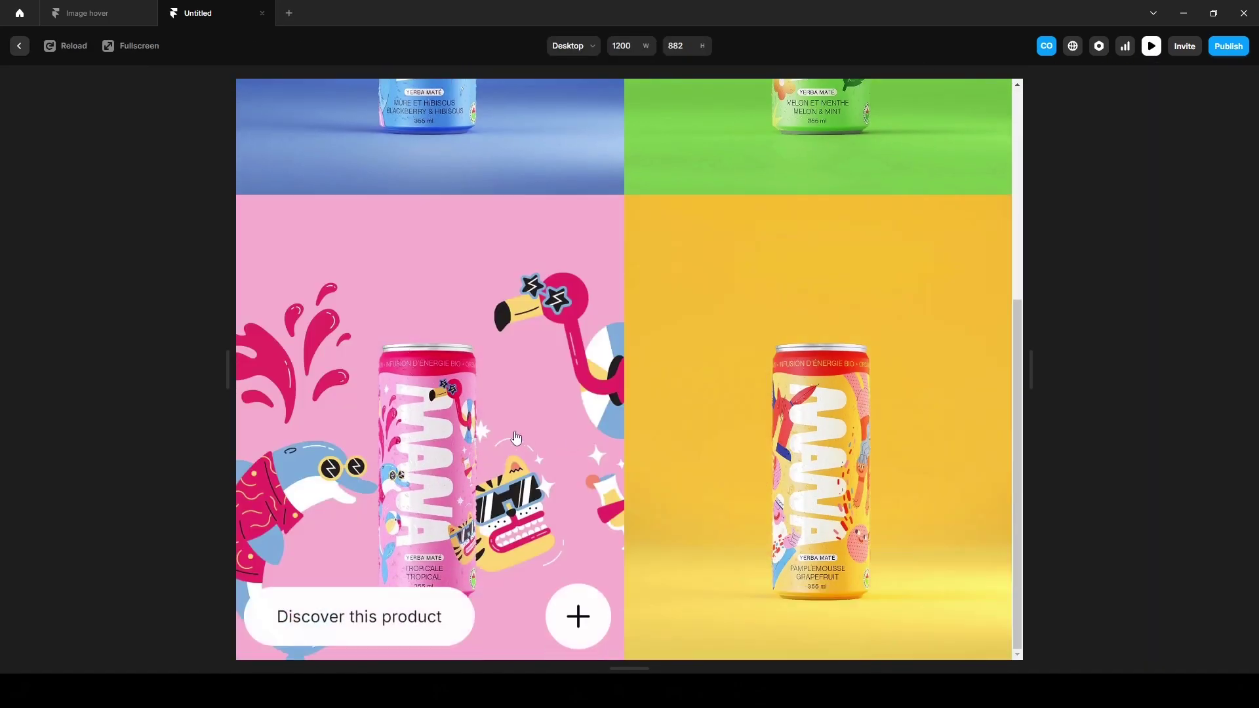
scroll(374, 160, up, 4)
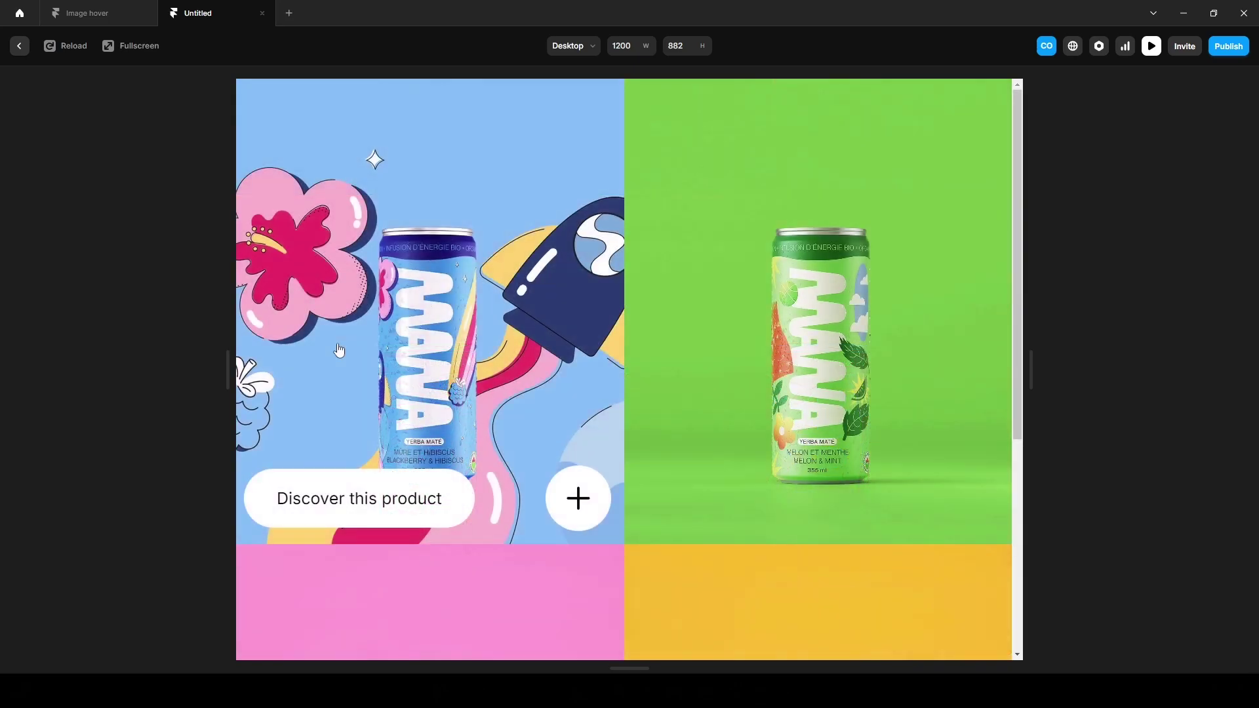